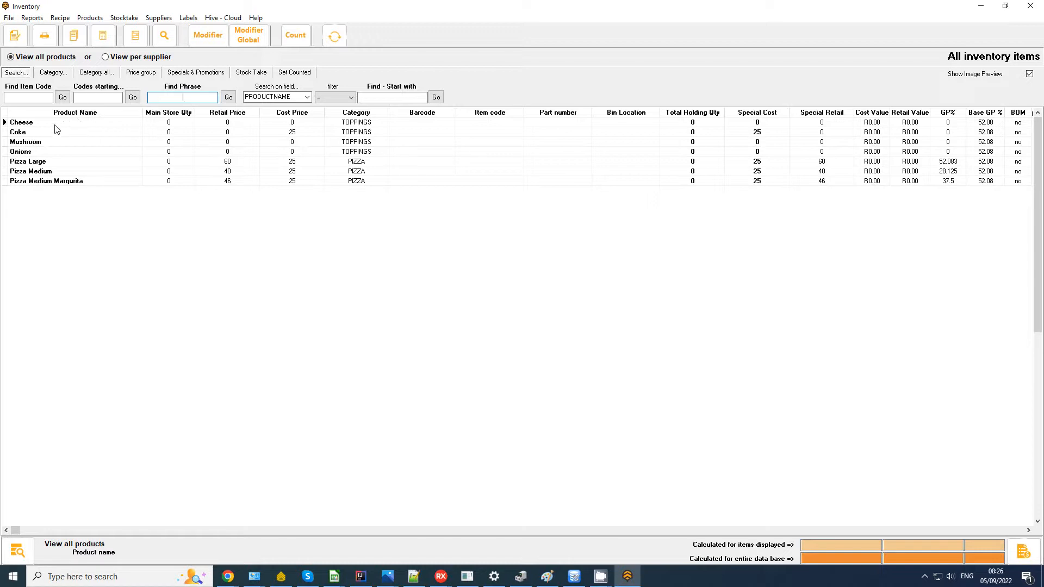
# Step: Look over the pizza and topping rows, then open the Coke product's stock details
pyautogui.click(82, 163)
pyautogui.click(98, 174)
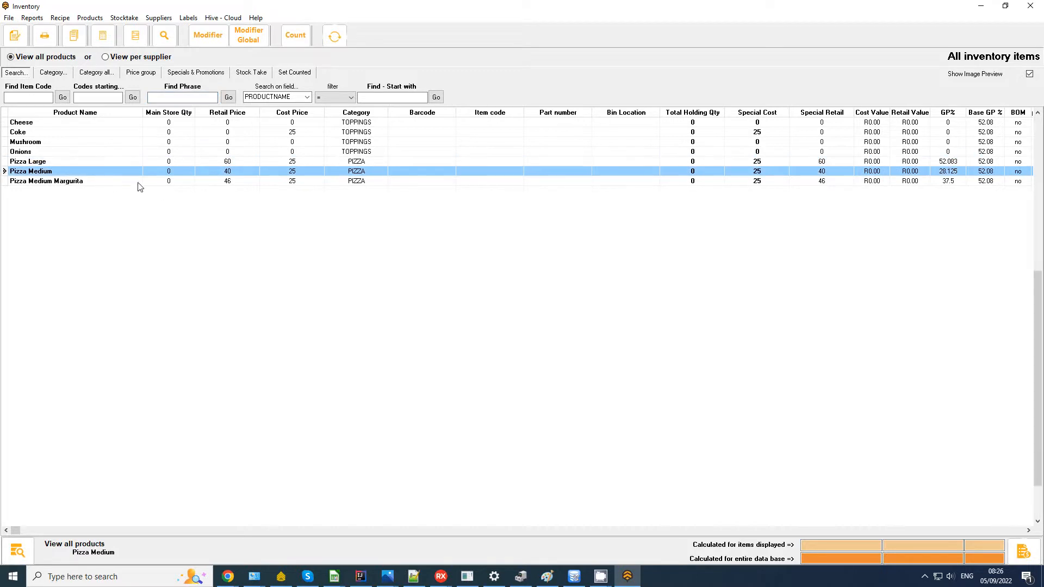
pyautogui.click(92, 182)
pyautogui.click(240, 165)
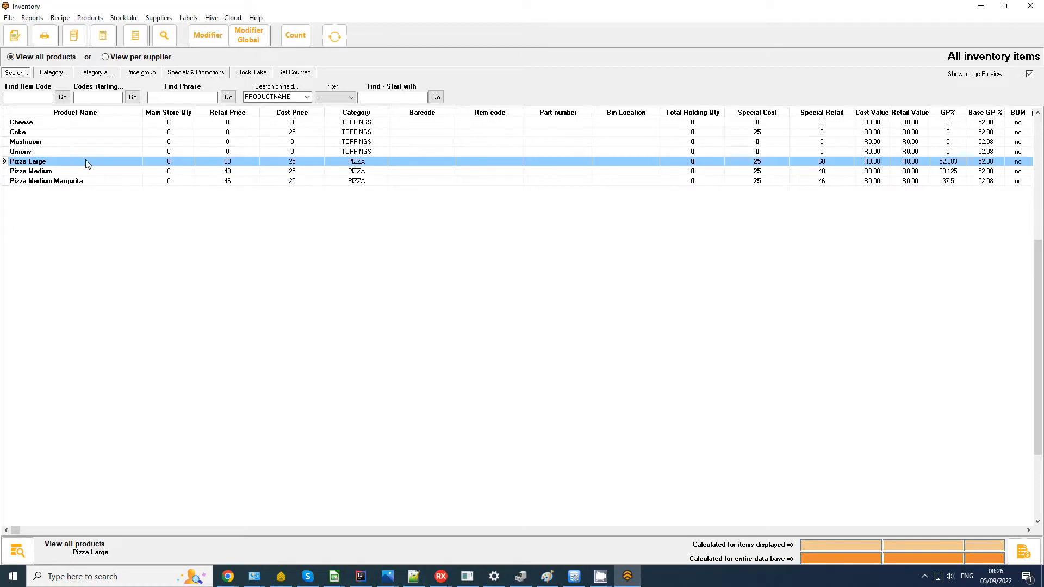
pyautogui.click(35, 154)
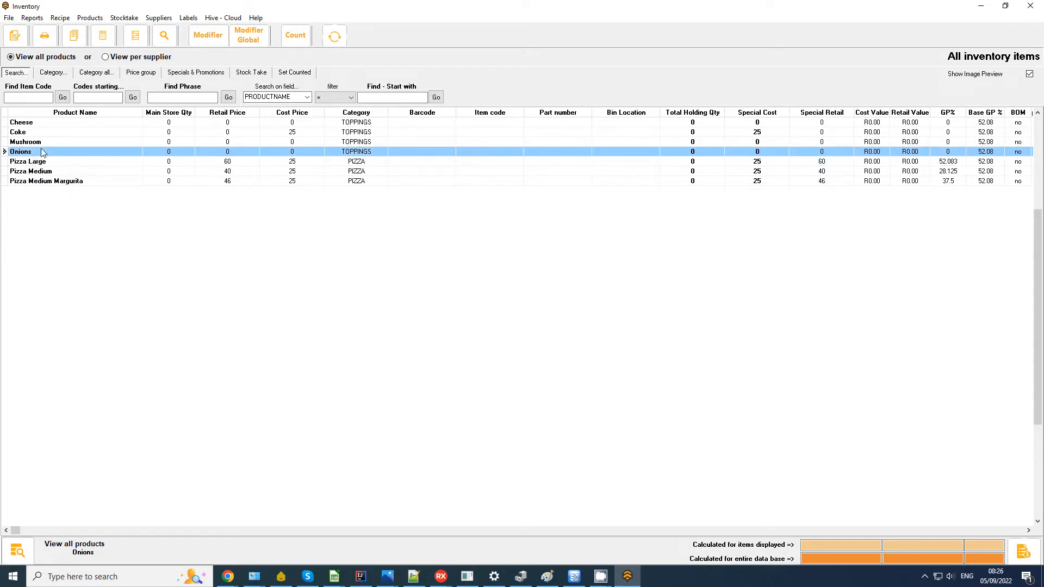
pyautogui.click(46, 144)
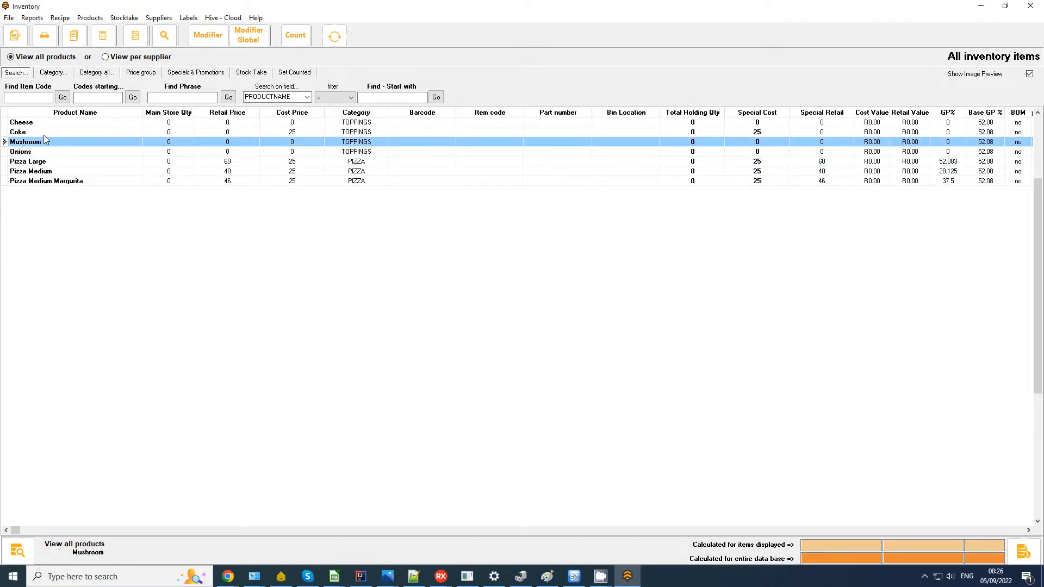
pyautogui.doubleClick(44, 131)
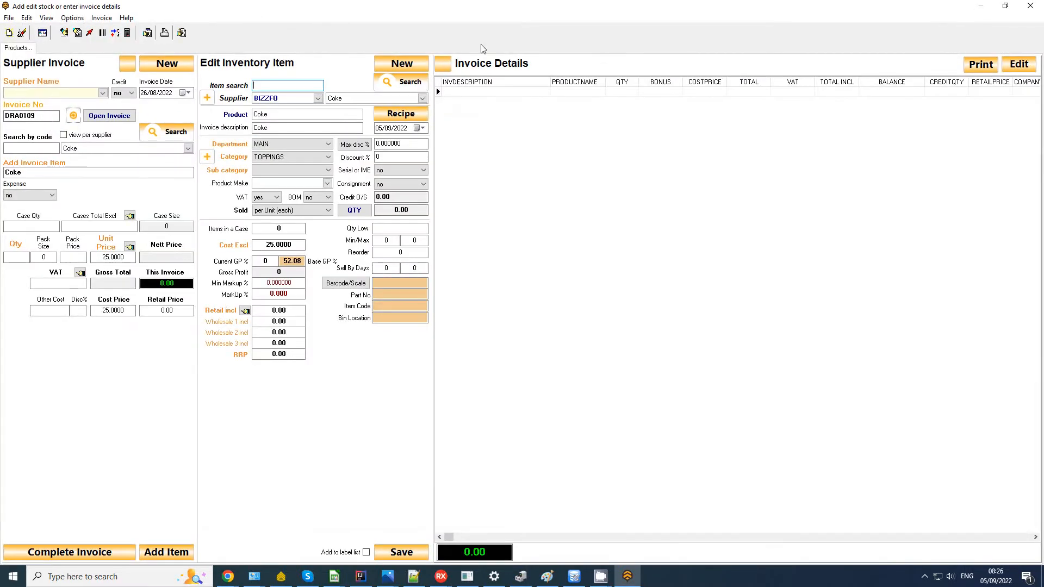
# Step: Close the Coke details and briefly view the Pizza Large modifier questions
pyautogui.click(1030, 6)
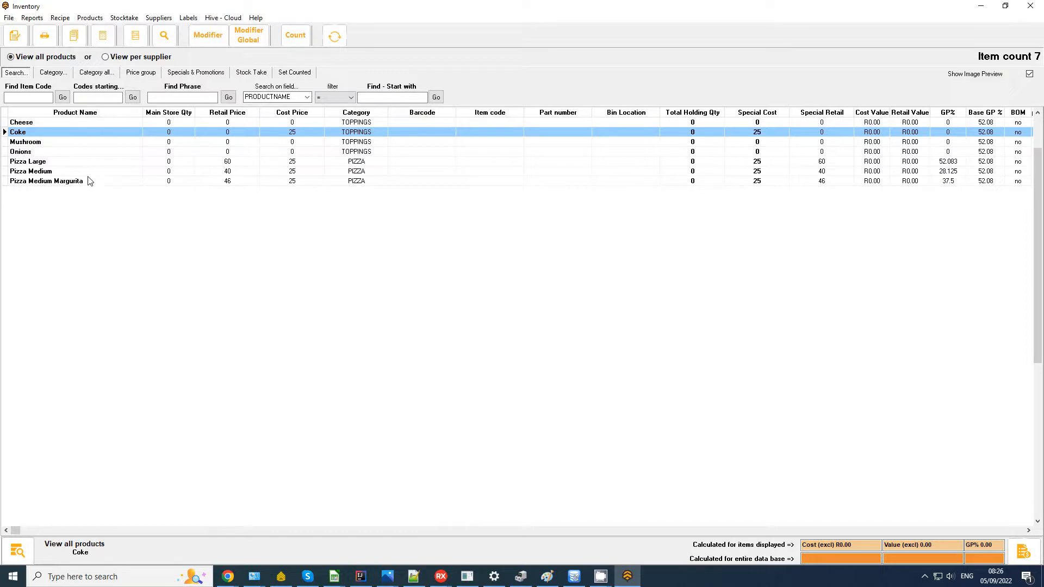
pyautogui.click(49, 165)
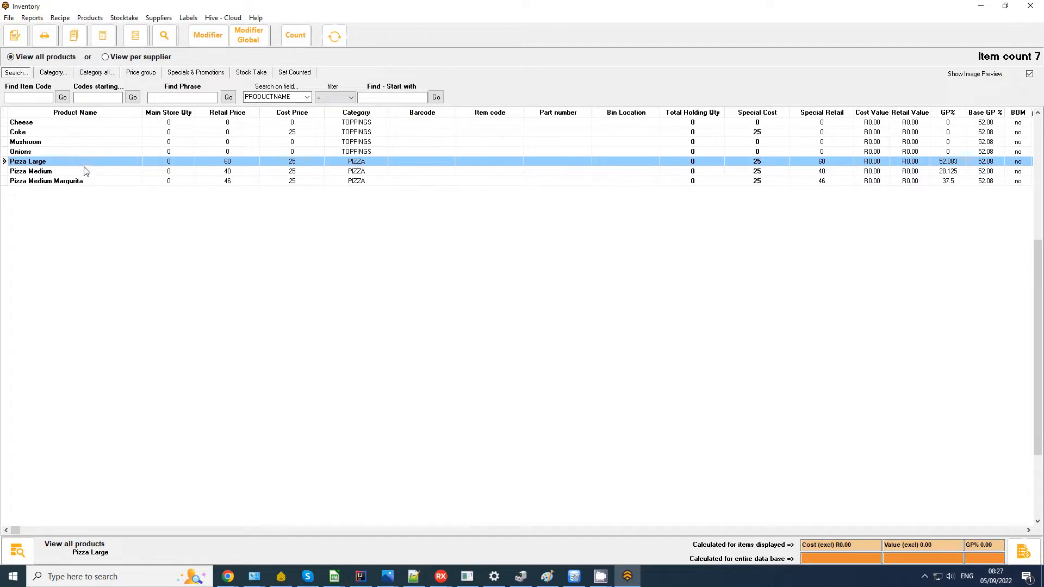
pyautogui.click(214, 43)
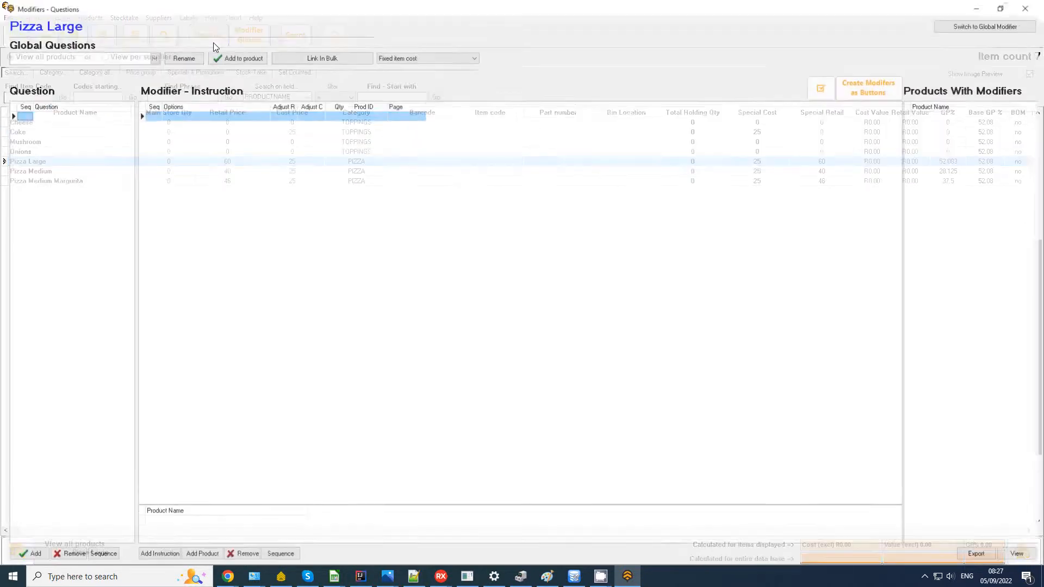
pyautogui.click(1030, 6)
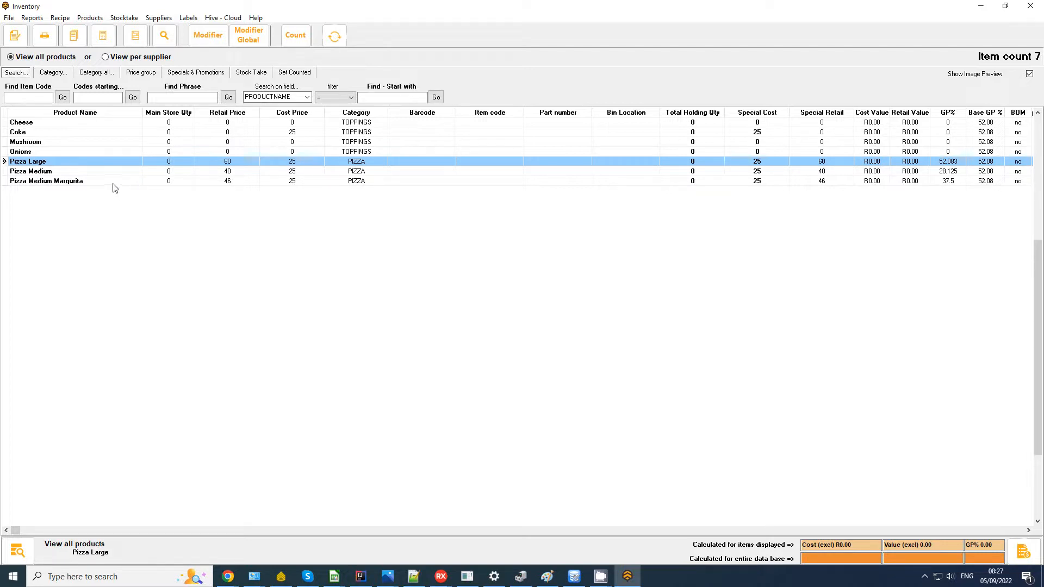
# Step: Check the Mushroom stock details, then list the available global modifier questions
pyautogui.click(54, 124)
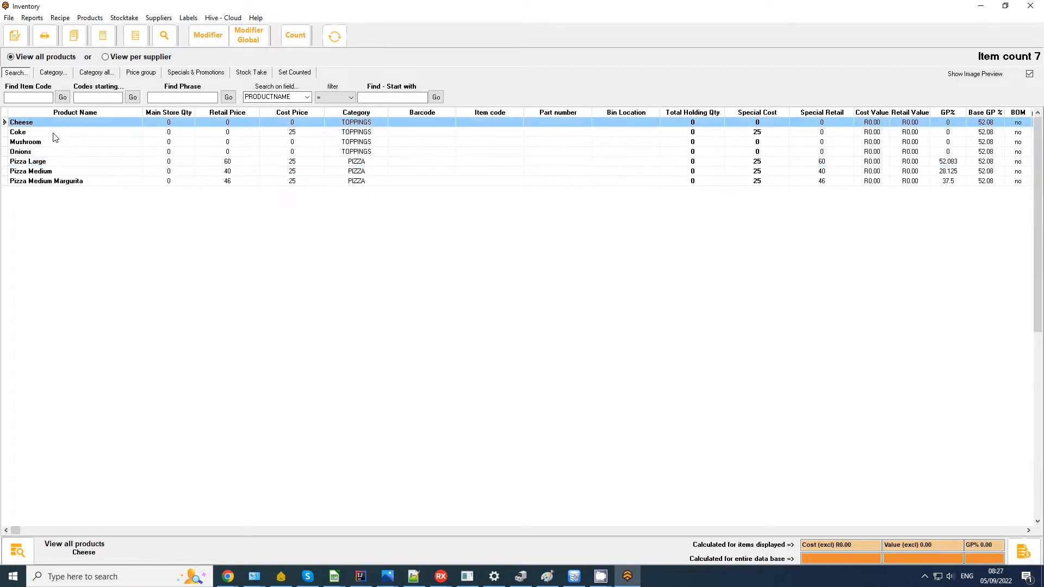
pyautogui.doubleClick(47, 143)
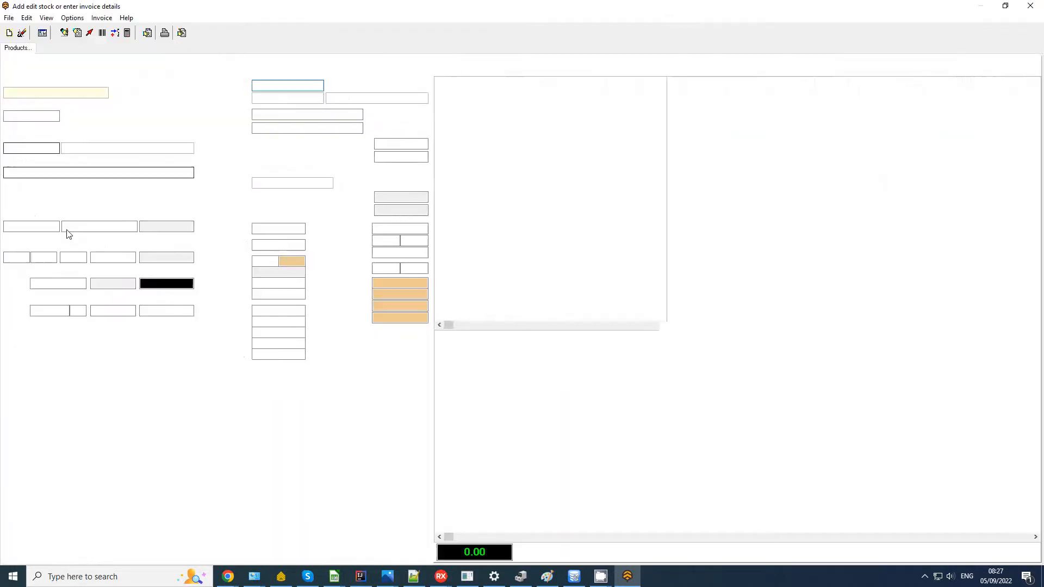
pyautogui.click(1030, 5)
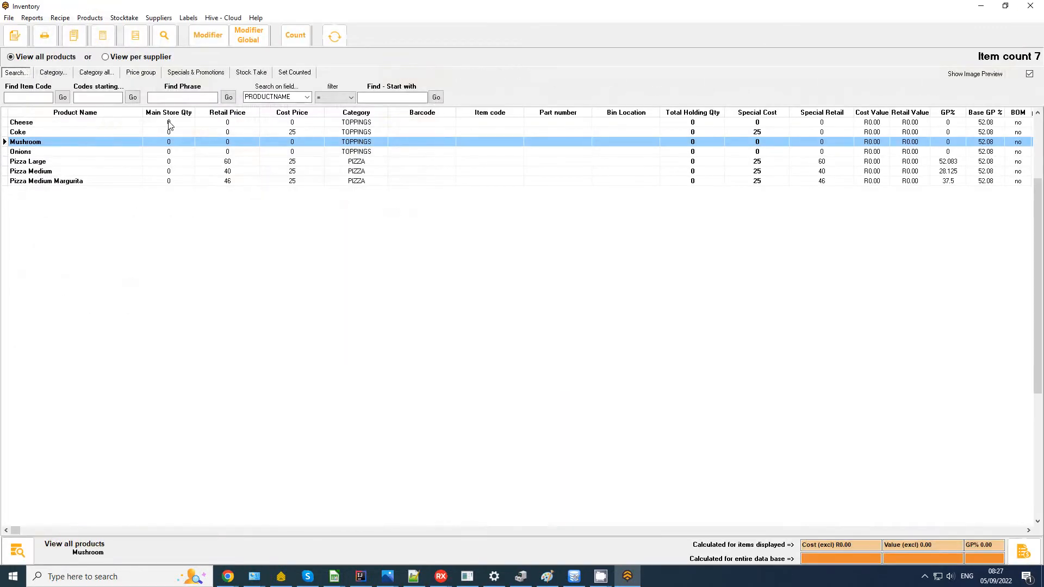
pyautogui.click(258, 42)
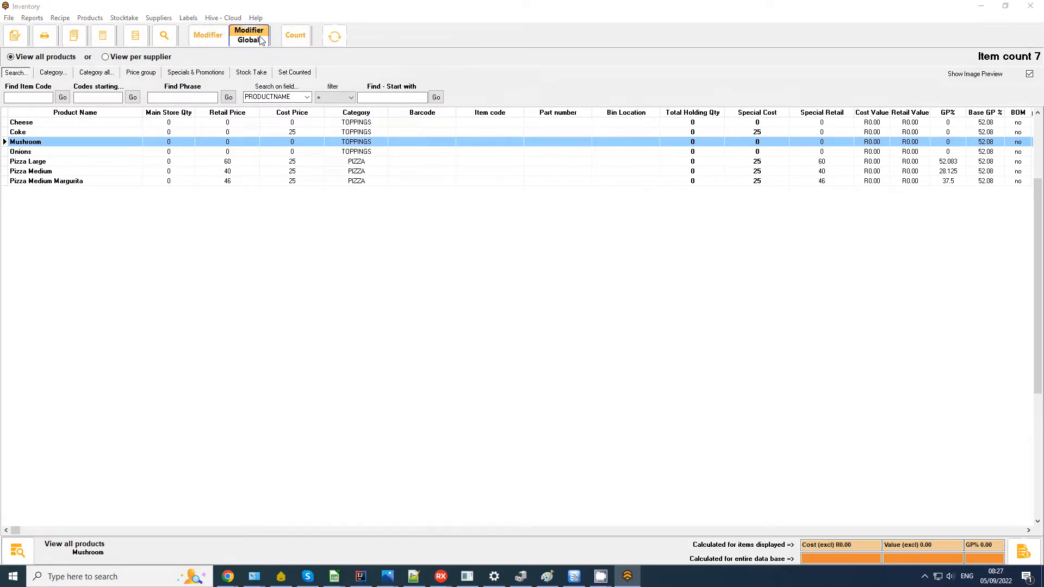
pyautogui.click(56, 56)
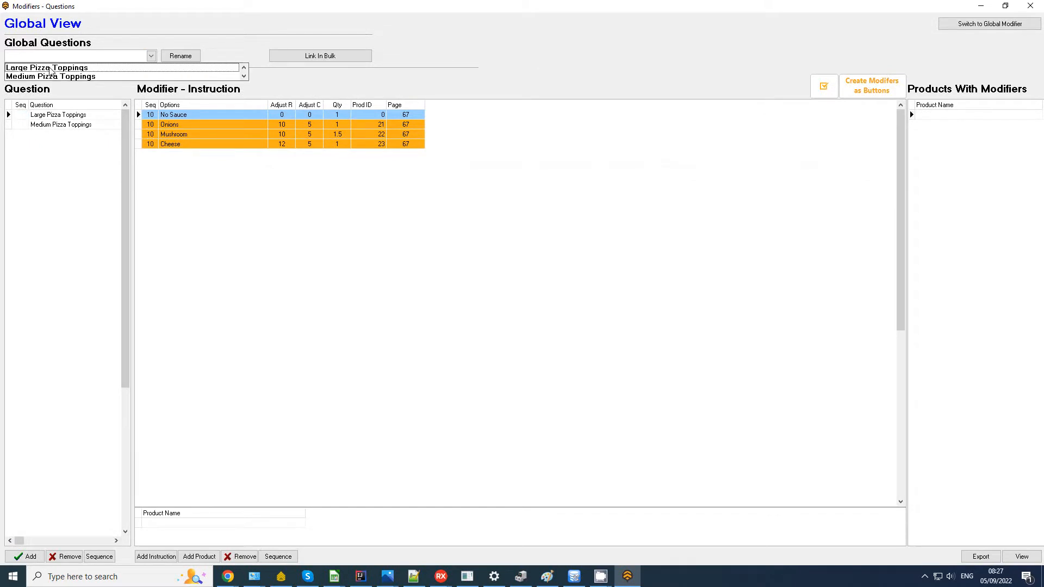
# Step: Inspect the Onions and Mushroom options of Large Pizza Toppings, view Medium Pizza Toppings, and close
pyautogui.click(53, 68)
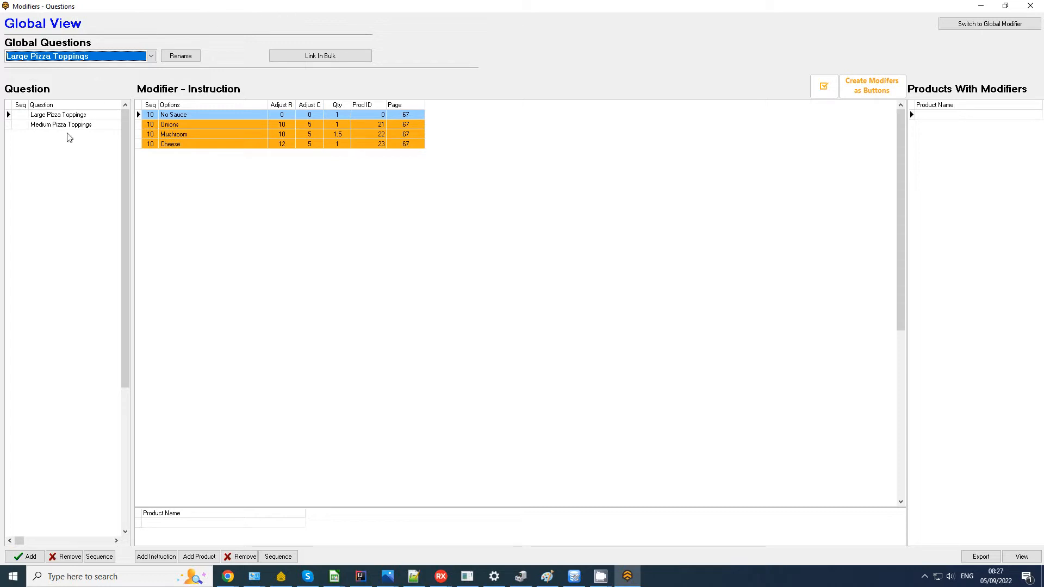
pyautogui.click(69, 118)
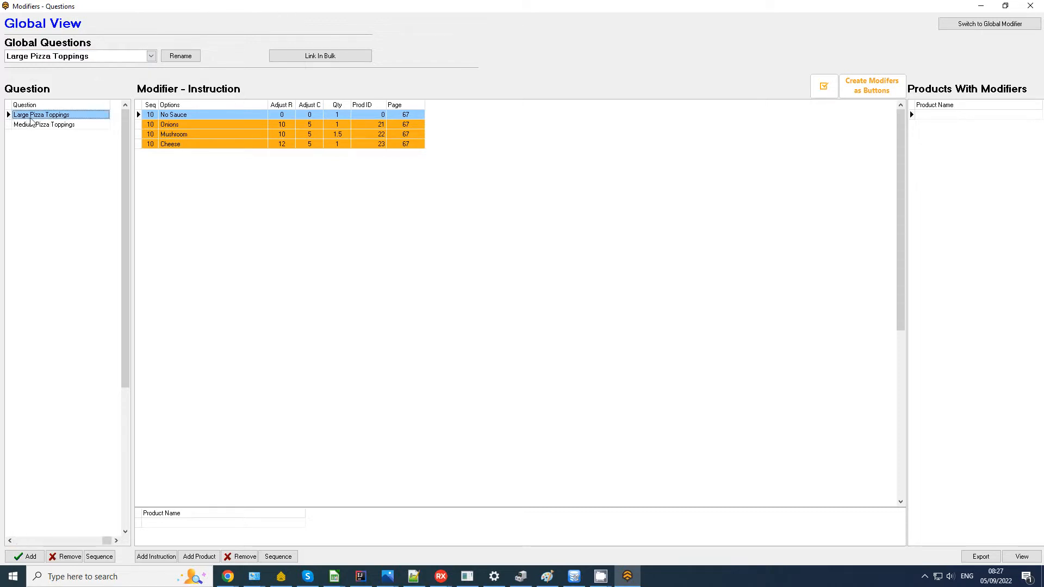
pyautogui.click(194, 125)
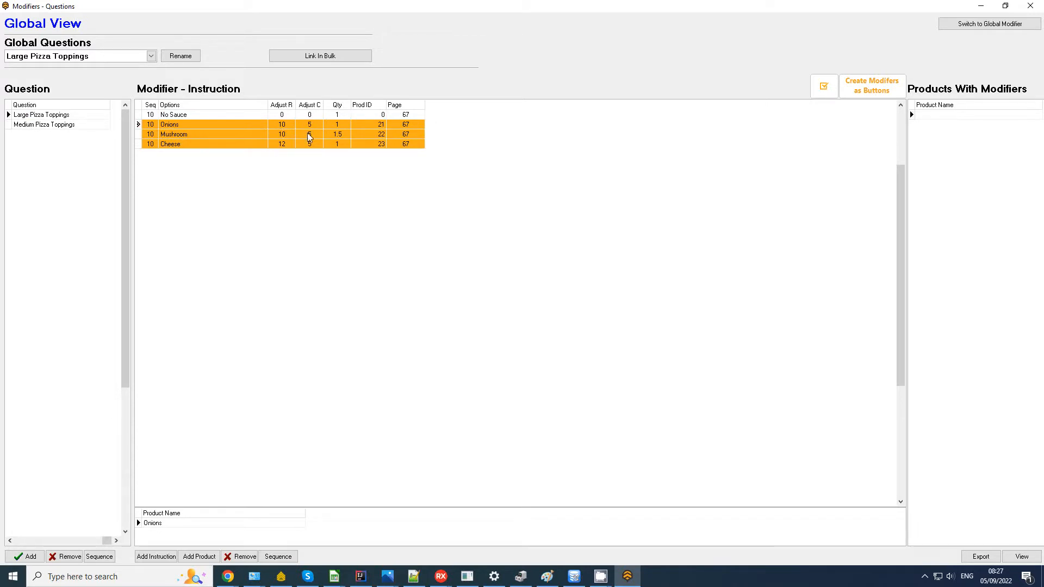
pyautogui.click(328, 139)
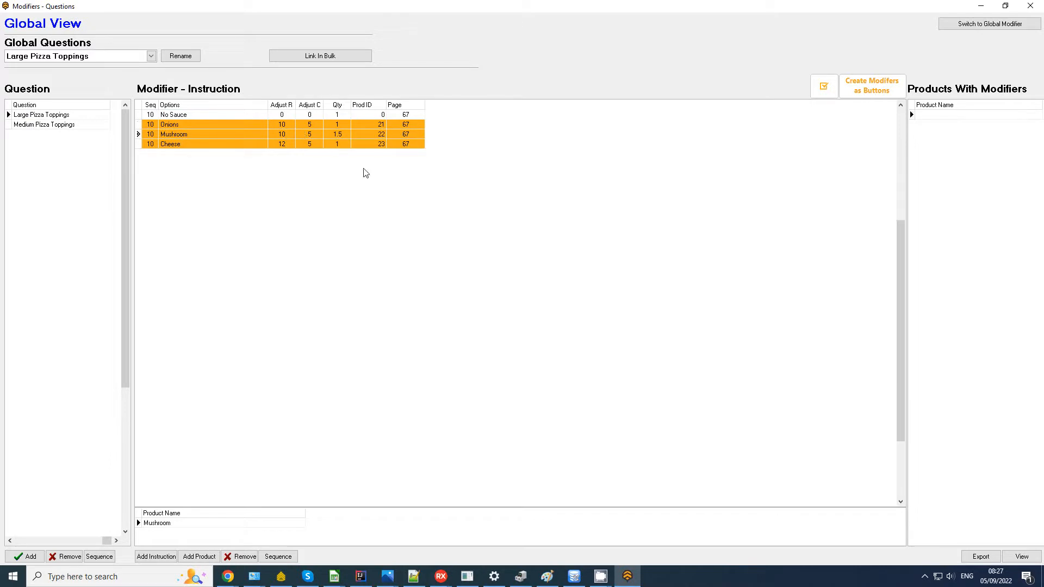
pyautogui.click(55, 125)
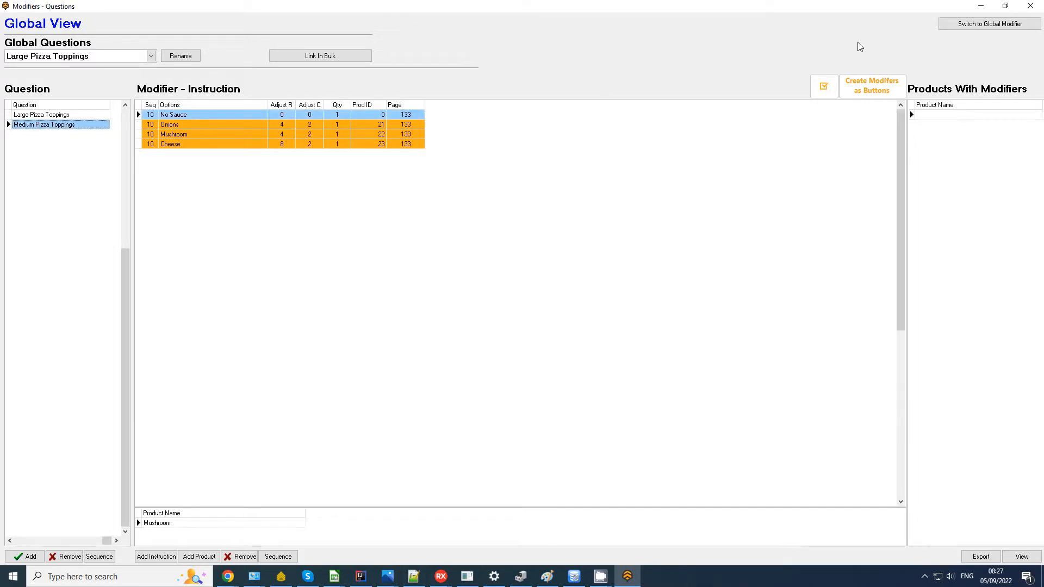
pyautogui.click(1040, 8)
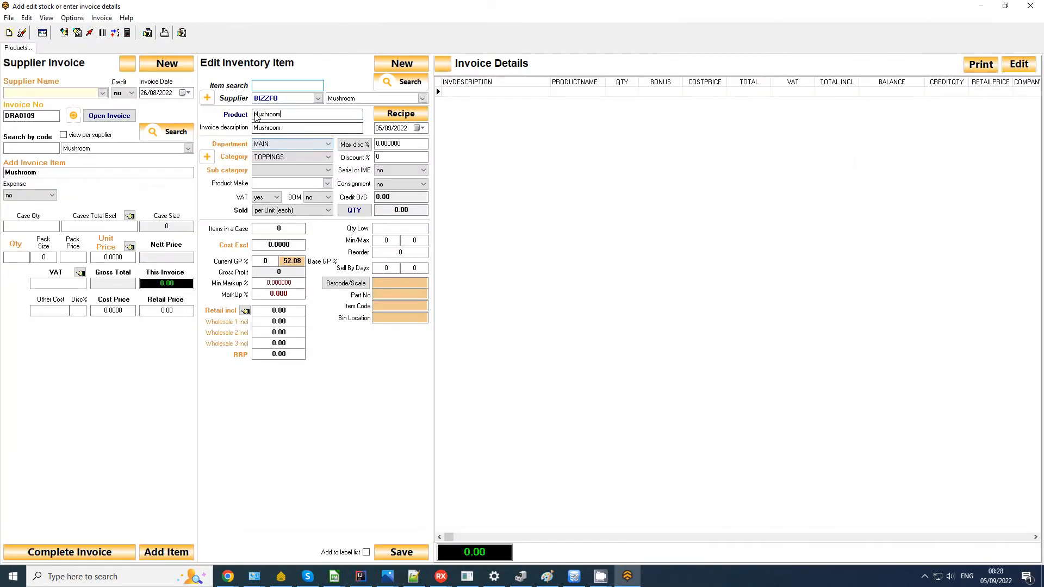
# Step: Rename the product to Banana and clear the previous details
pyautogui.moveTo(292, 115); pyautogui.dragTo(137, 113)
pyautogui.write('Banana')
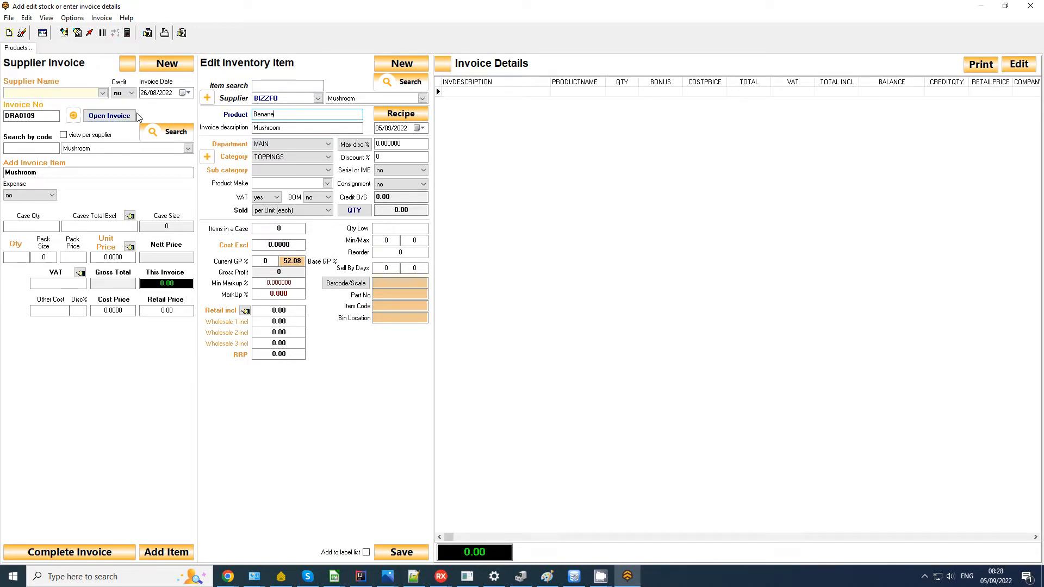
pyautogui.press('Return')
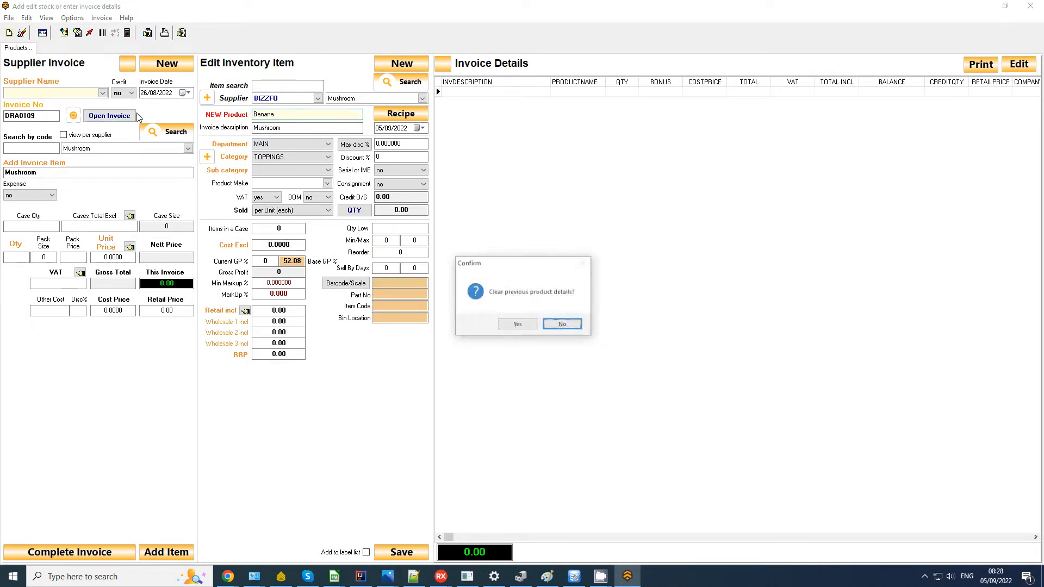
pyautogui.press('Return')
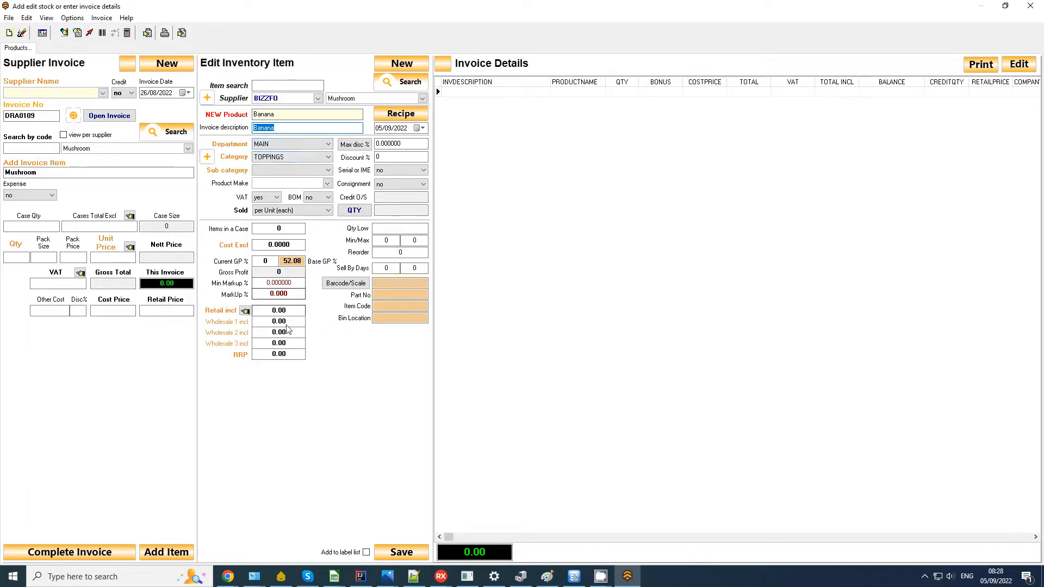
# Step: Edit Banana's retail price, save it to the BIZZFO supplier, and select it in the list
pyautogui.moveTo(294, 312); pyautogui.dragTo(201, 312)
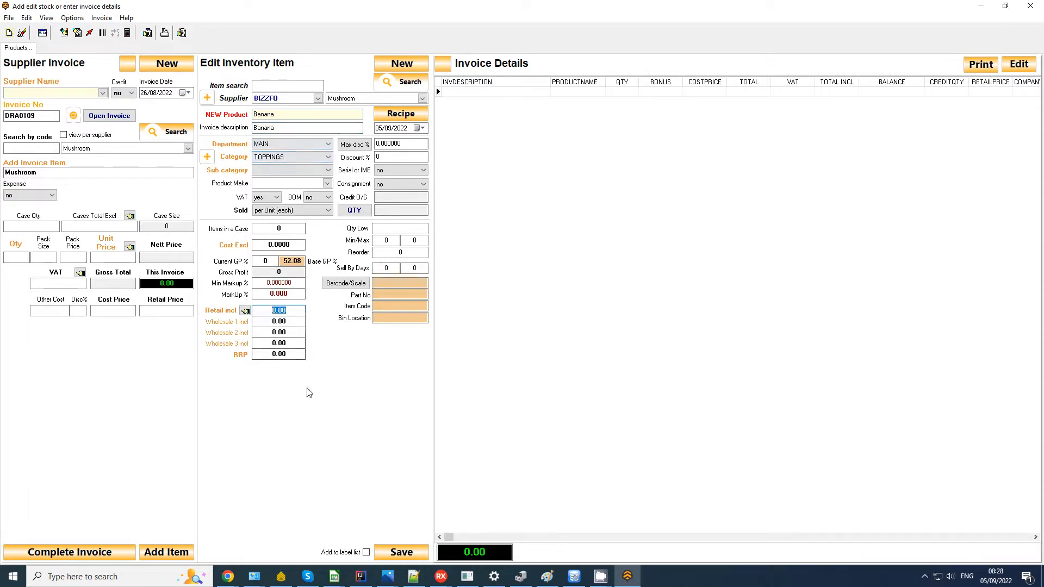
pyautogui.click(275, 312)
pyautogui.doubleClick(277, 314)
pyautogui.click(400, 553)
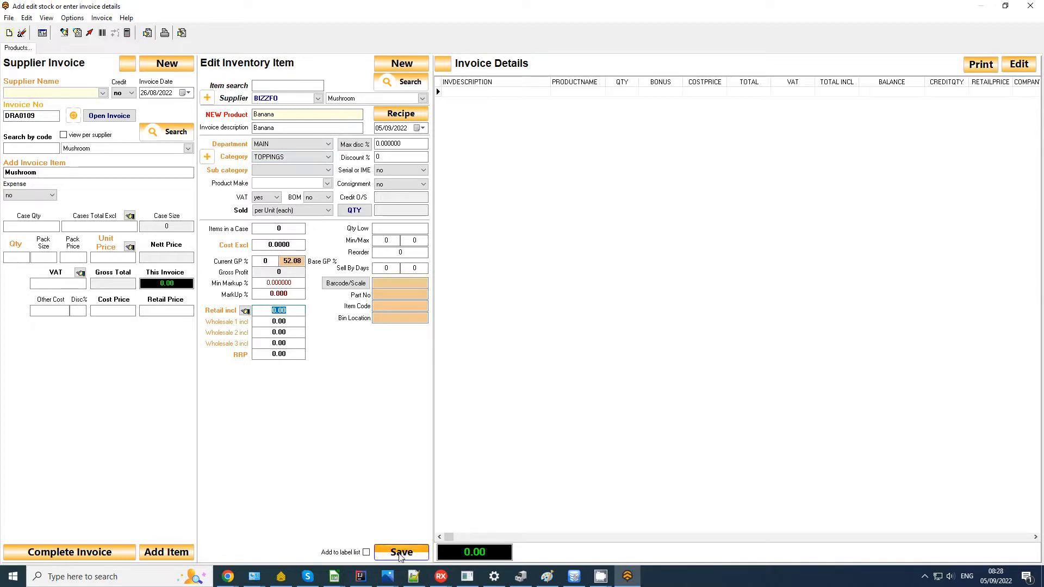
pyautogui.click(550, 312)
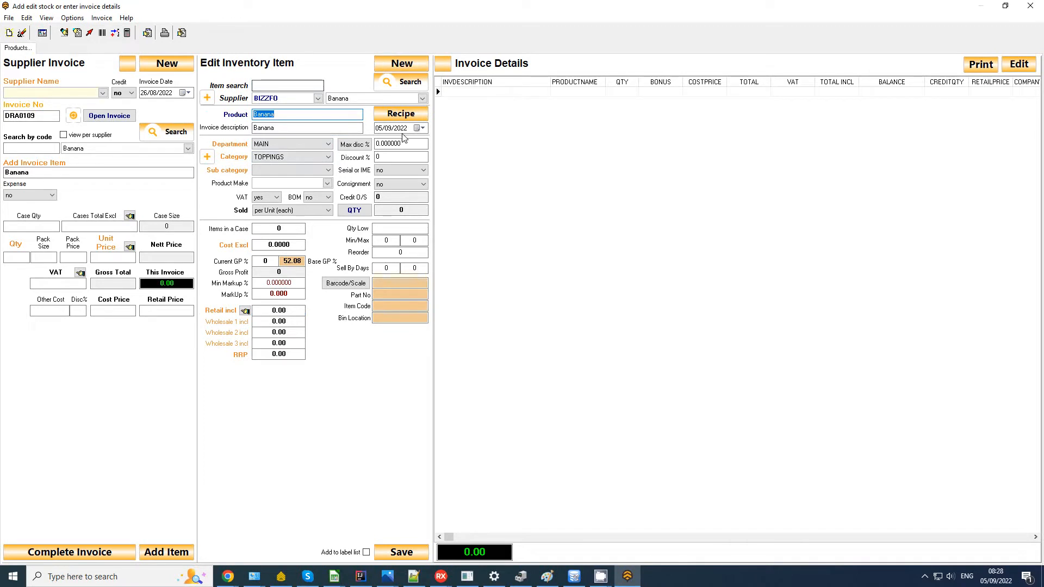
pyautogui.click(1030, 6)
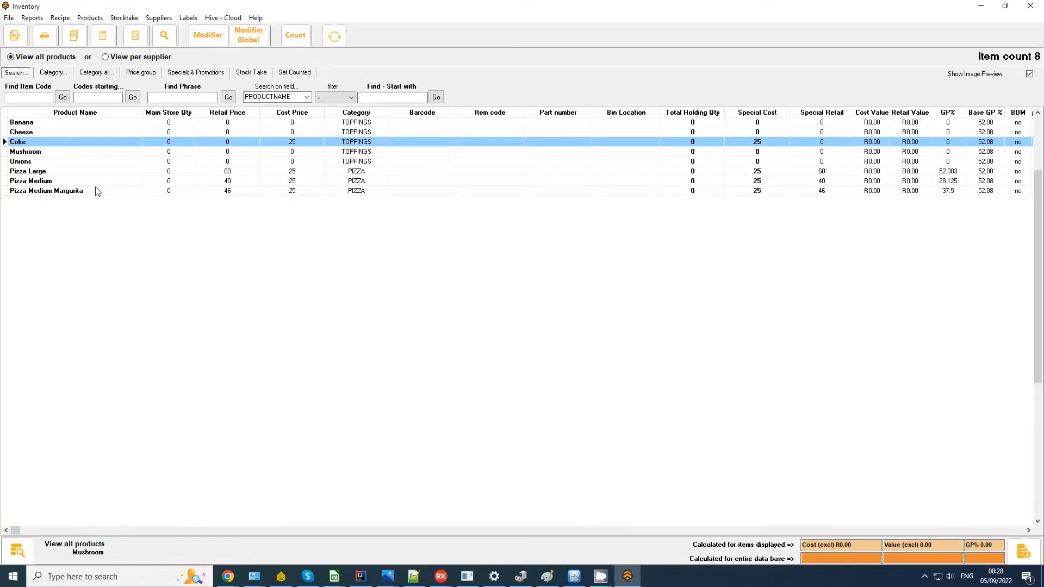
pyautogui.click(36, 123)
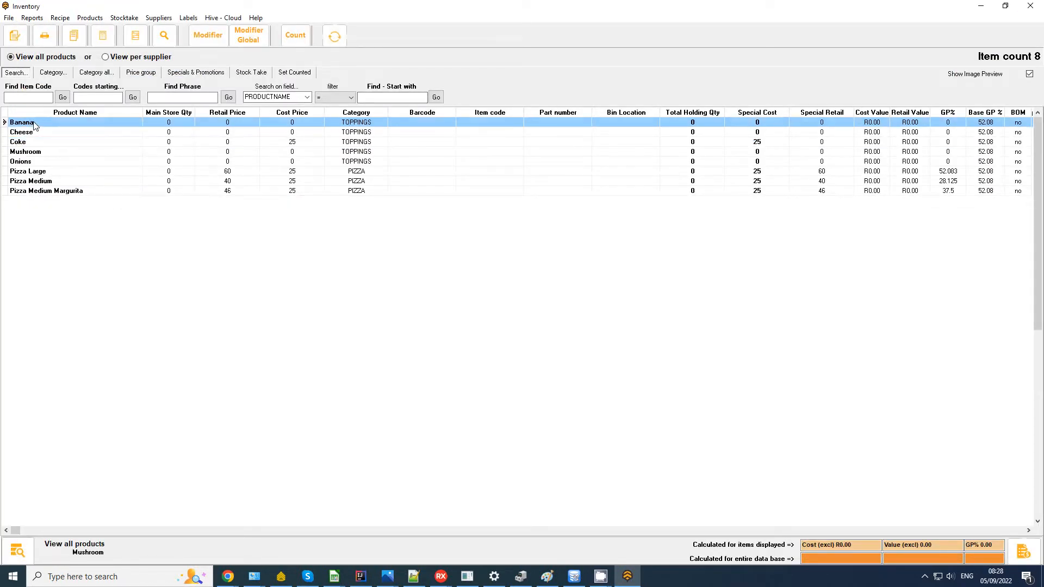
# Step: Choose Large Pizza Toppings in the global modifiers and add Banana as a product
pyautogui.click(247, 44)
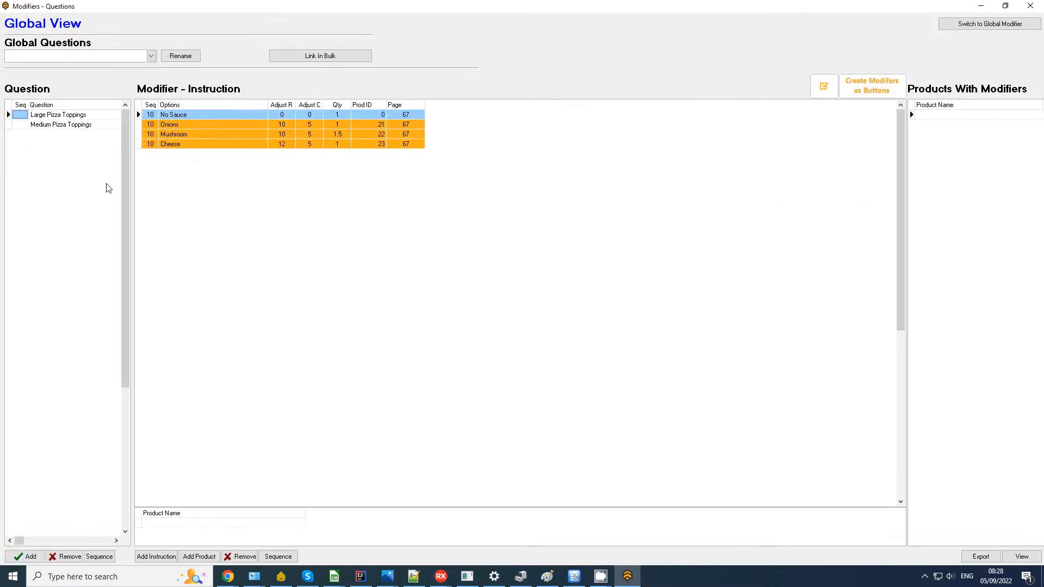
pyautogui.click(66, 116)
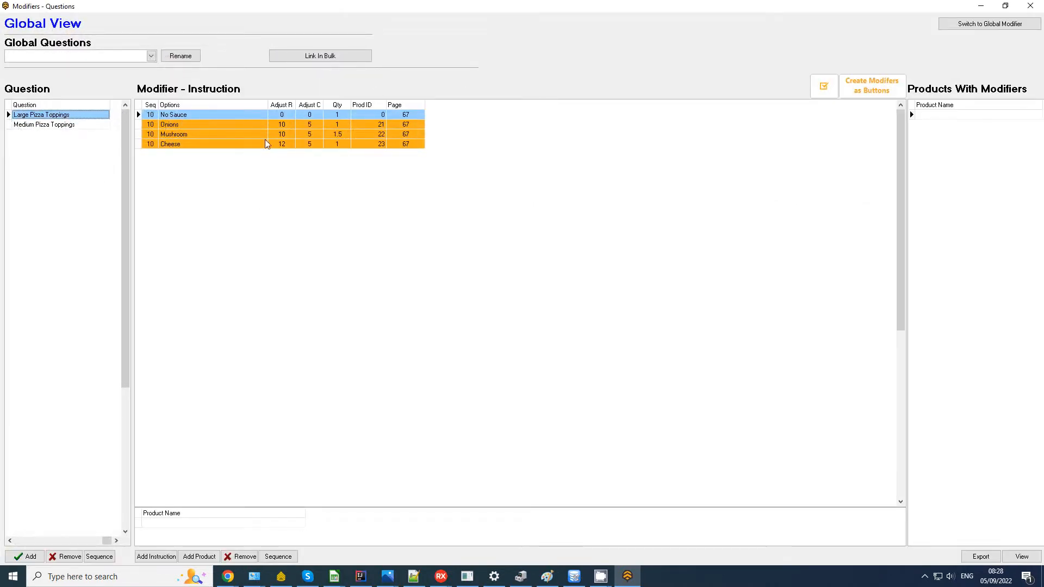
pyautogui.click(199, 557)
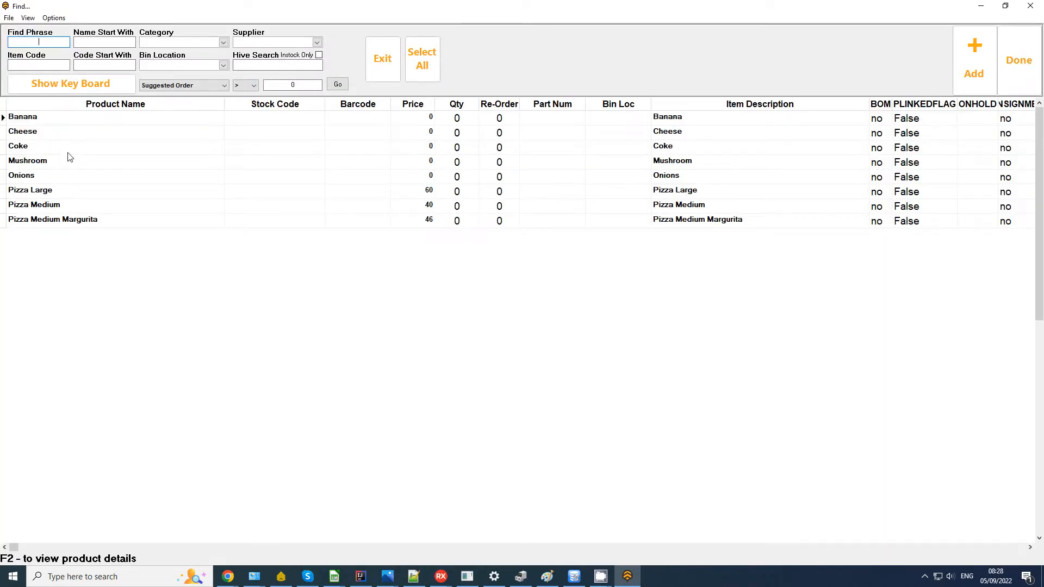
pyautogui.click(52, 120)
pyautogui.click(967, 65)
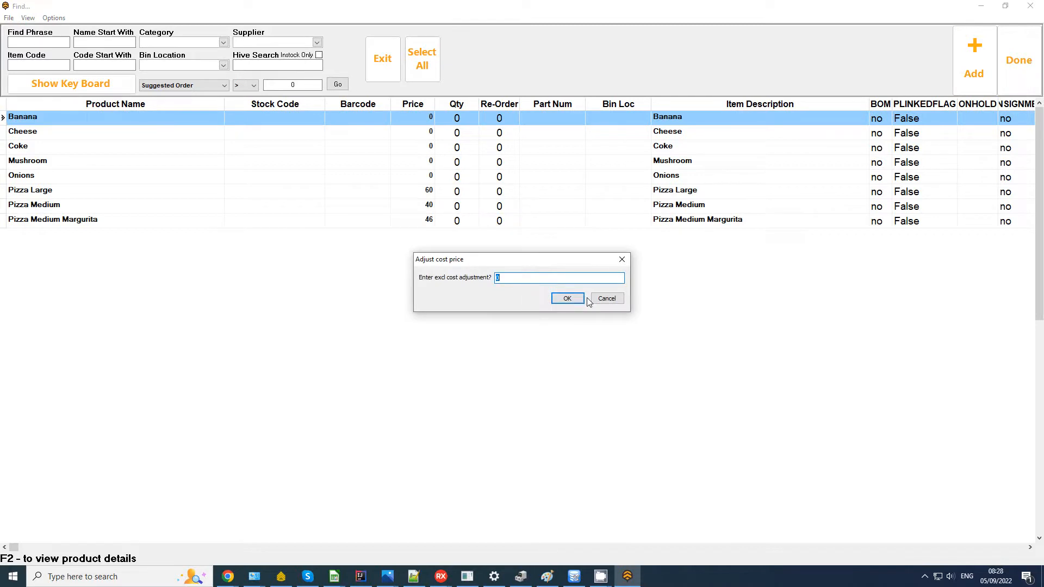
# Step: Give the Banana modifier cost 2, retail 5 and quantity 2, then show Medium Pizza Toppings
pyautogui.write('2')
pyautogui.click(574, 299)
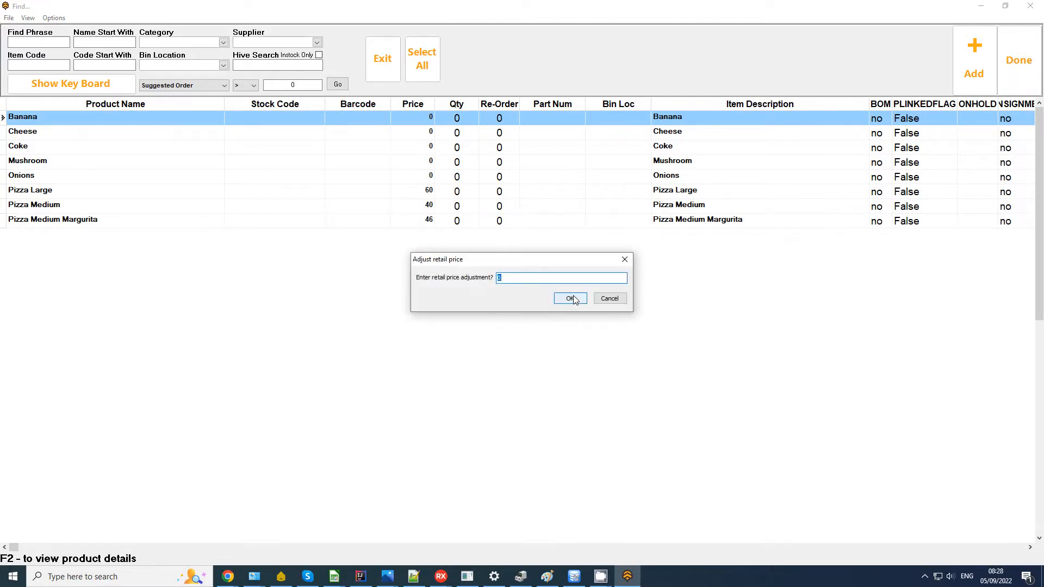
pyautogui.click(571, 299)
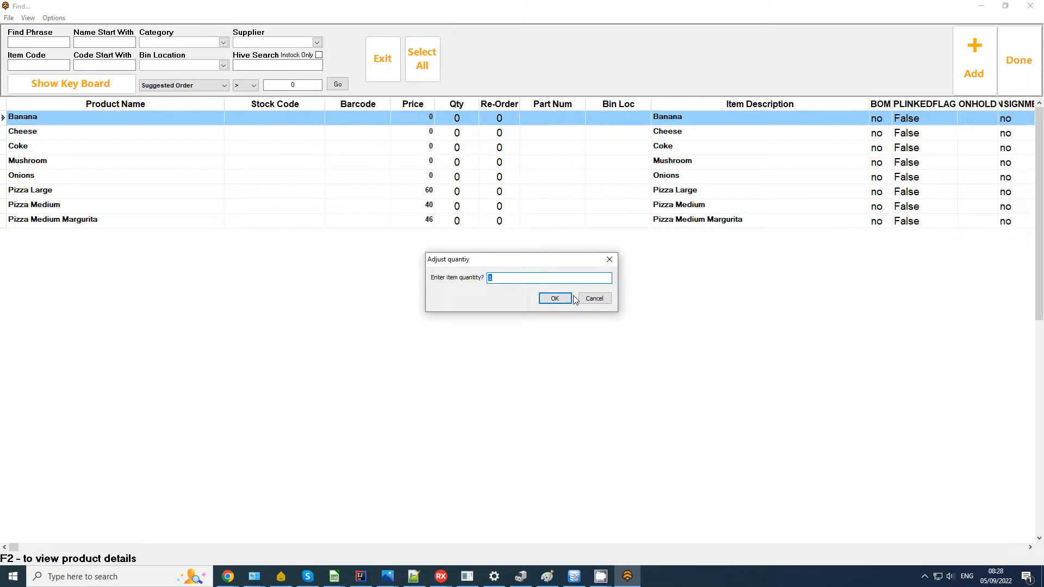
pyautogui.click(555, 298)
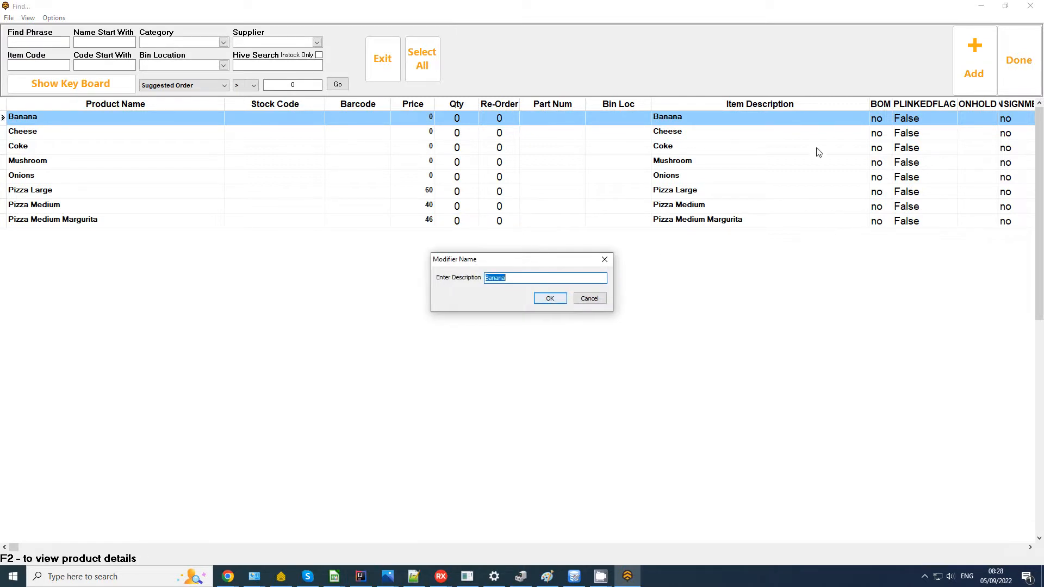
pyautogui.click(550, 300)
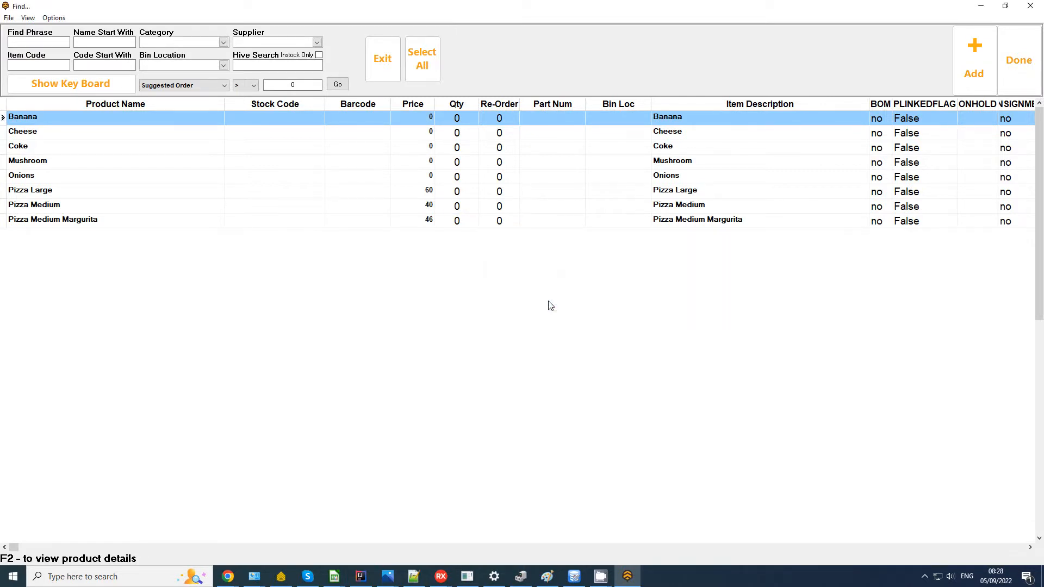
pyautogui.click(1019, 60)
pyautogui.click(29, 126)
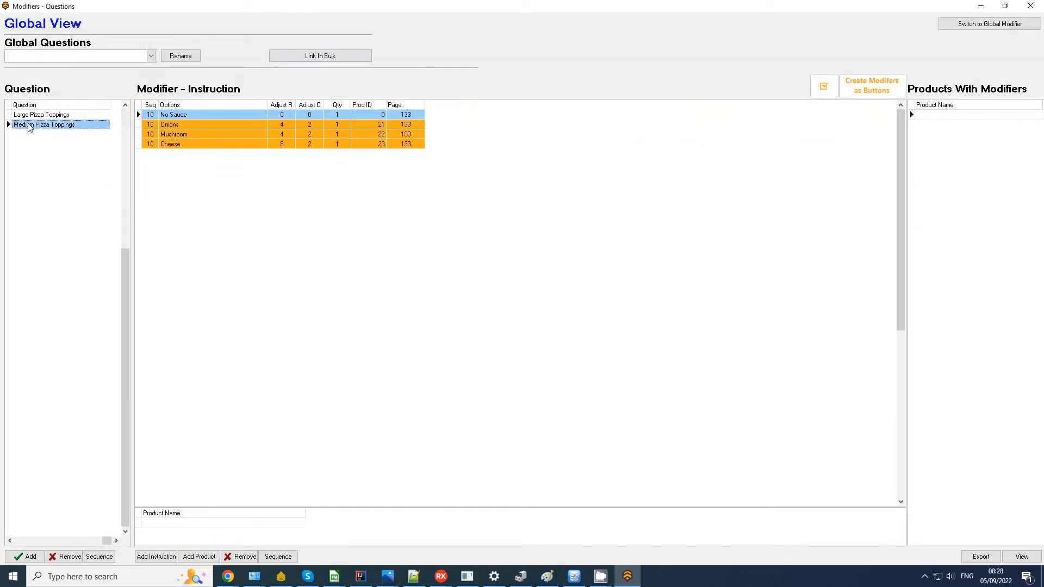
# Step: Add Banana to Medium Pizza Toppings with cost 3, retail 5 and quantity 2.5
pyautogui.click(199, 556)
pyautogui.doubleClick(63, 122)
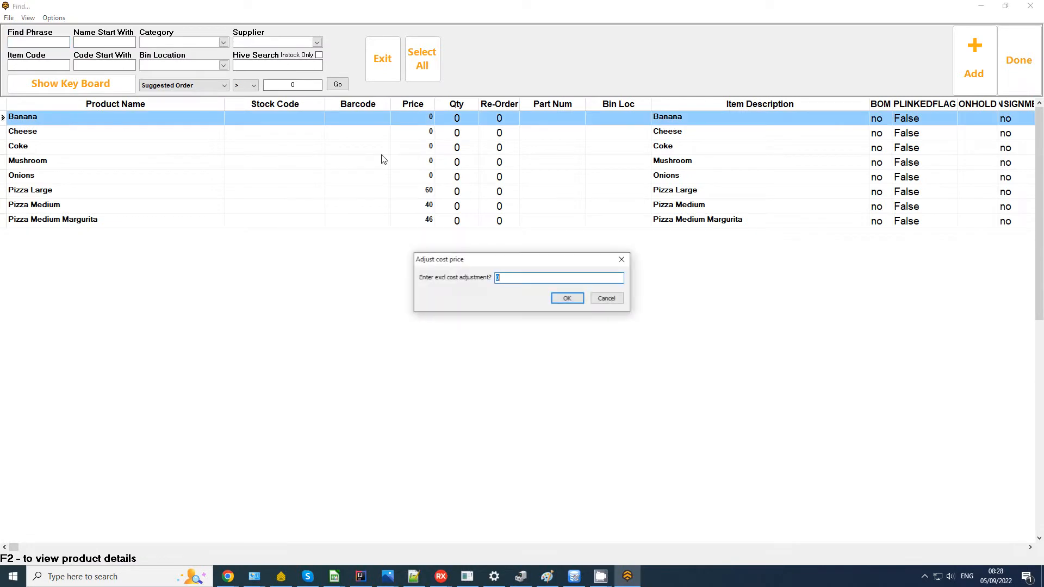
pyautogui.click(569, 305)
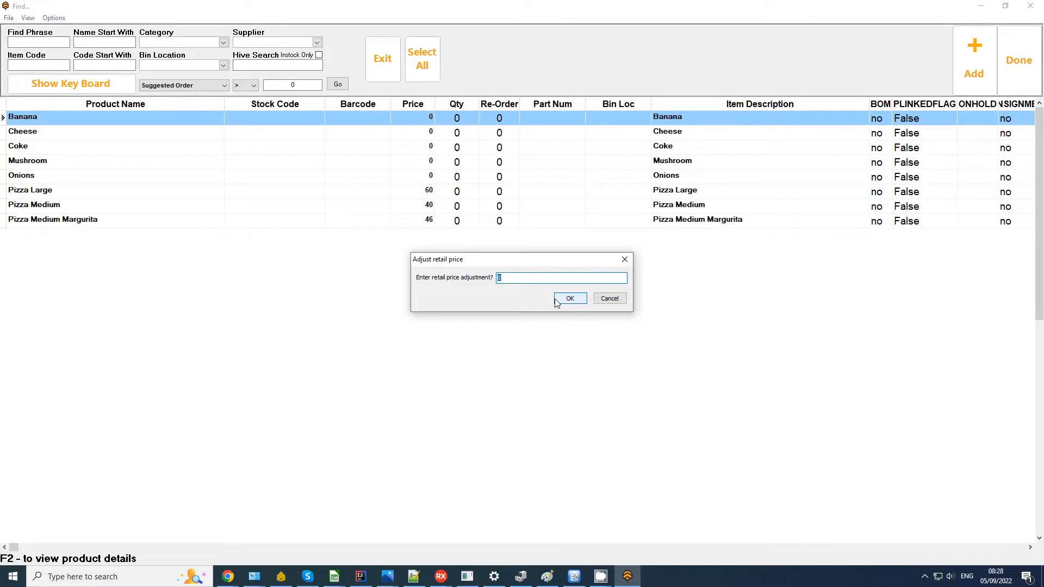
pyautogui.click(569, 299)
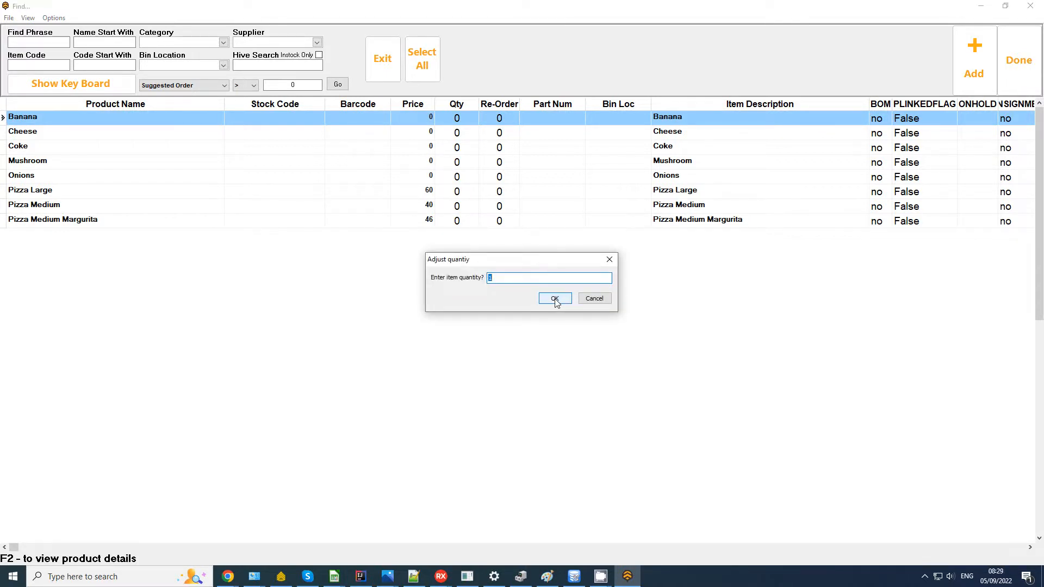
pyautogui.click(554, 298)
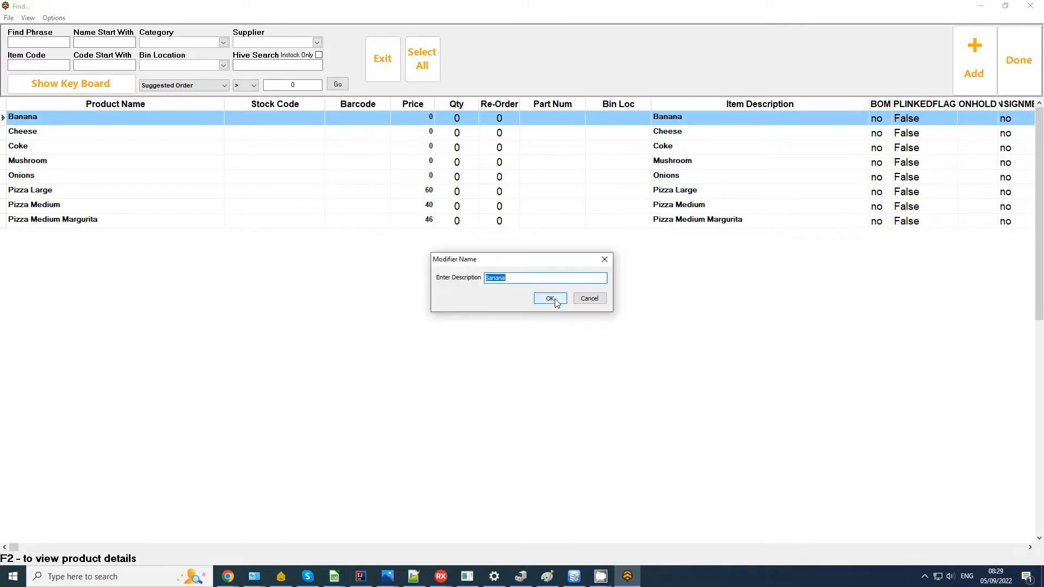
pyautogui.click(555, 299)
pyautogui.click(1039, 60)
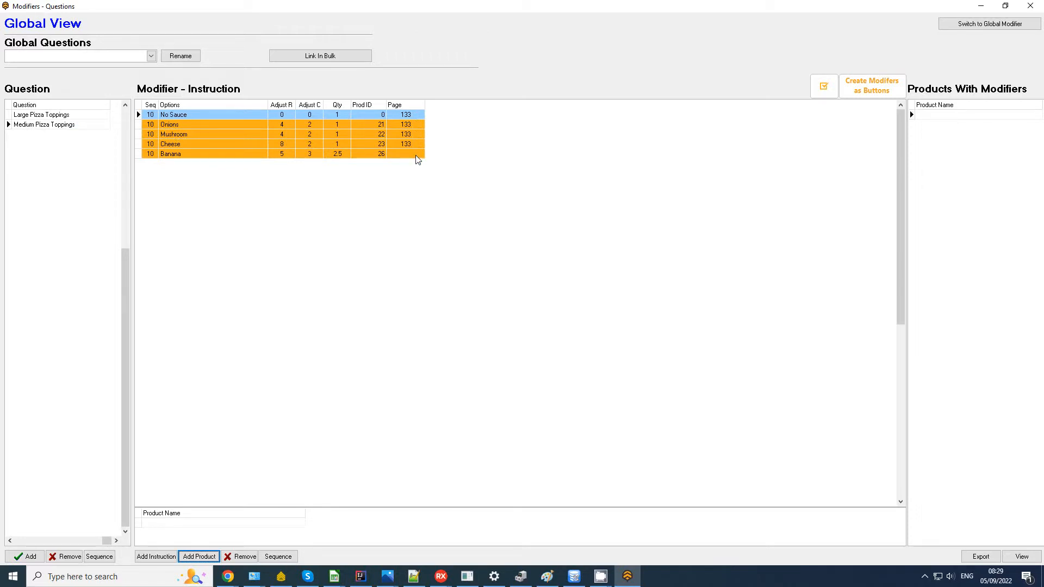
# Step: Check the Onions, Mushroom and Large toppings links, then close back to the home menu
pyautogui.click(417, 125)
pyautogui.click(415, 134)
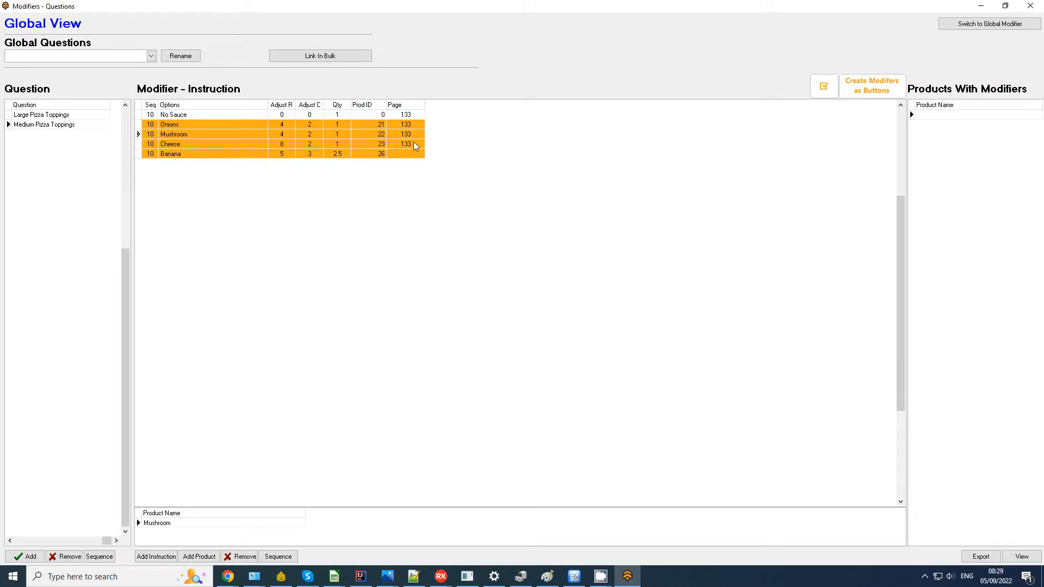
pyautogui.click(57, 114)
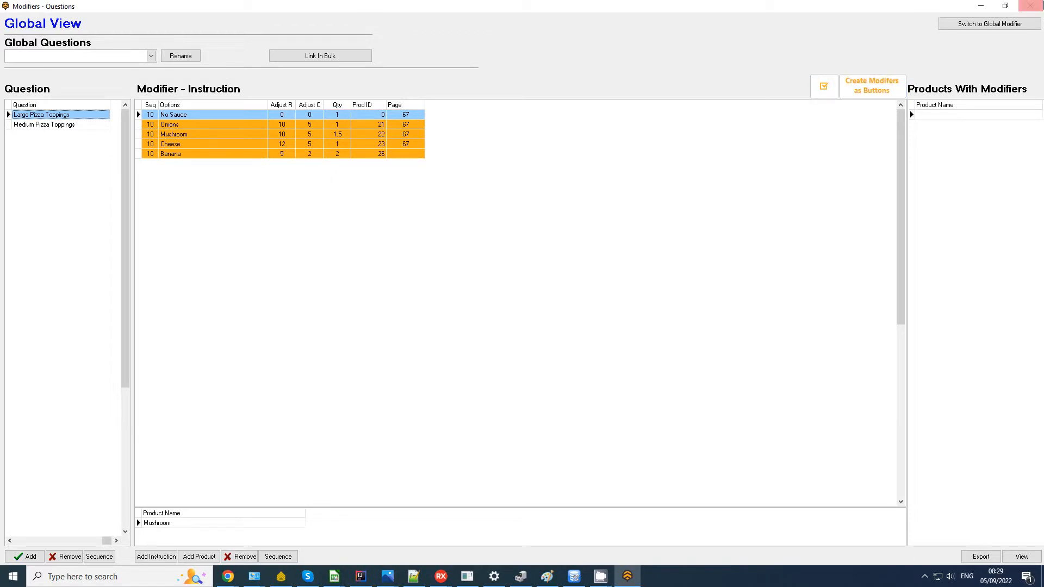
pyautogui.click(1029, 6)
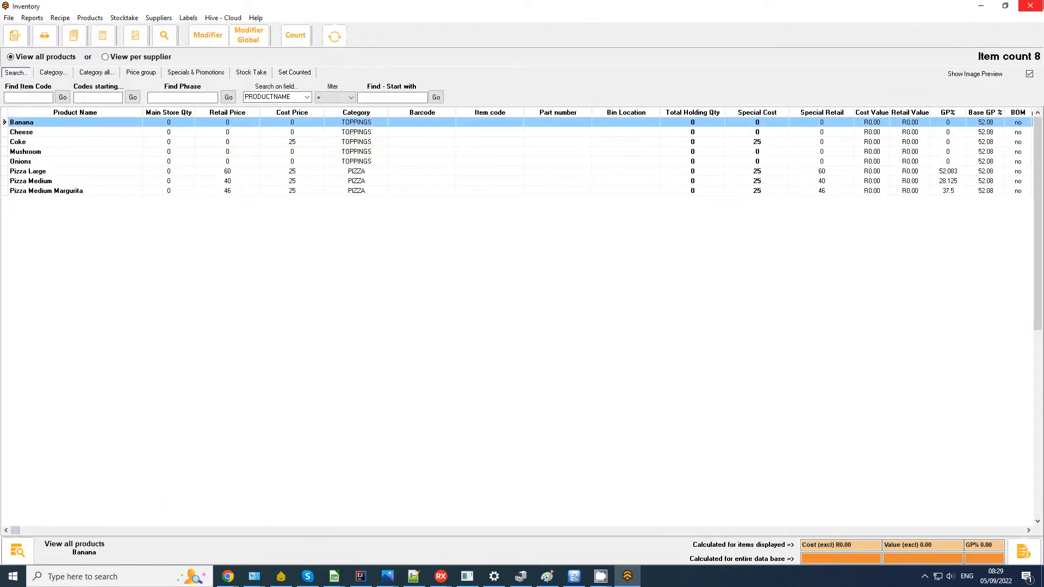
pyautogui.click(1030, 6)
pyautogui.click(363, 404)
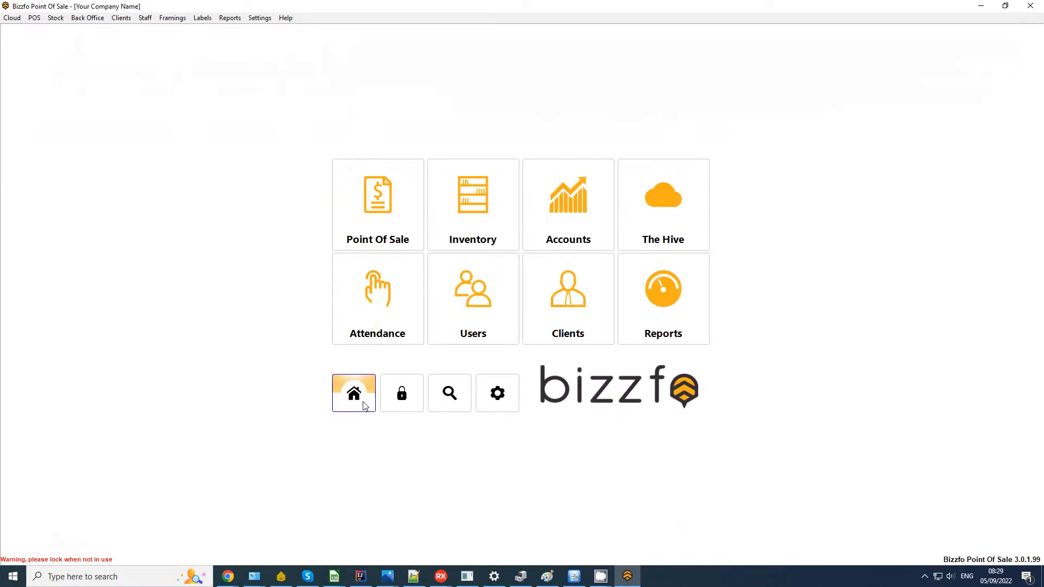
# Step: In the touch-screen menu setup, add a Pizza page to Category1 with a Pizza Large button
pyautogui.click(384, 196)
pyautogui.click(380, 287)
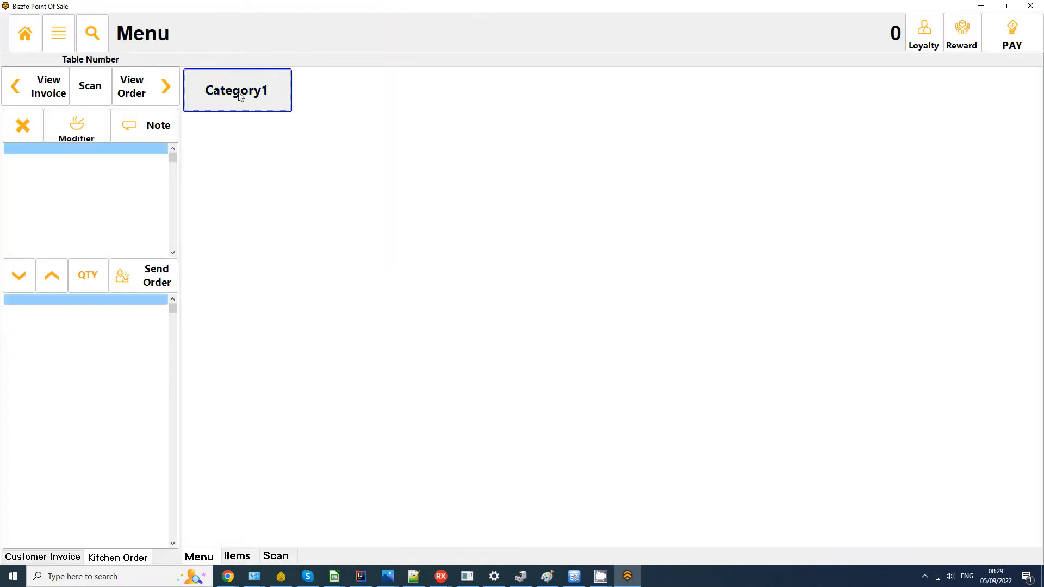
pyautogui.click(238, 92)
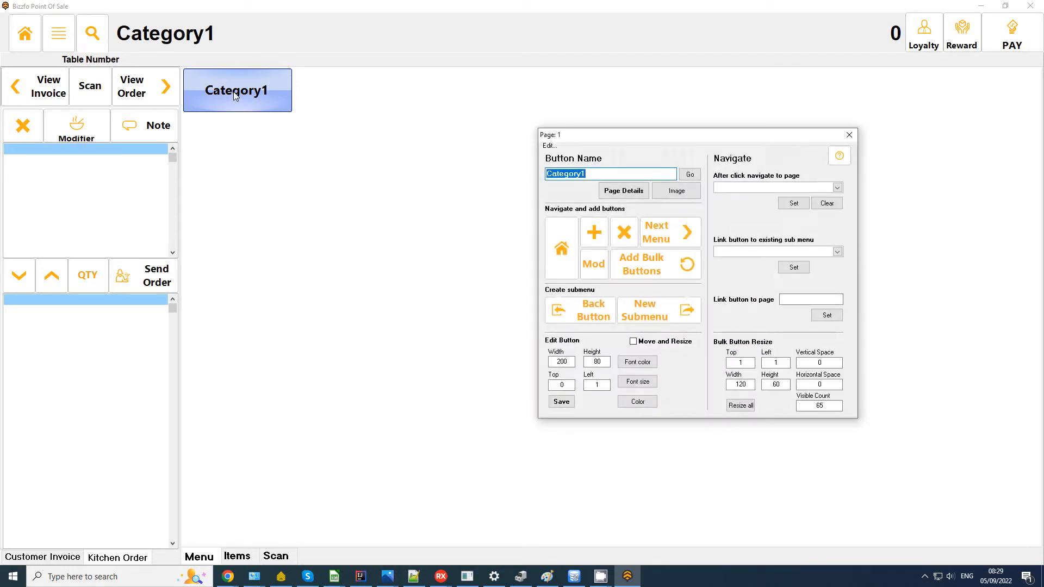
pyautogui.write('Pizza')
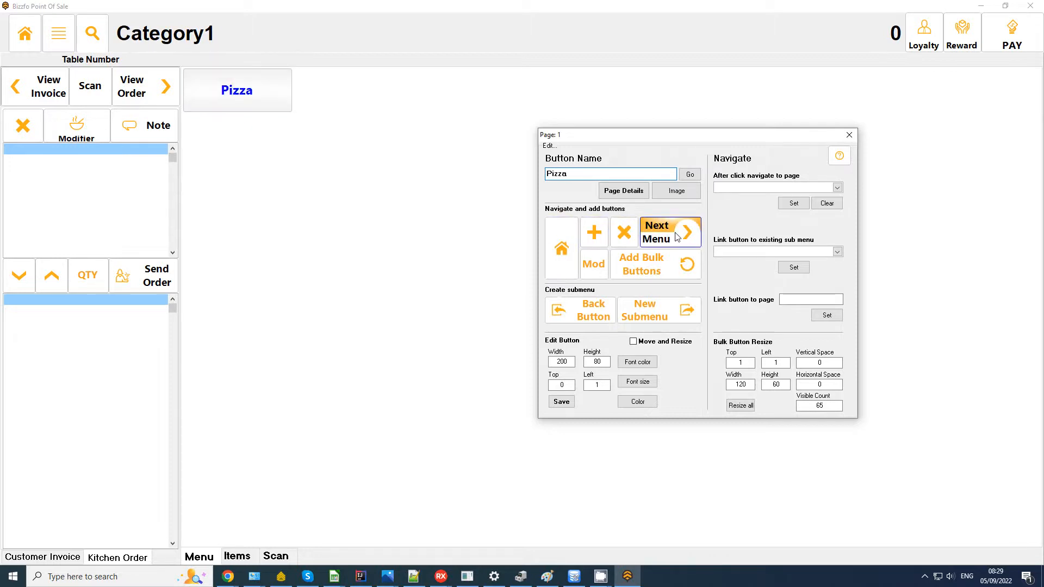
pyautogui.click(677, 235)
pyautogui.click(216, 84)
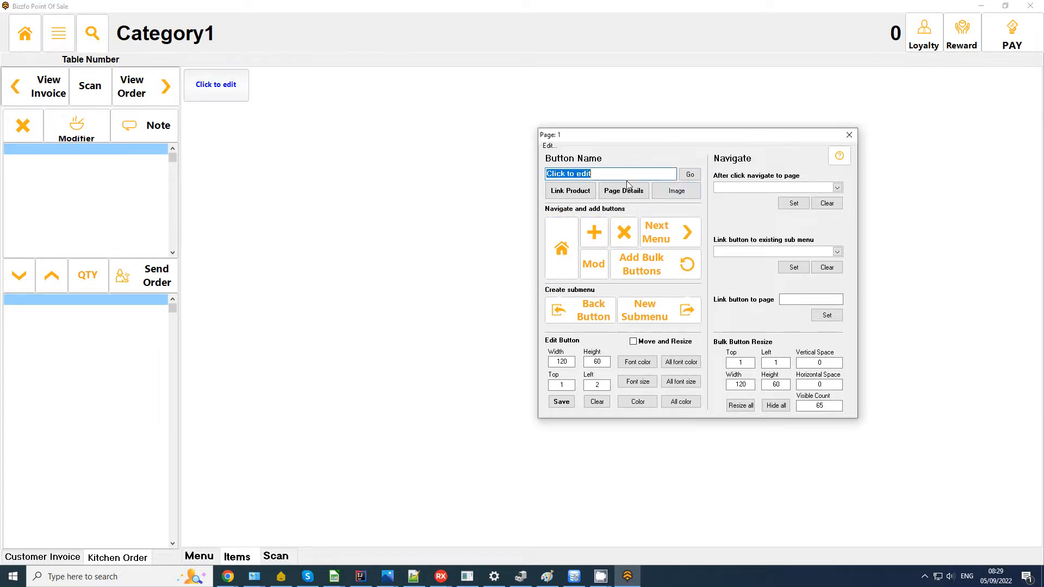
pyautogui.click(577, 191)
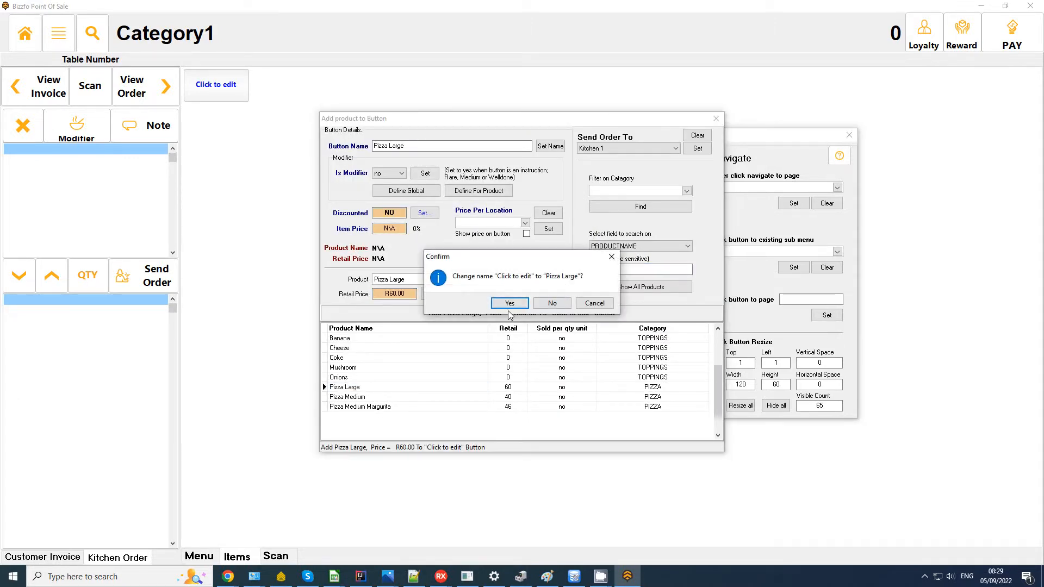
pyautogui.click(508, 303)
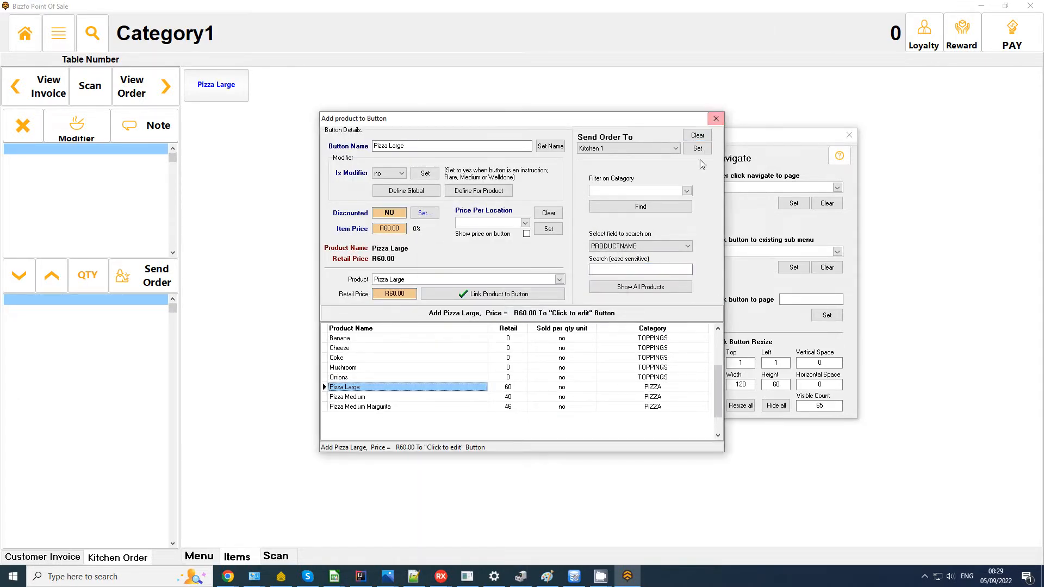
pyautogui.click(715, 119)
# Step: Add a second button linked to Pizza Medium
pyautogui.click(594, 233)
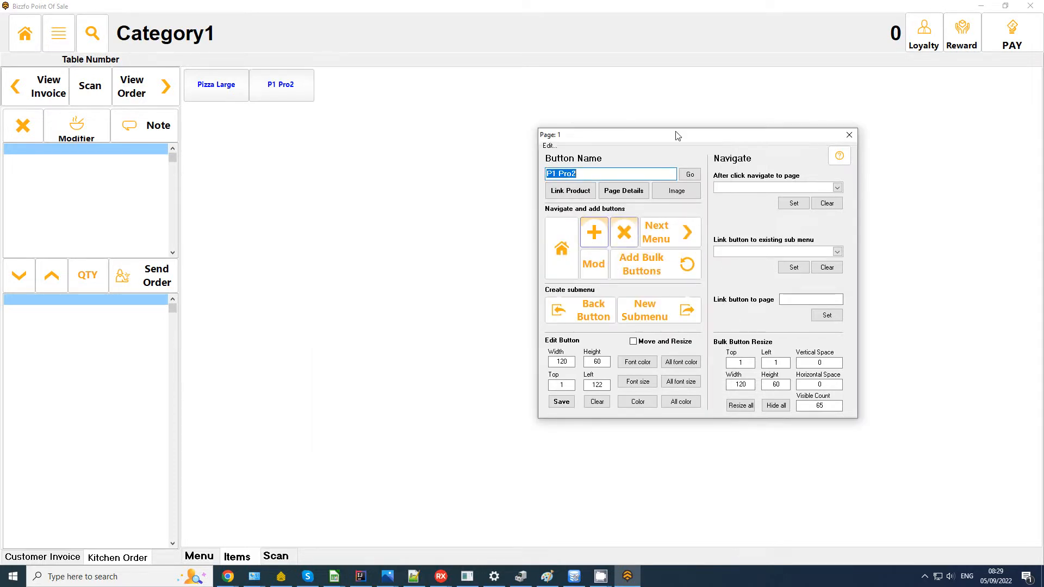
pyautogui.click(281, 87)
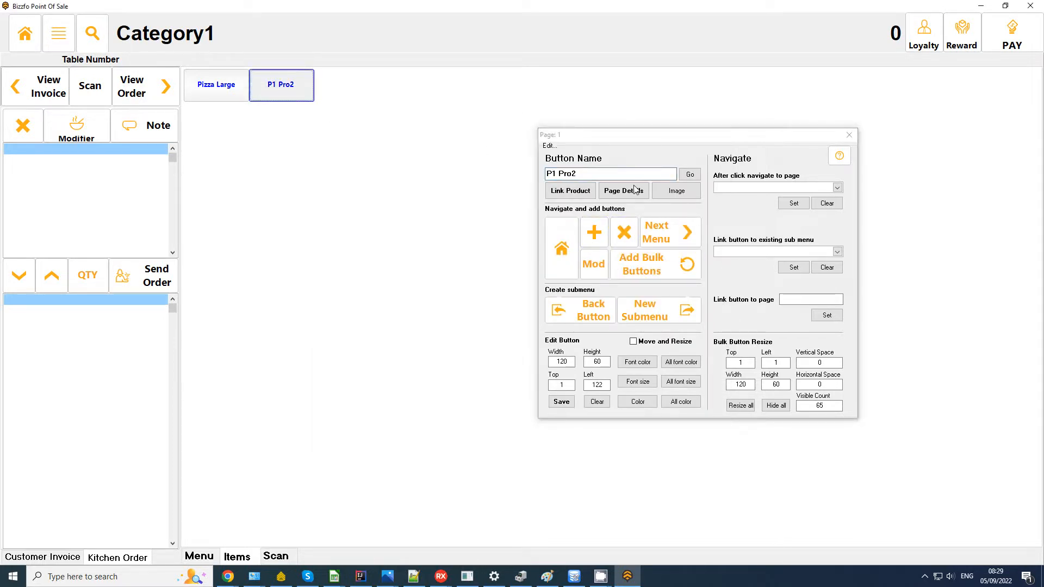
pyautogui.click(570, 191)
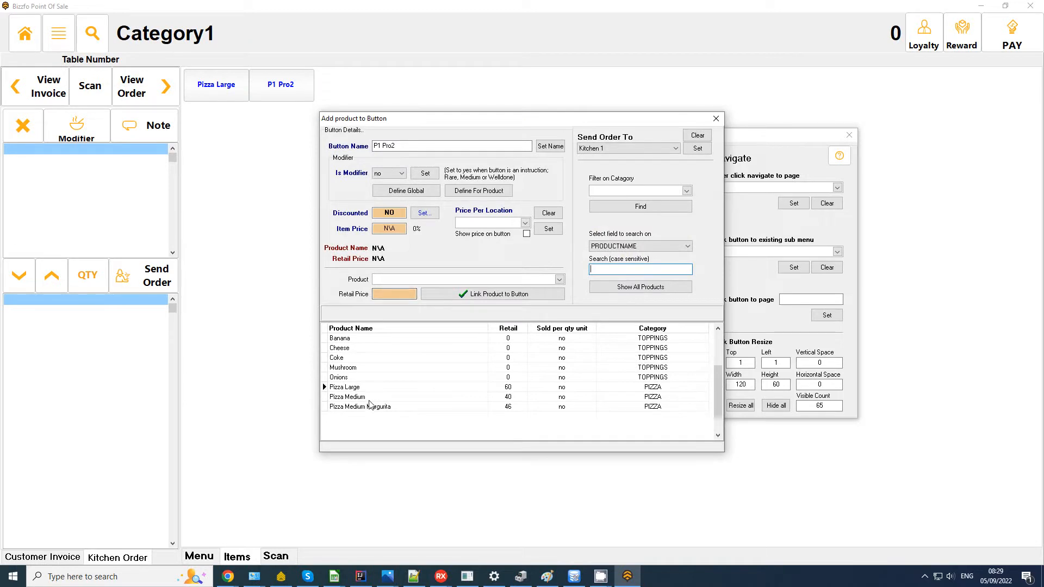
pyautogui.click(369, 398)
pyautogui.click(499, 302)
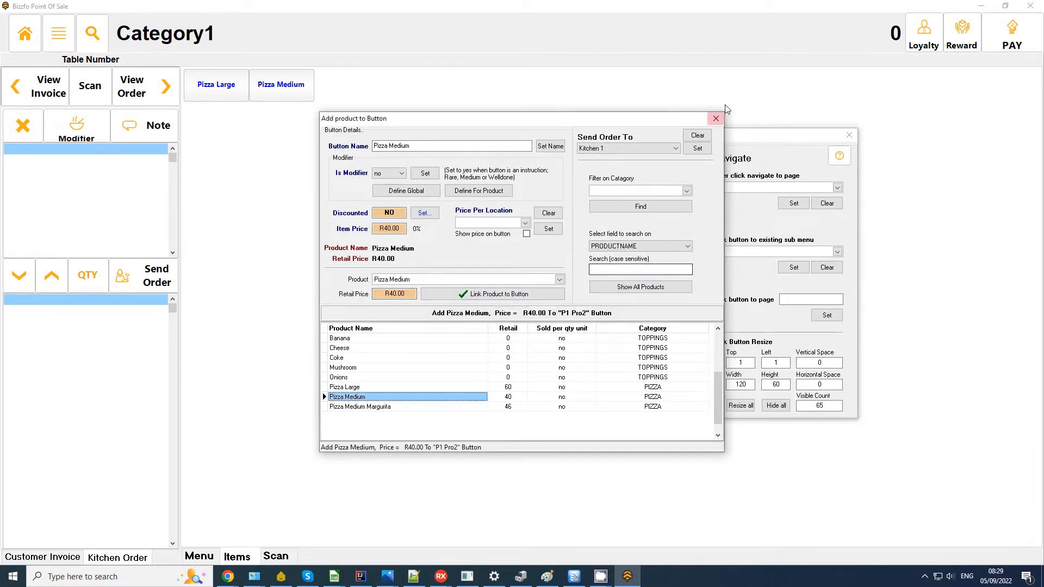
pyautogui.click(716, 118)
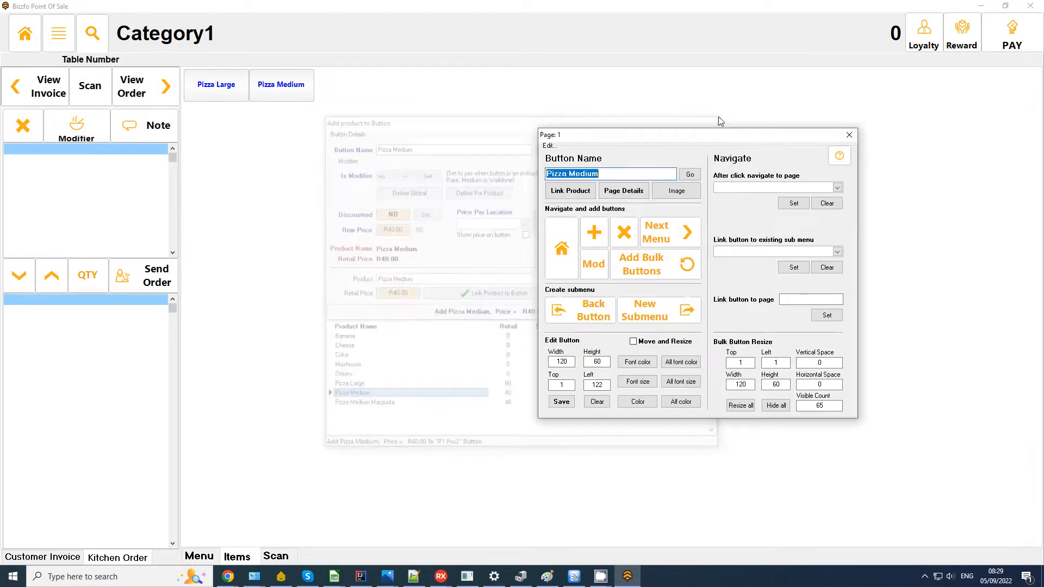
# Step: Bulk-add all three PIZZA category products as buttons, replacing the page's existing buttons
pyautogui.click(640, 263)
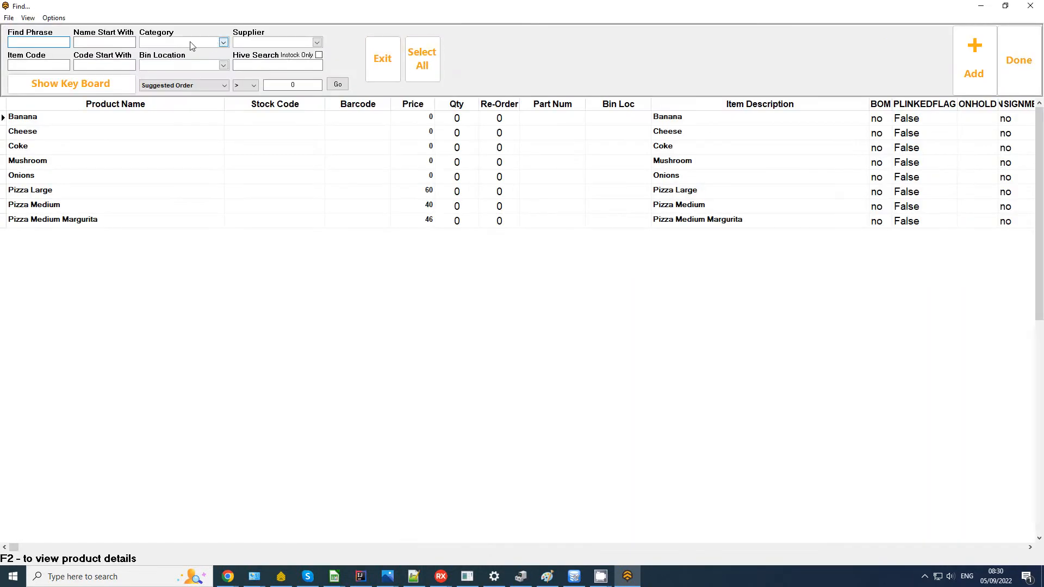
pyautogui.click(174, 44)
pyautogui.click(151, 95)
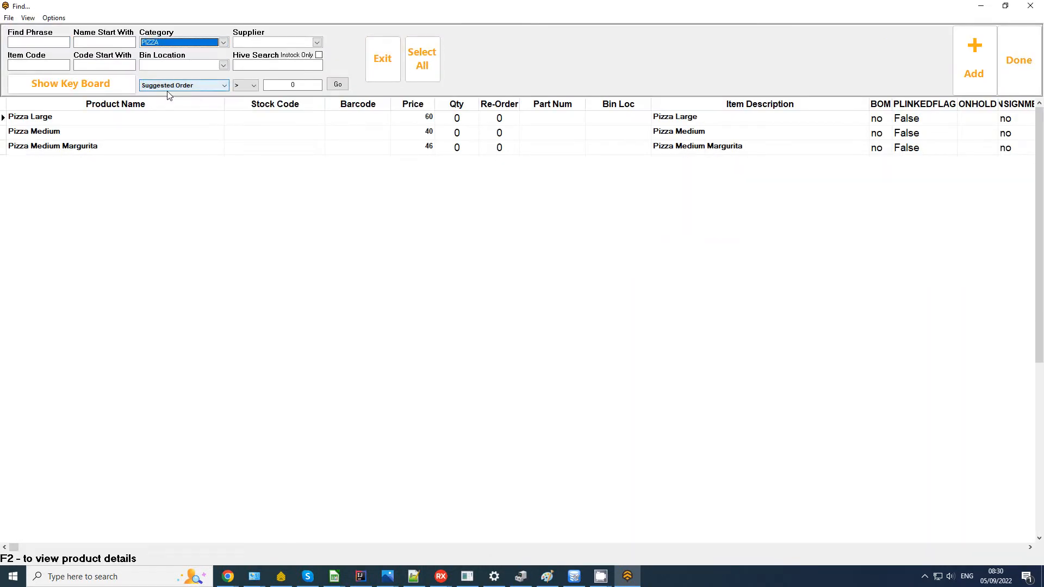
pyautogui.click(422, 59)
pyautogui.click(1001, 62)
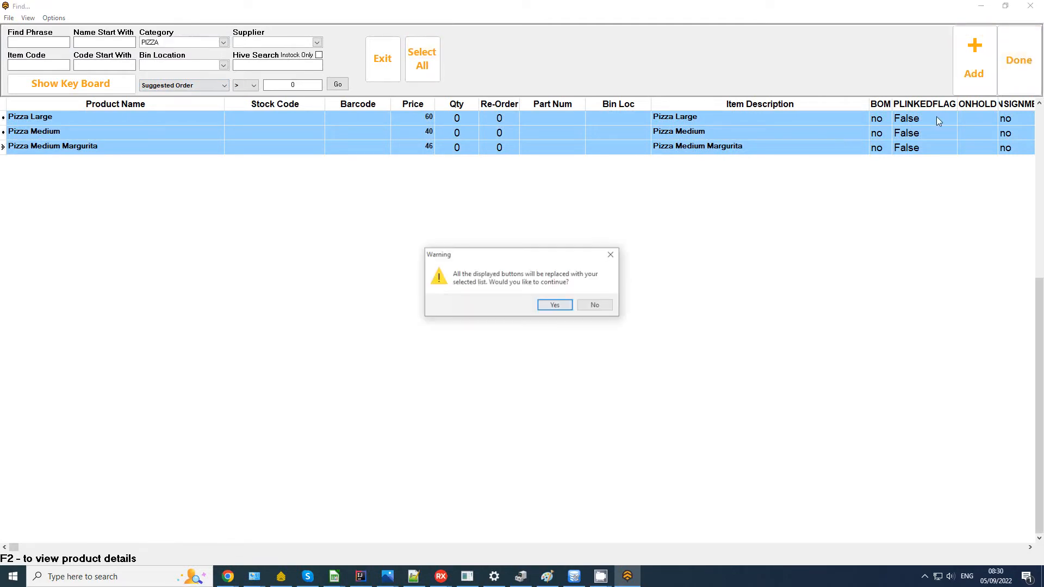
pyautogui.click(554, 303)
pyautogui.click(973, 77)
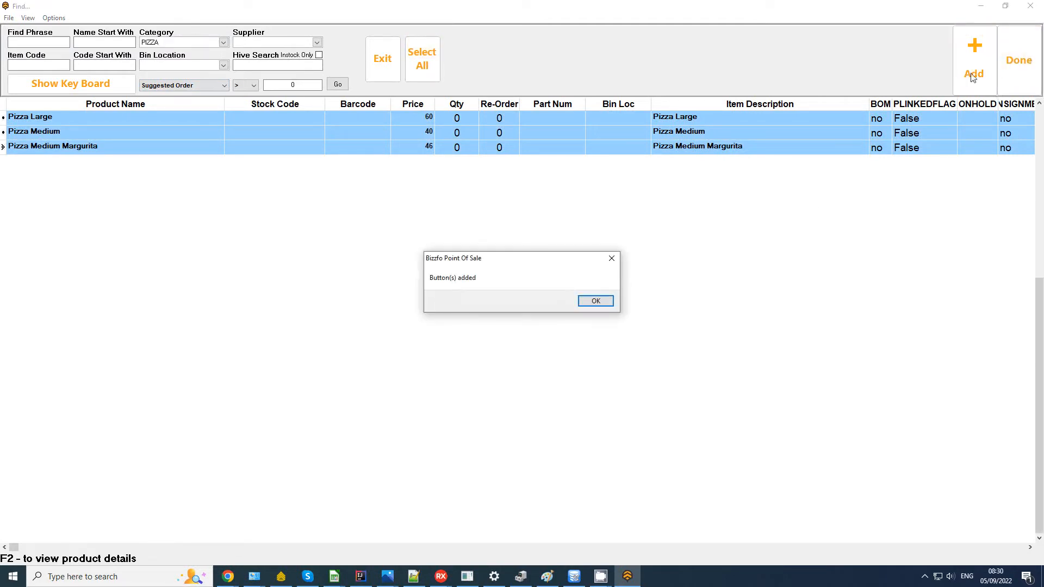
pyautogui.click(608, 303)
pyautogui.click(1018, 62)
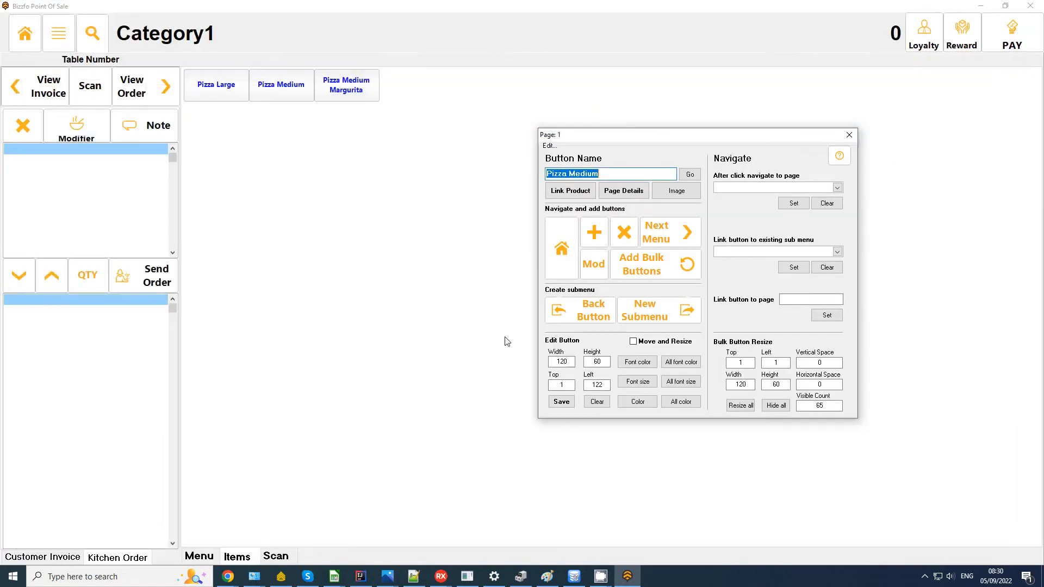
# Step: Add a new green button after the pizza buttons
pyautogui.click(594, 233)
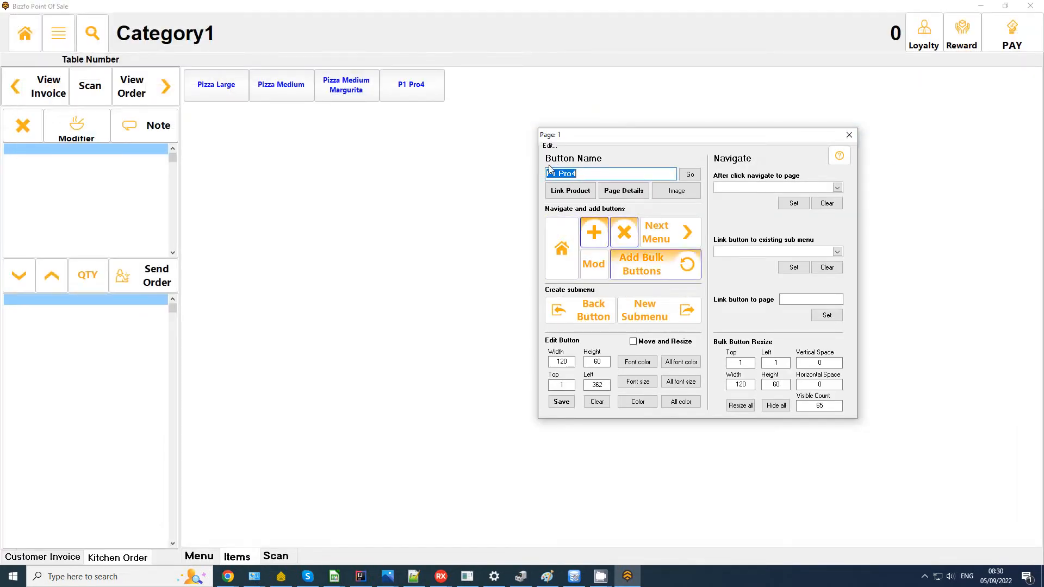
pyautogui.click(638, 401)
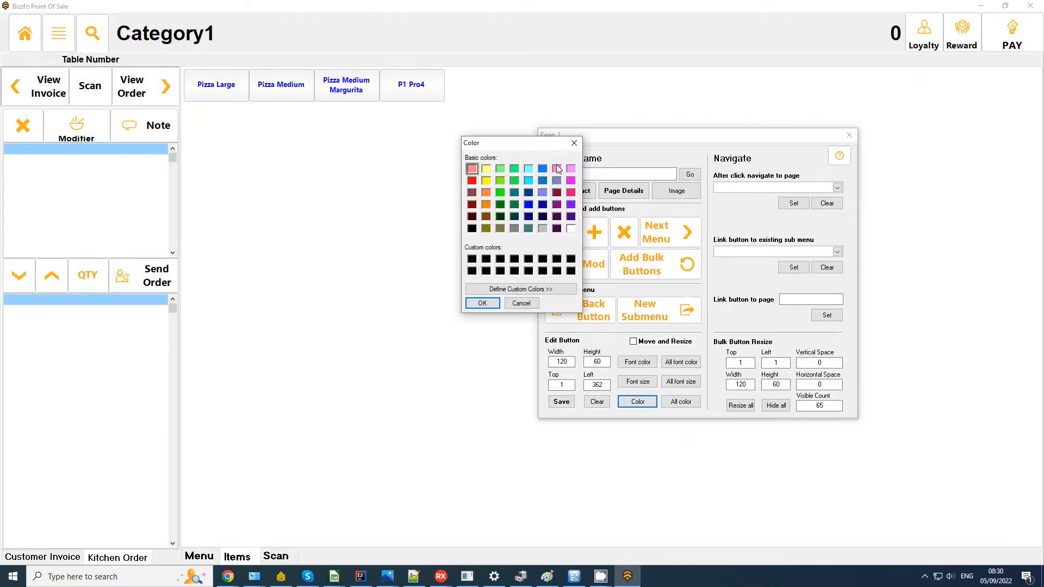
pyautogui.click(500, 180)
pyautogui.click(482, 303)
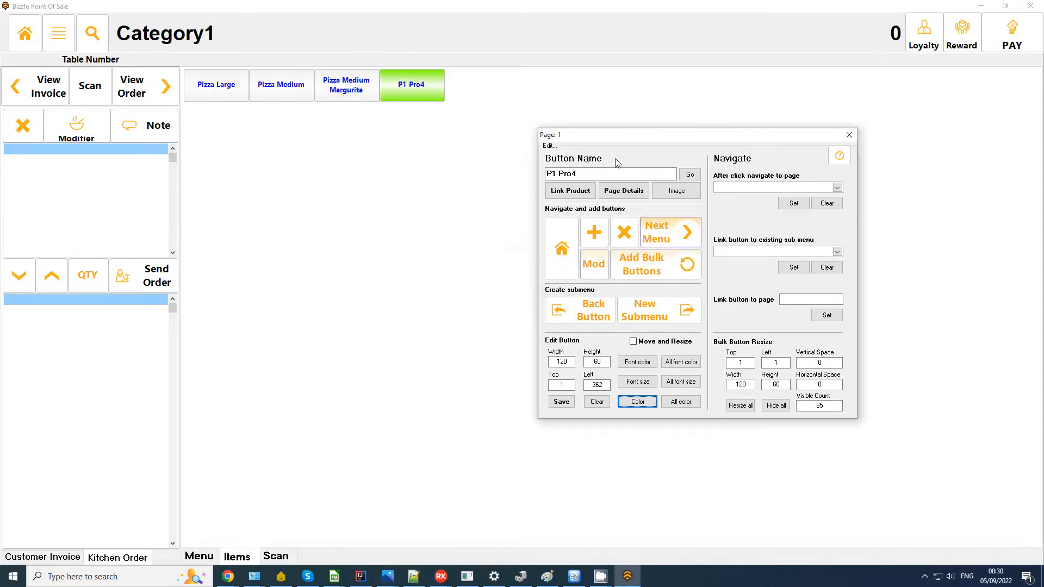
# Step: Re-lay out the buttons with top/left 20, spacings 10 and a visible count of 4
pyautogui.moveTo(747, 364); pyautogui.dragTo(598, 349)
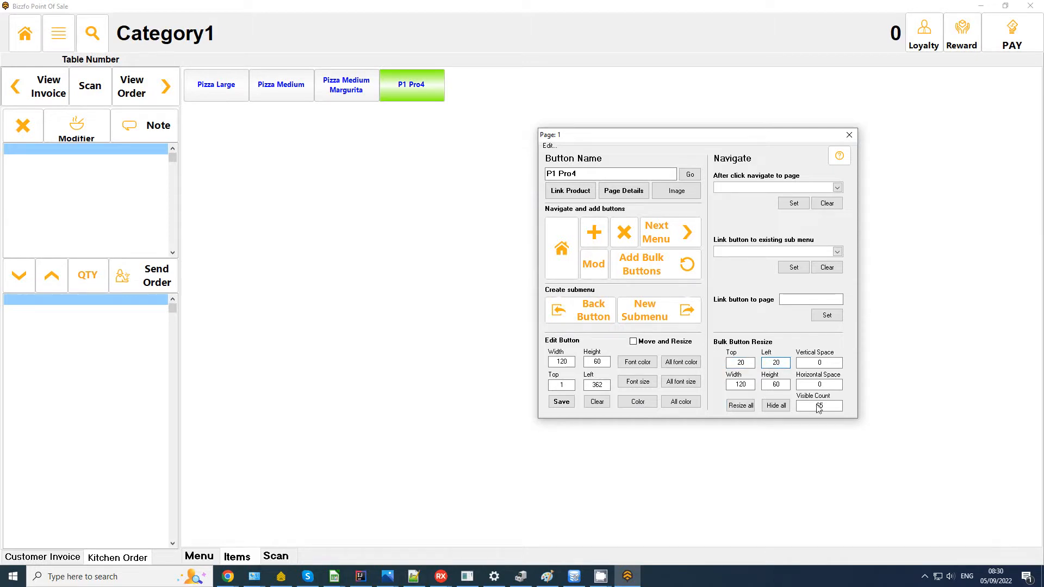
pyautogui.click(830, 364)
pyautogui.moveTo(831, 365); pyautogui.dragTo(669, 359)
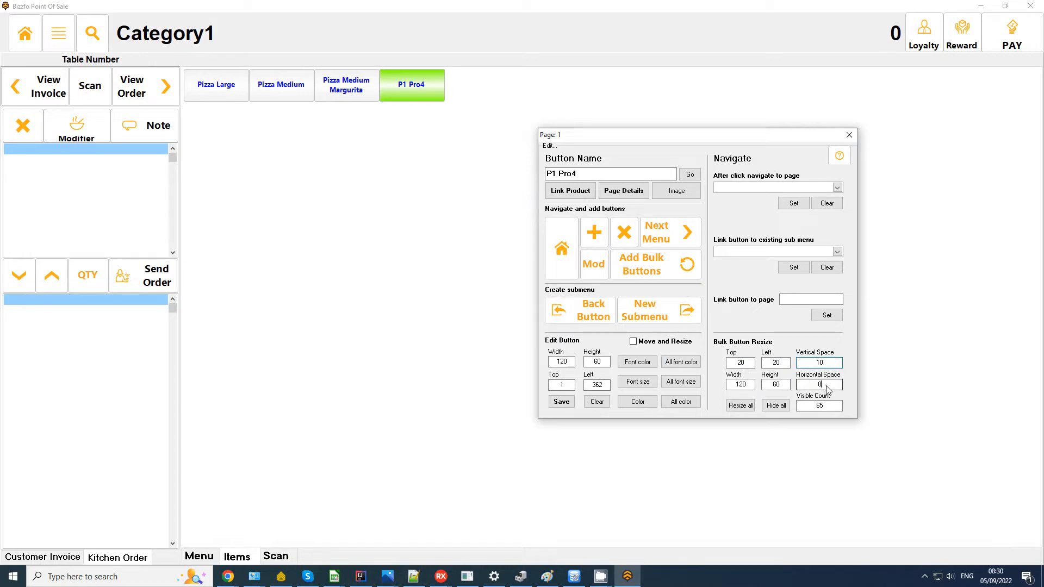
pyautogui.moveTo(827, 388); pyautogui.dragTo(719, 383)
pyautogui.click(740, 405)
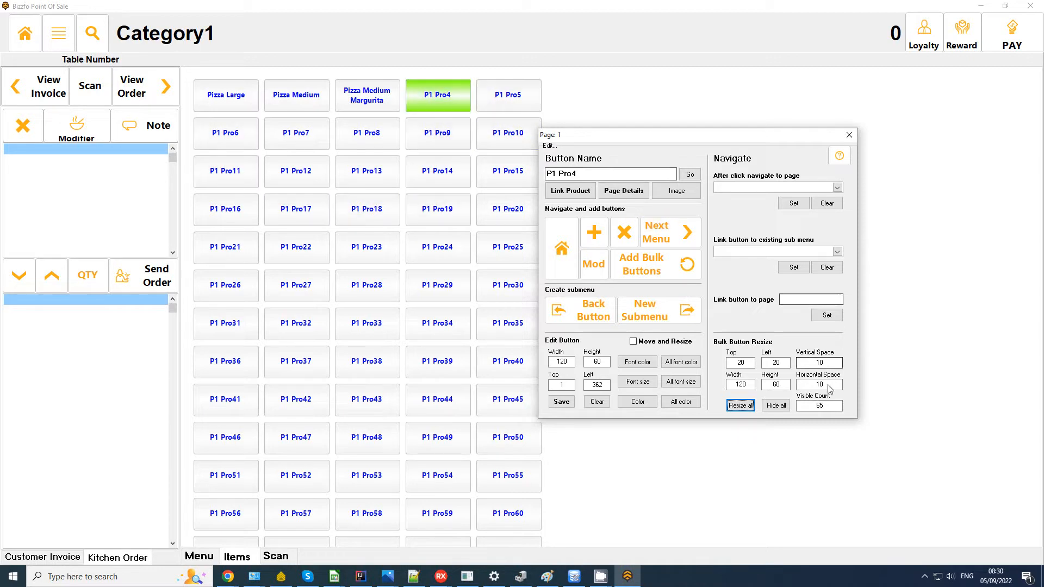
pyautogui.press('Tab')
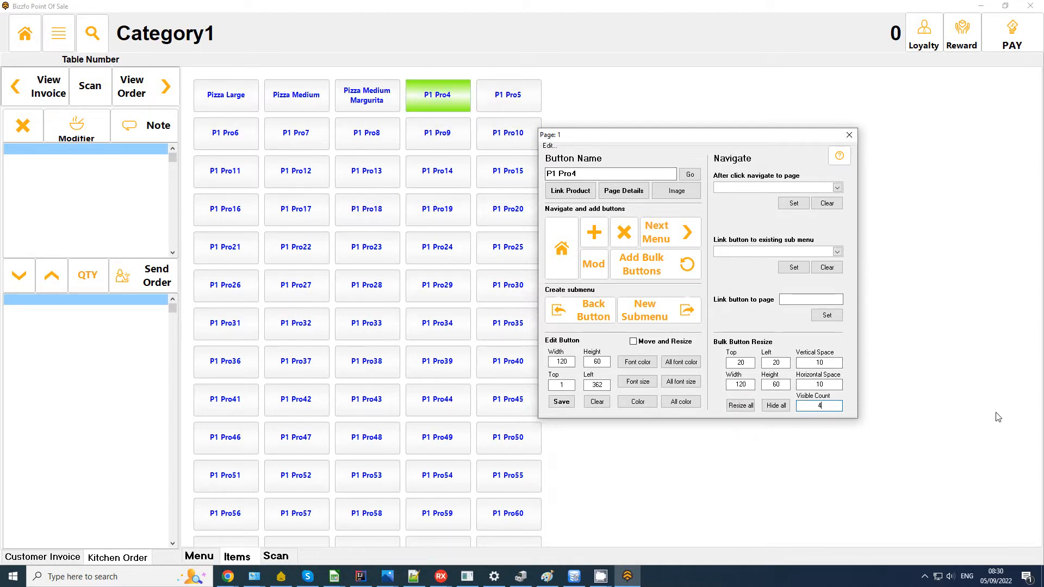
pyautogui.write('4')
pyautogui.click(741, 405)
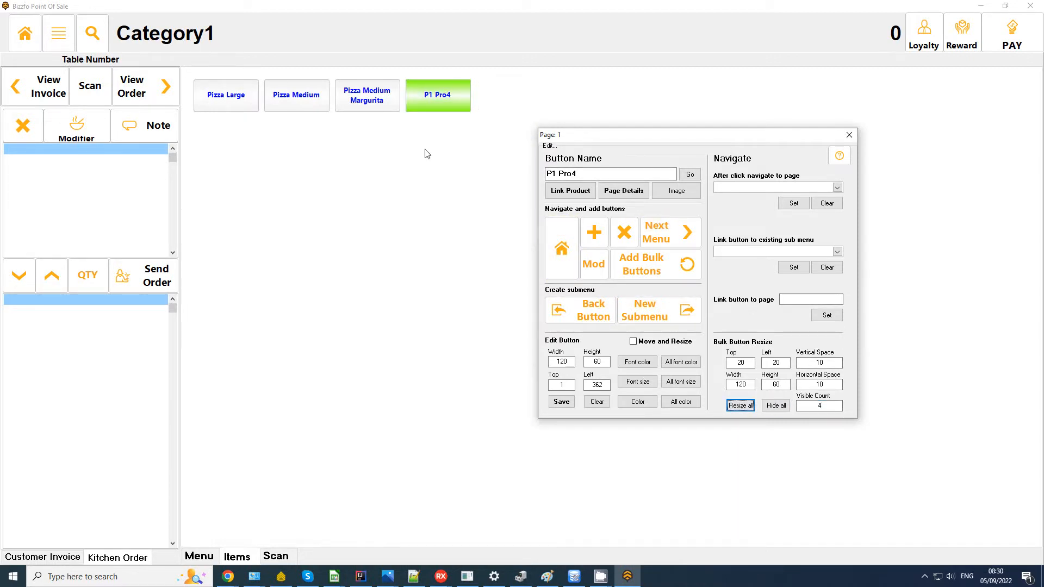
pyautogui.click(226, 97)
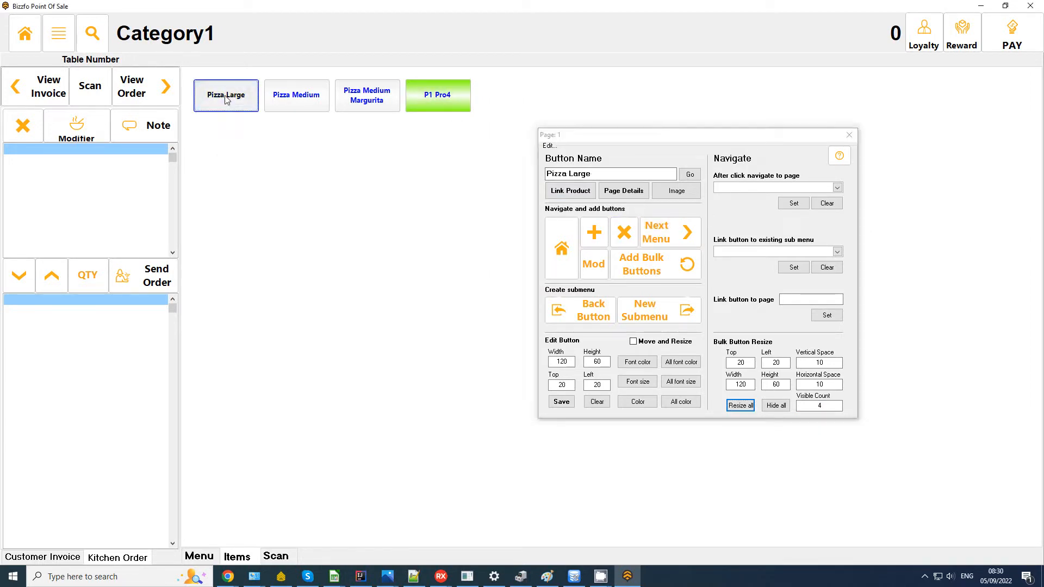
# Step: Make the green P1 Pro4 button a back button
pyautogui.moveTo(652, 134); pyautogui.dragTo(392, 144)
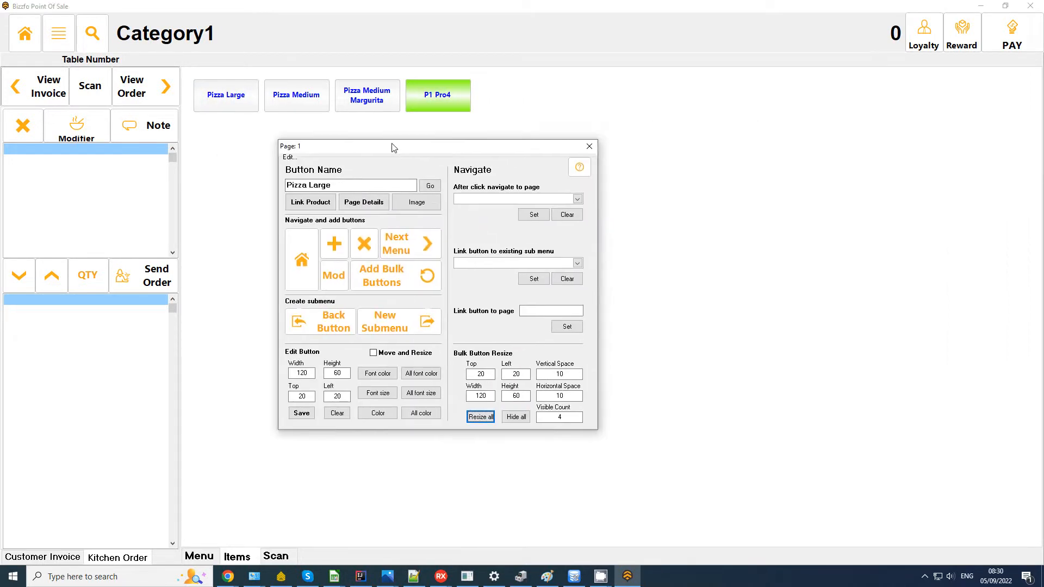
pyautogui.click(481, 198)
pyautogui.click(485, 200)
pyautogui.click(485, 200)
pyautogui.moveTo(479, 154); pyautogui.dragTo(808, 156)
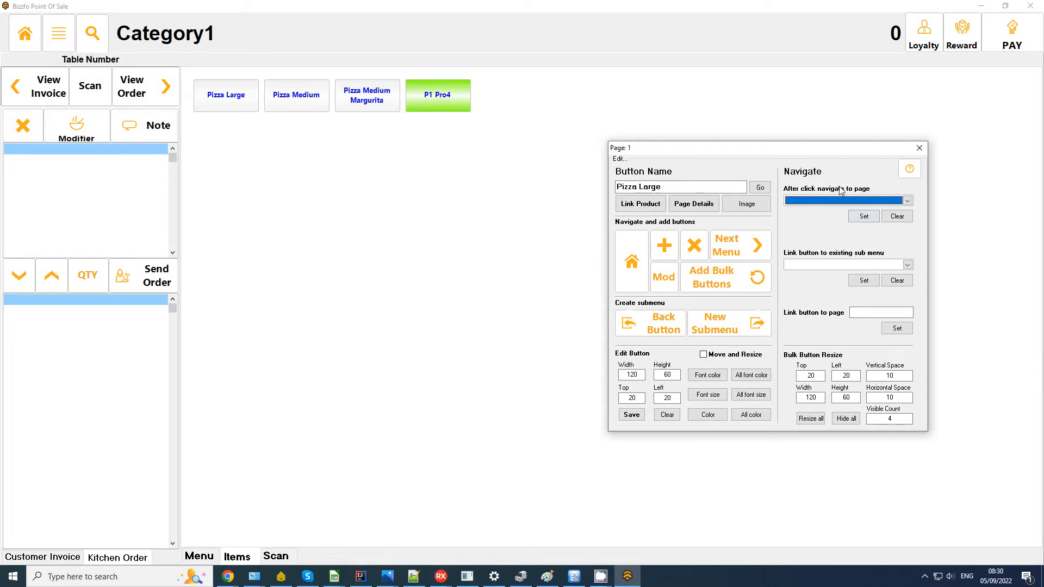
pyautogui.click(437, 95)
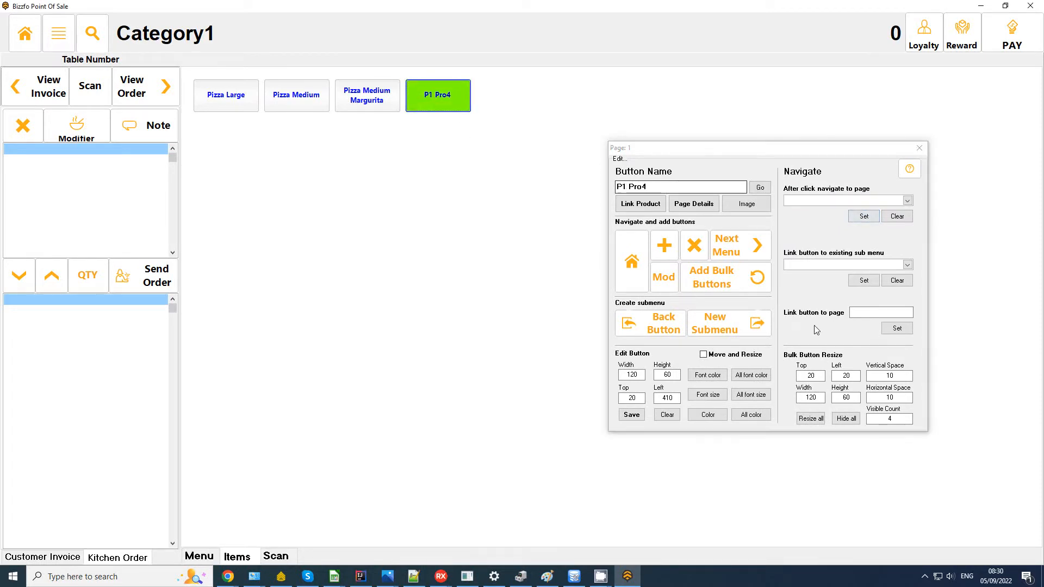
pyautogui.click(659, 320)
pyautogui.click(559, 303)
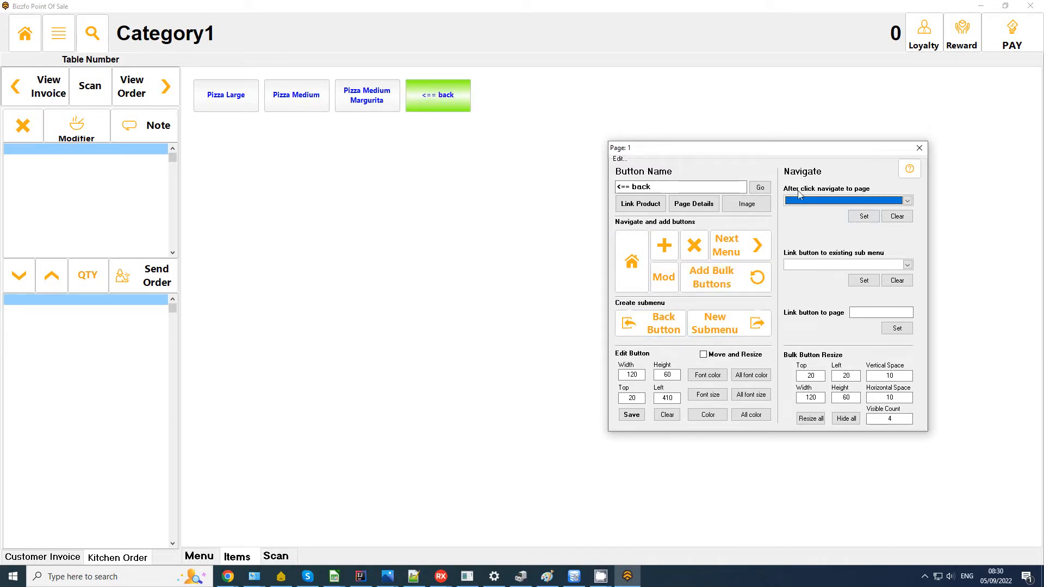
# Step: Add a Toppings Large button that opens a new submenu page
pyautogui.click(663, 245)
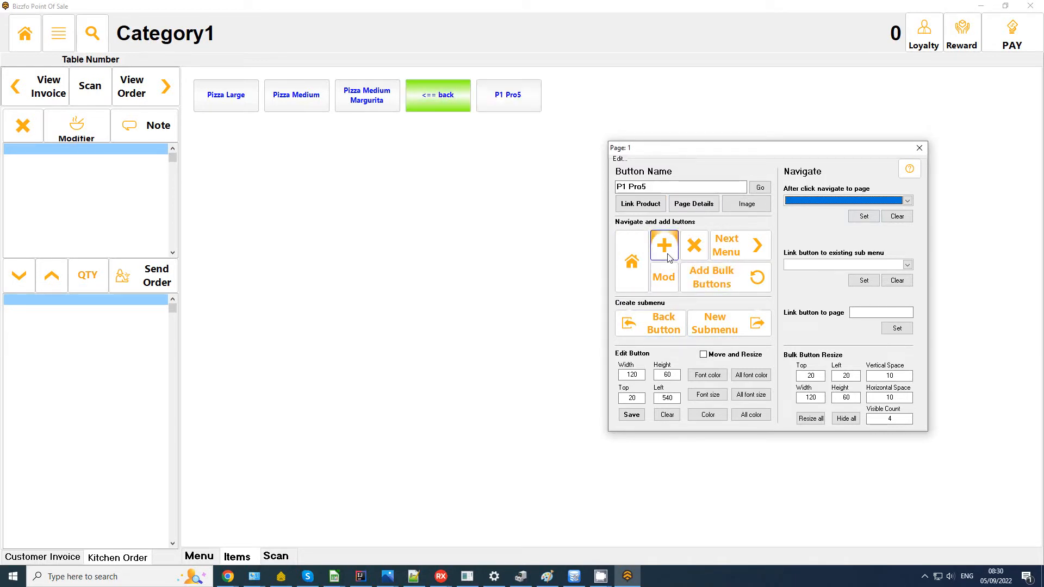
pyautogui.click(503, 102)
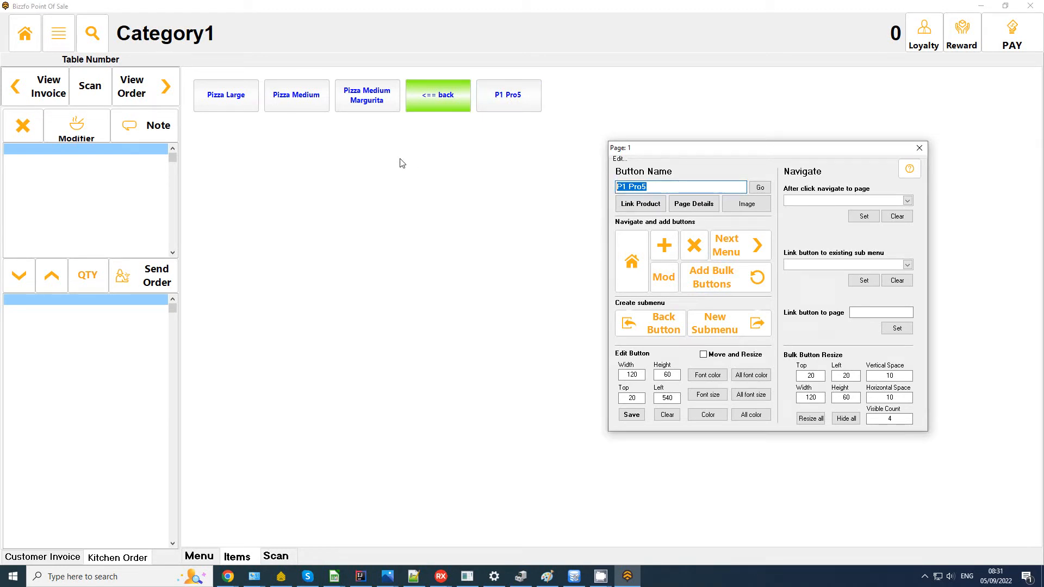
pyautogui.write('M')
pyautogui.press('Return')
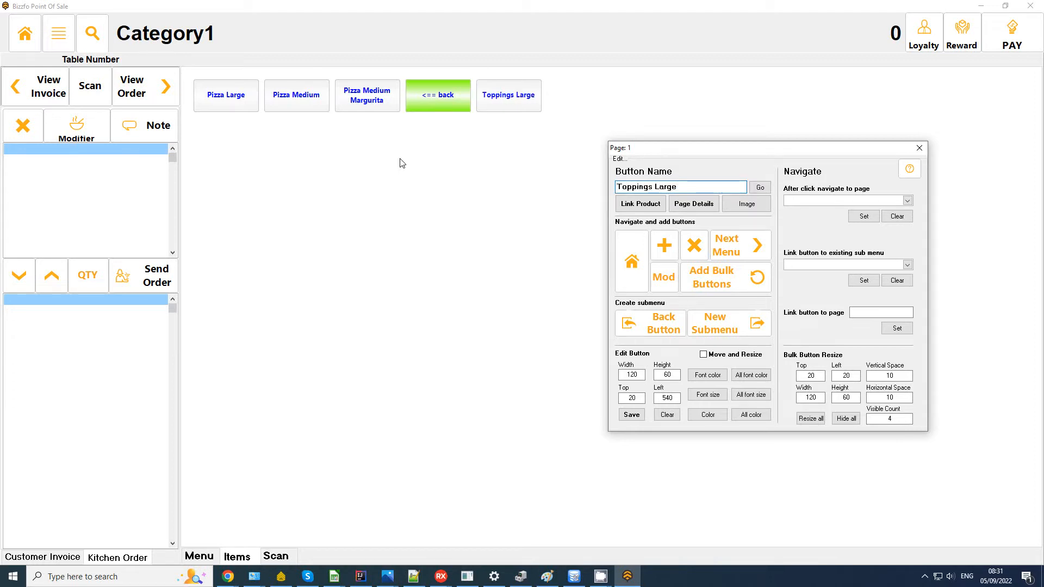
pyautogui.click(517, 104)
pyautogui.click(732, 240)
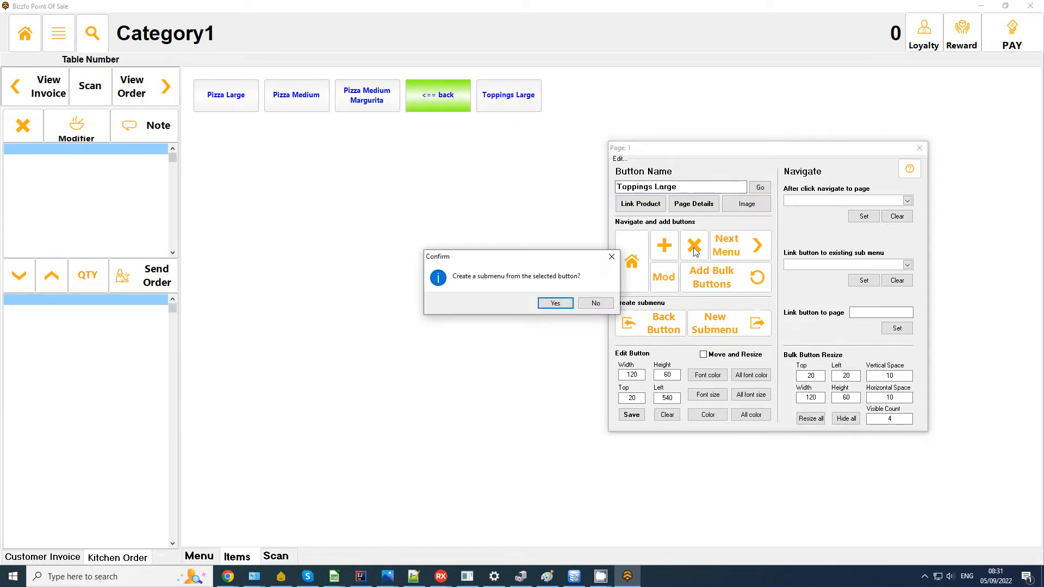
pyautogui.click(551, 304)
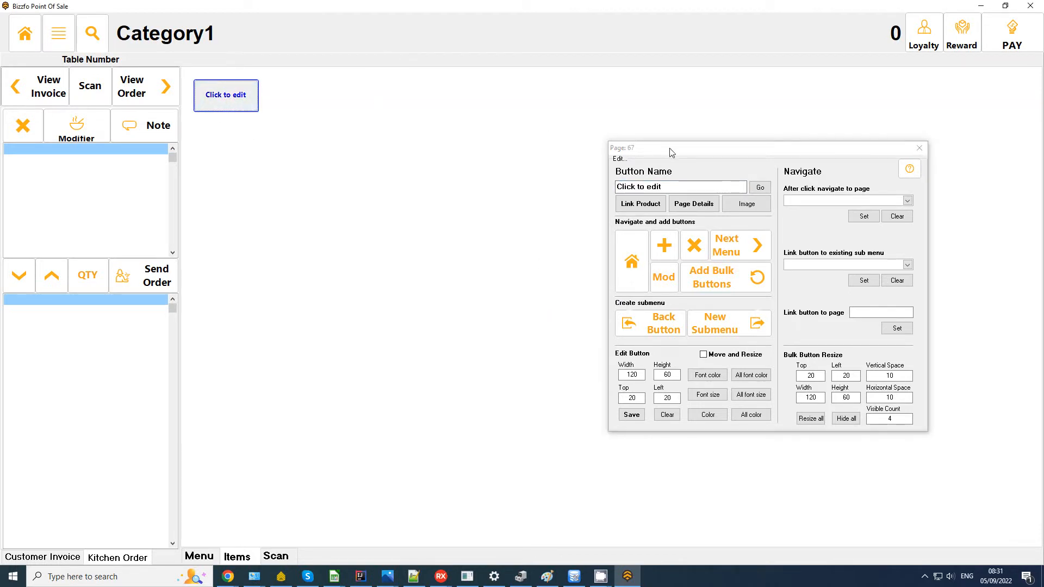
pyautogui.click(665, 279)
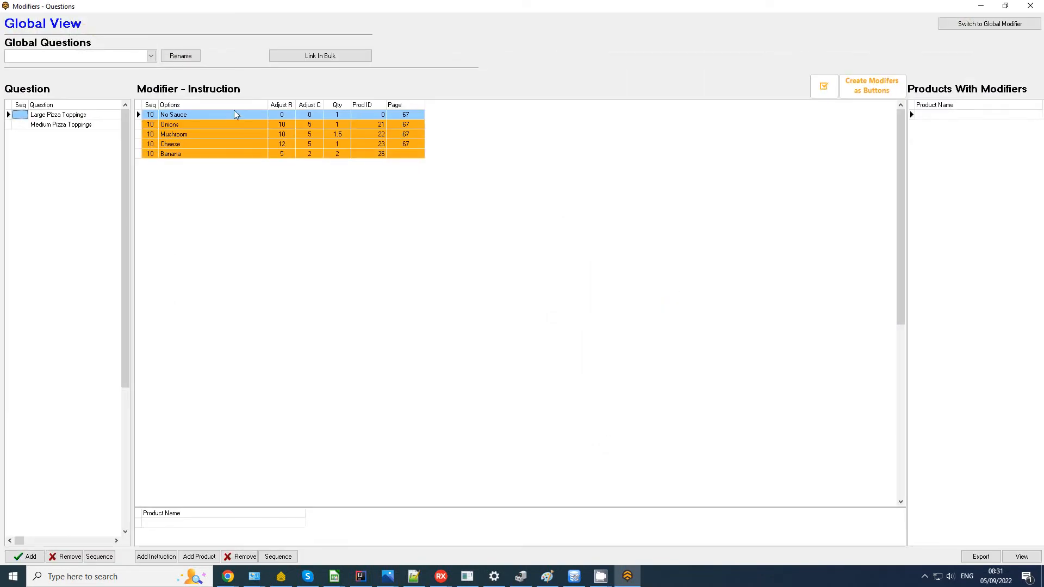
# Step: Create No Sauce, Onions, Mushroom, Cheese and Banana buttons from the Large Pizza Toppings question
pyautogui.click(55, 129)
pyautogui.click(45, 117)
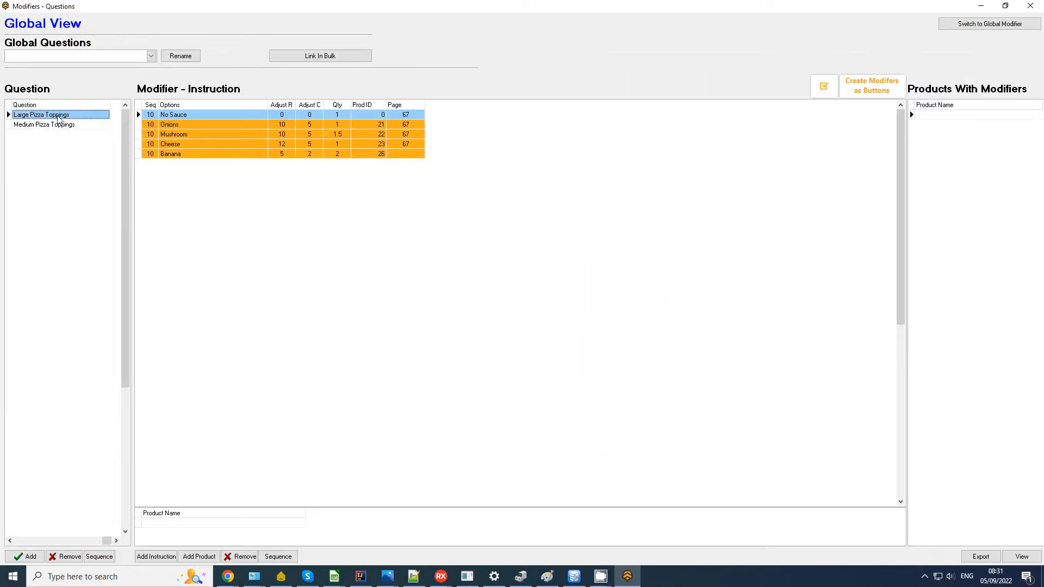
pyautogui.click(825, 89)
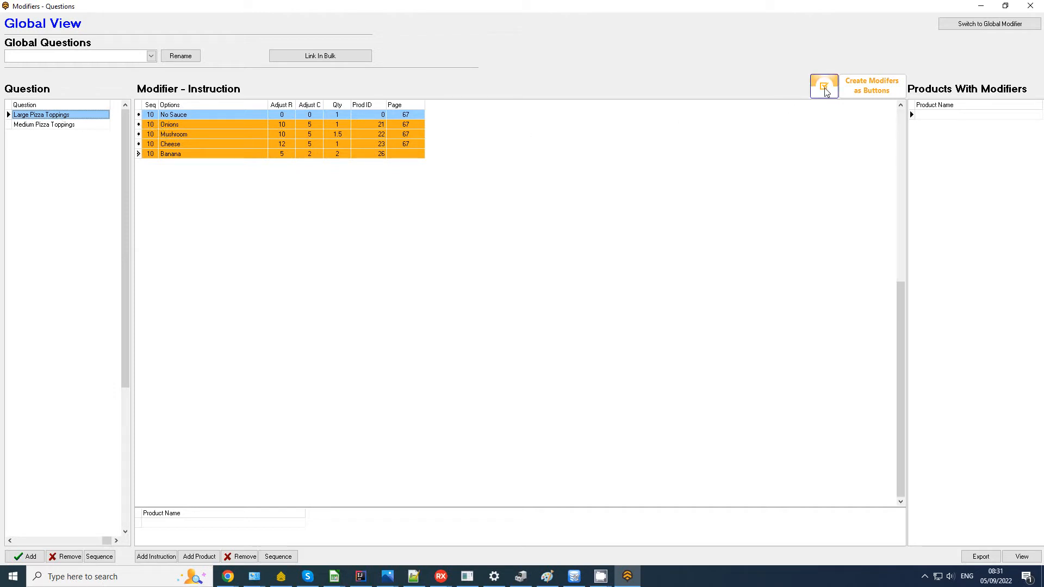
pyautogui.click(873, 92)
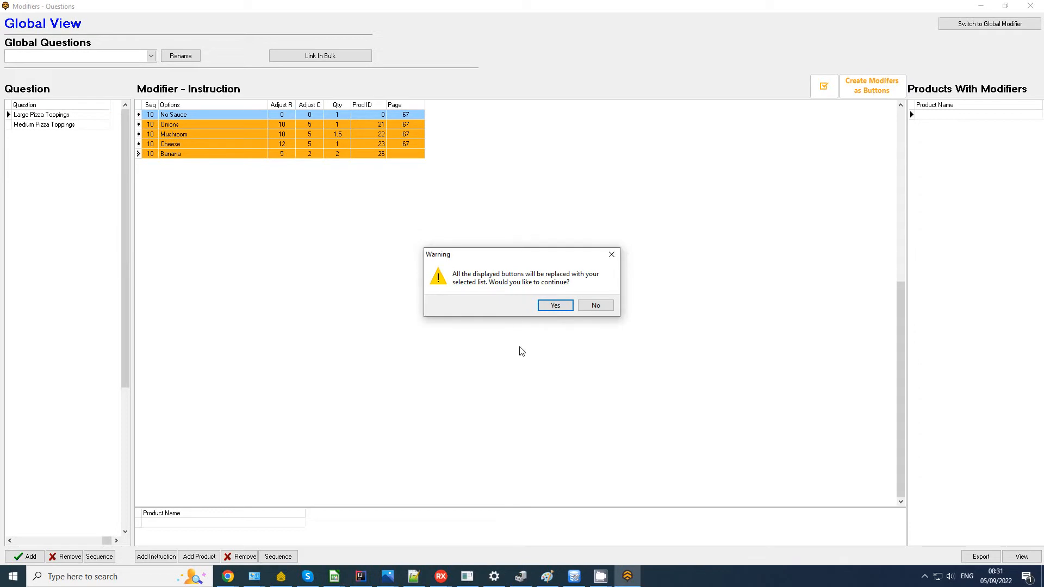
pyautogui.click(553, 310)
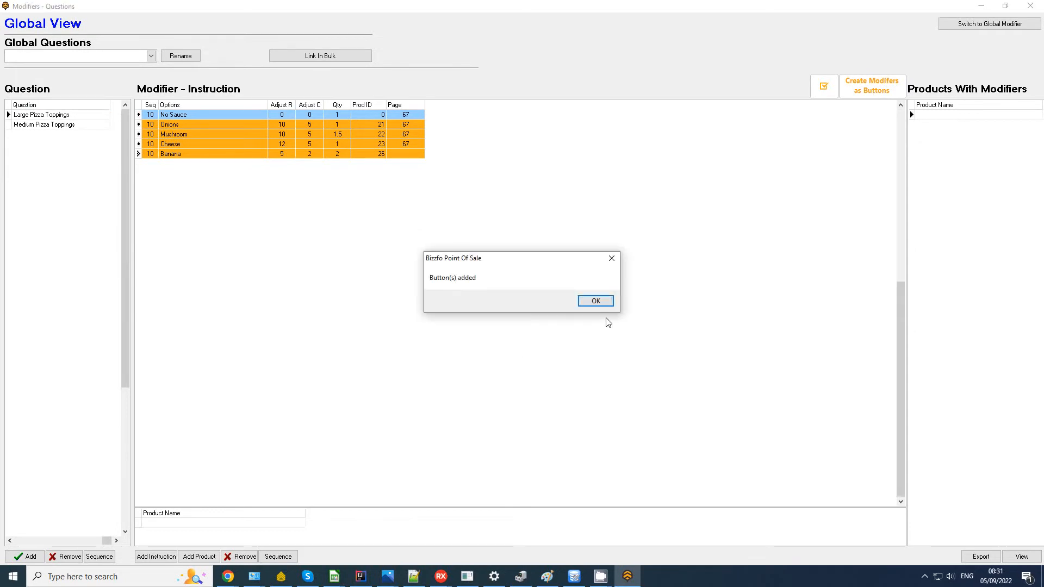
pyautogui.click(596, 303)
pyautogui.click(1019, 10)
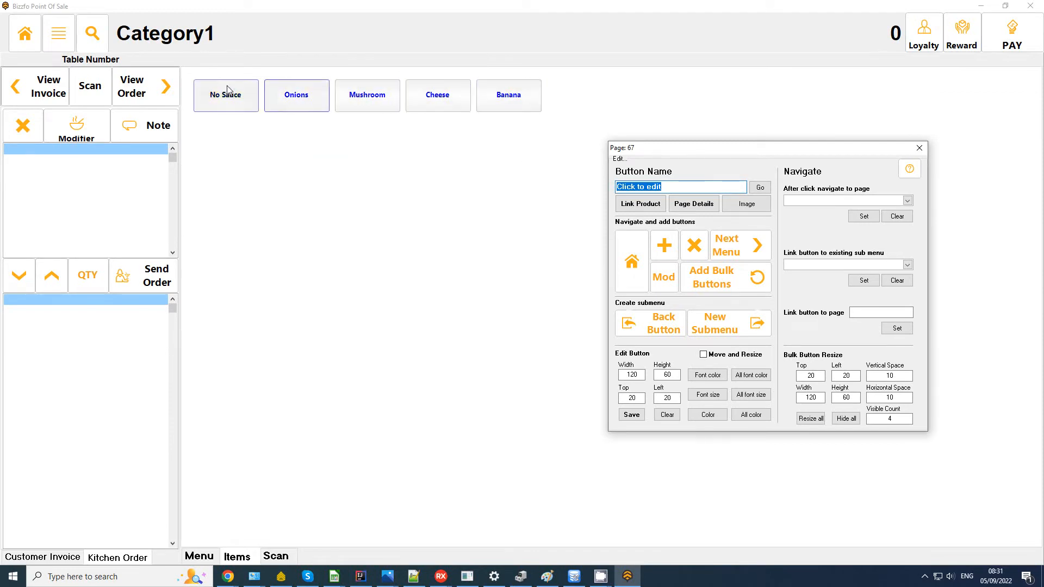
# Step: Add a yellow back button to the Toppings Large page, then return and select Toppings Large
pyautogui.click(664, 244)
pyautogui.click(660, 323)
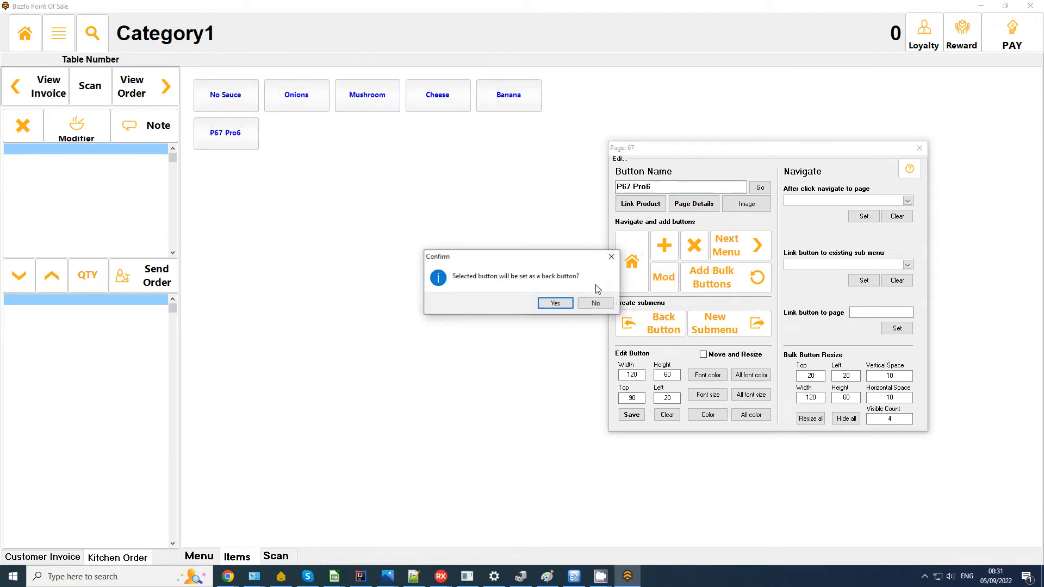
pyautogui.click(557, 302)
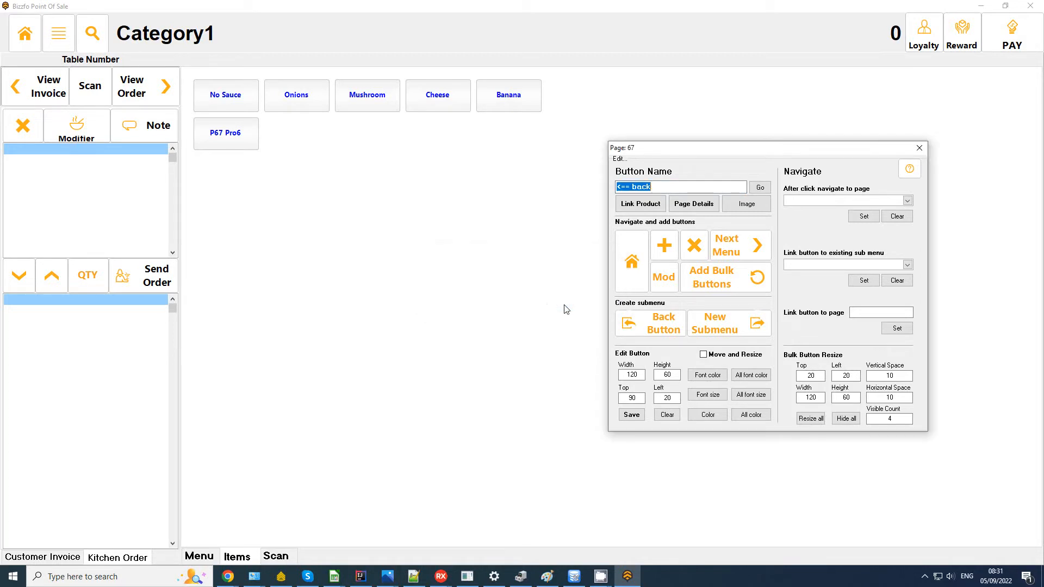
pyautogui.click(725, 414)
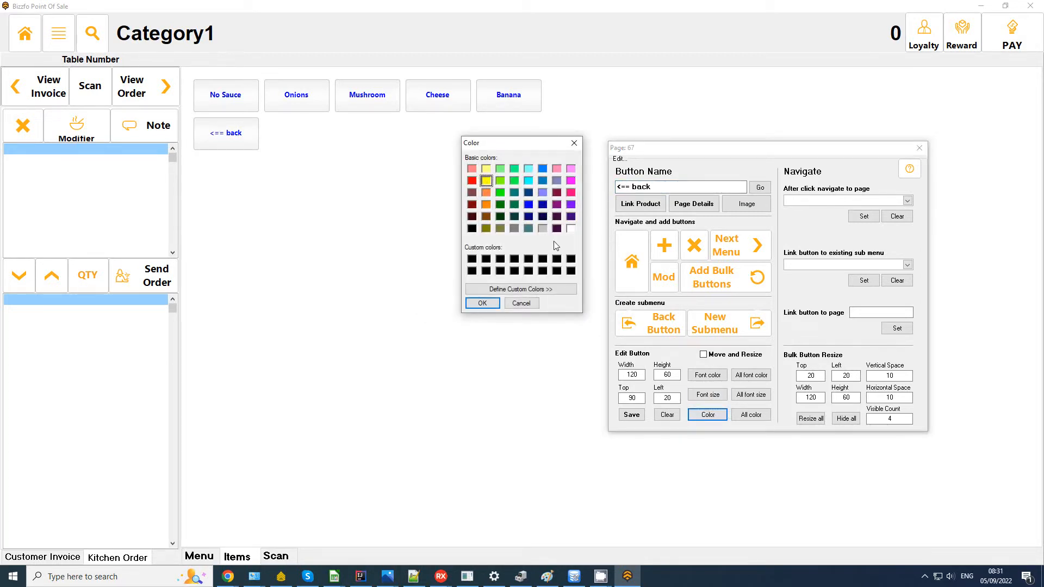
pyautogui.click(488, 306)
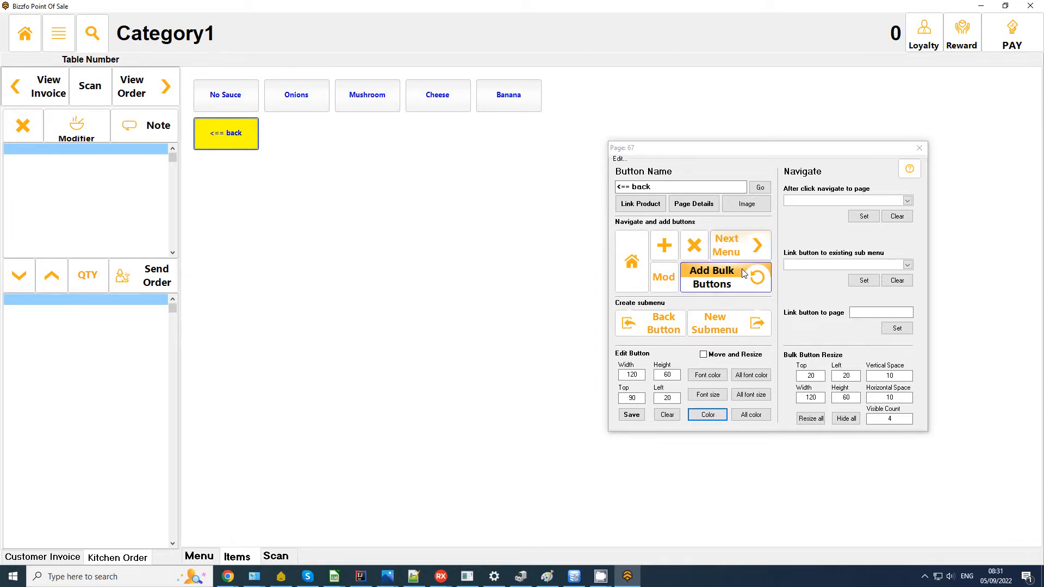
pyautogui.click(739, 248)
pyautogui.click(521, 101)
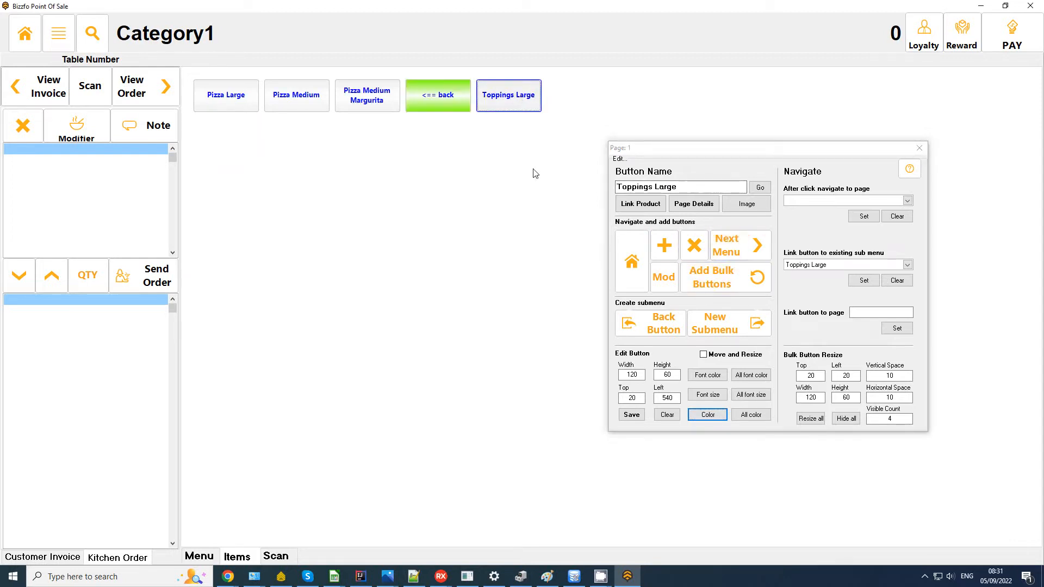
# Step: Add a 'Toppings Medium' button to the pizza page and make it a new submenu page
pyautogui.click(661, 253)
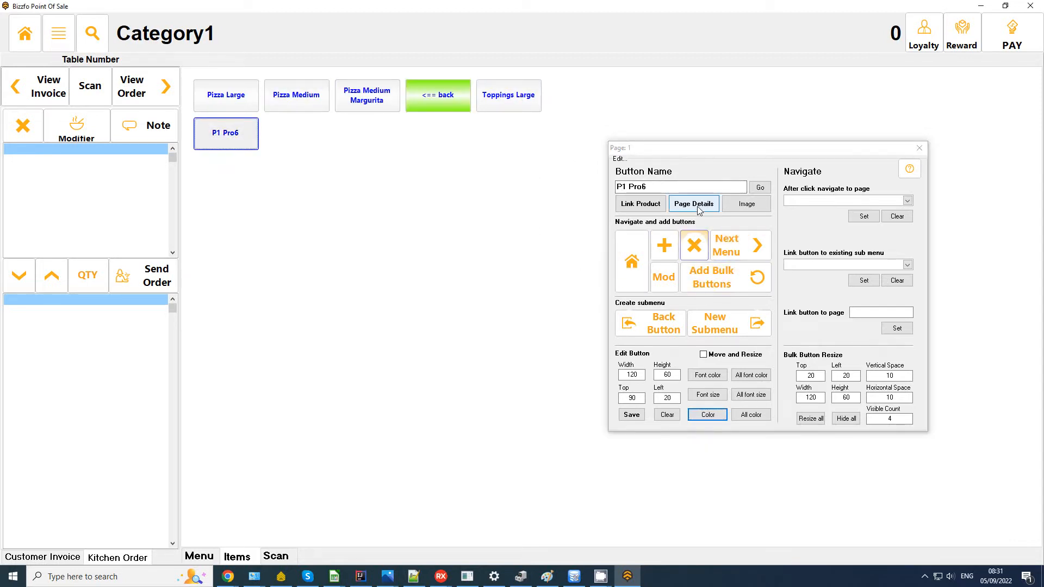
pyautogui.write('Toppings')
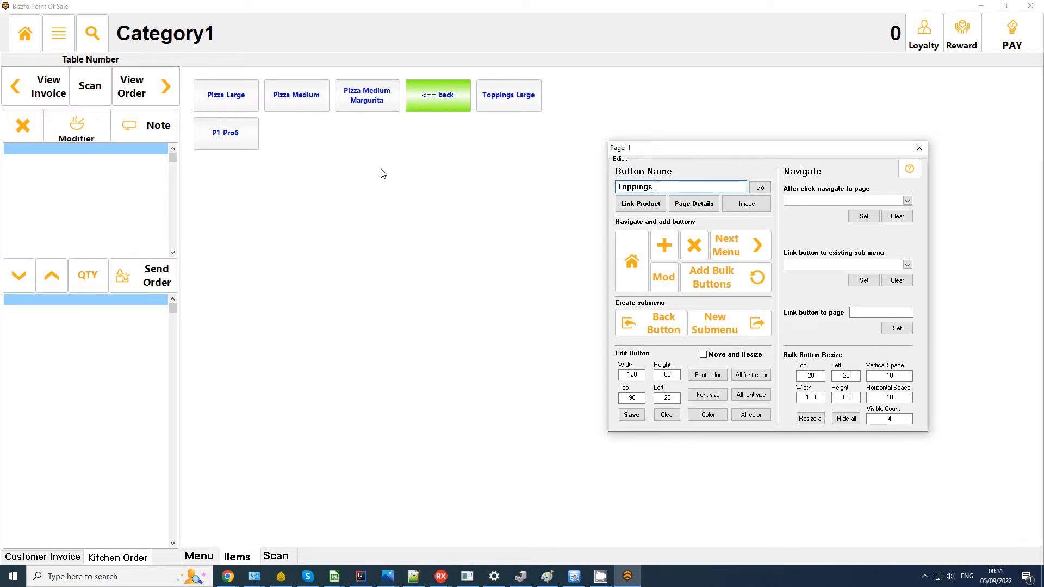
pyautogui.write(' Medium')
pyautogui.press('Return')
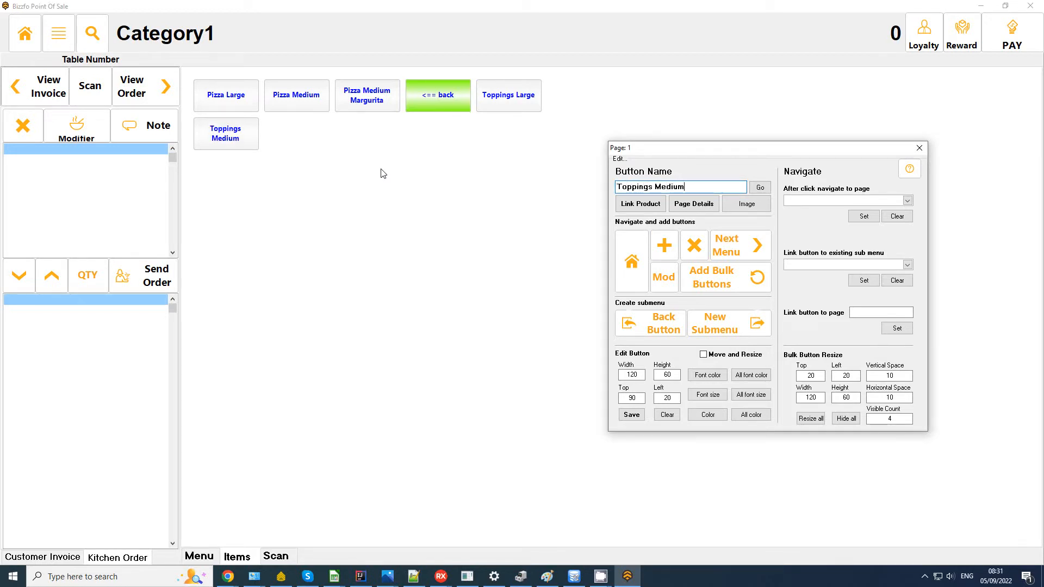
pyautogui.click(206, 137)
pyautogui.click(755, 247)
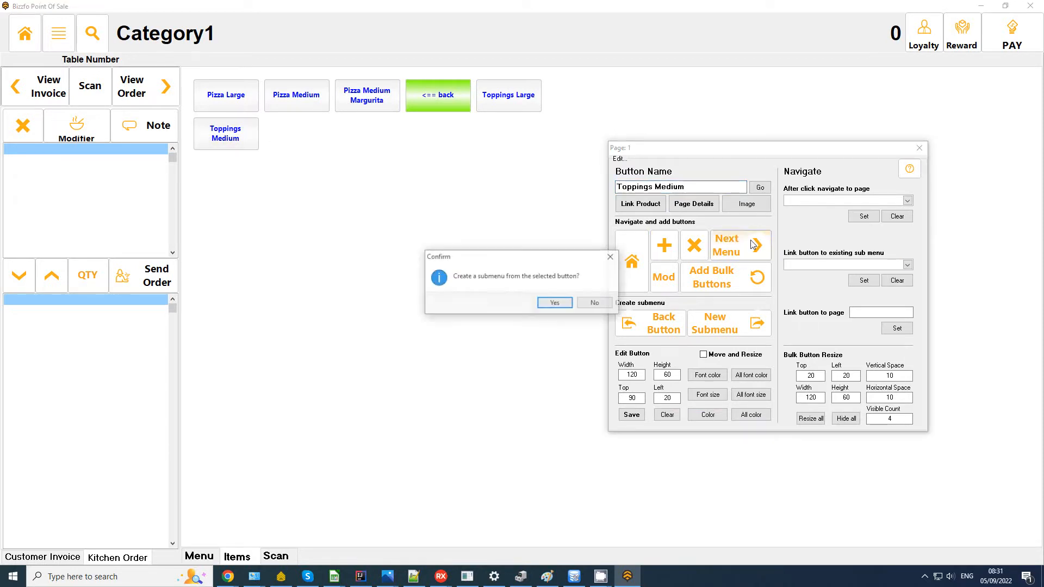
pyautogui.click(556, 303)
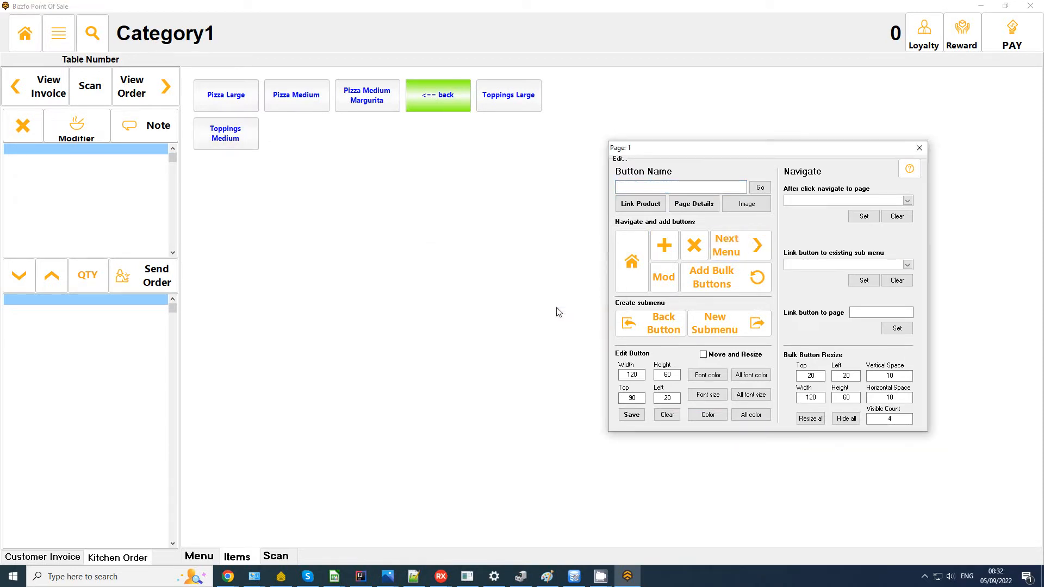
# Step: Create No Sauce, Onions, Mushroom, Cheese and Banana buttons from the Medium Pizza Toppings modifiers
pyautogui.click(663, 279)
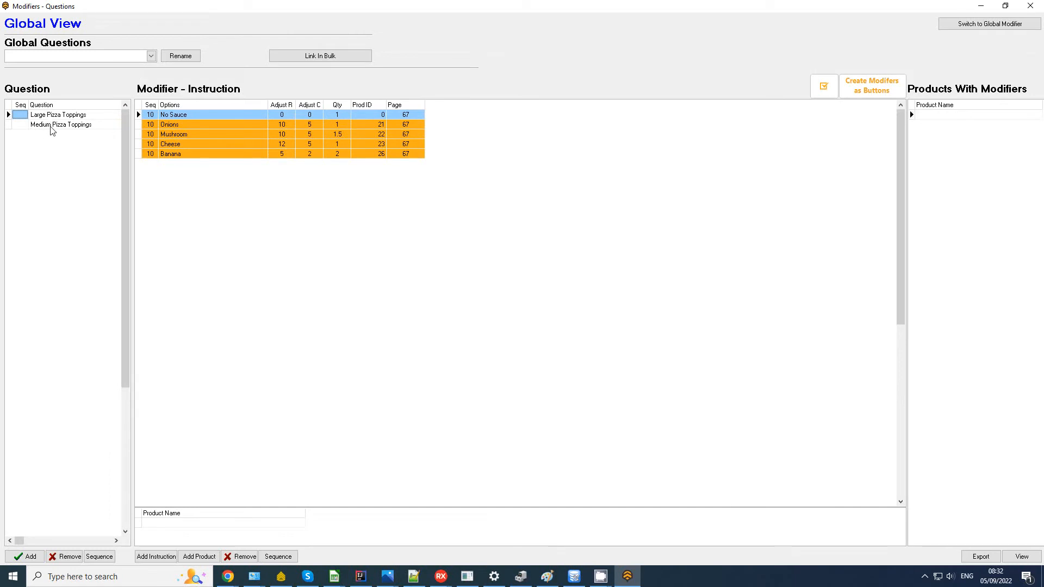
pyautogui.click(51, 127)
pyautogui.click(872, 85)
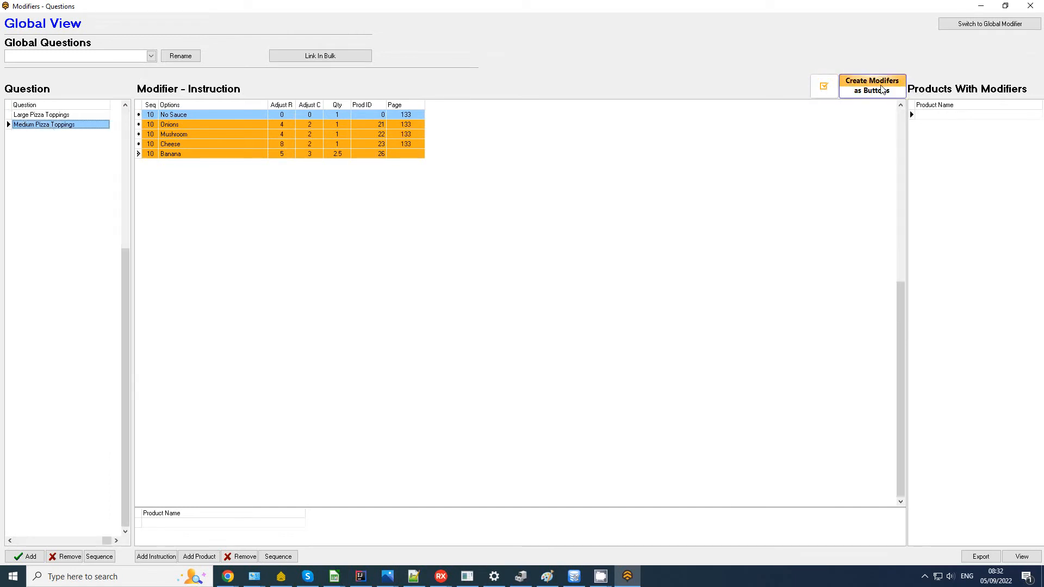
pyautogui.click(555, 305)
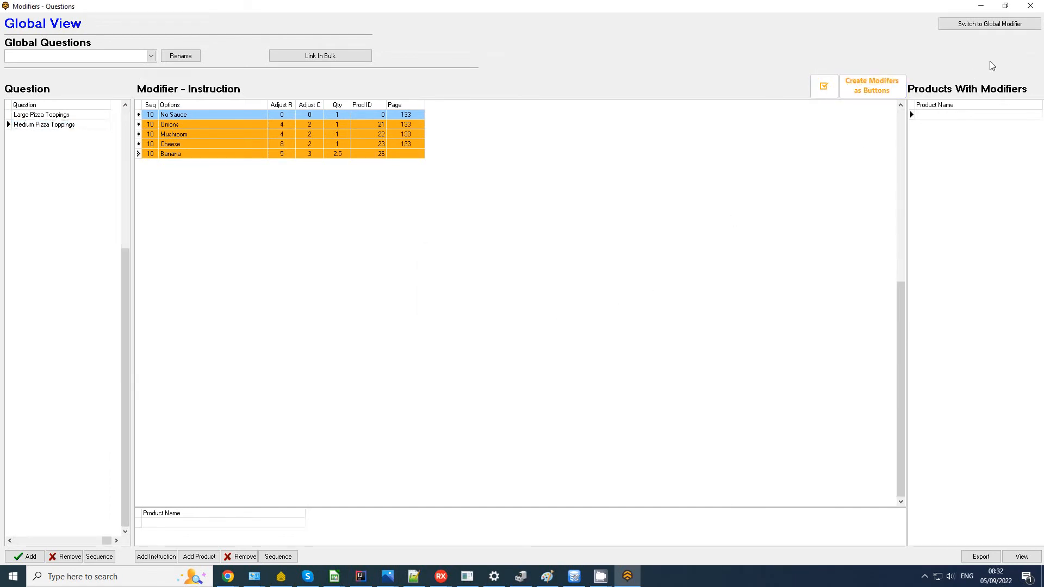
pyautogui.click(596, 301)
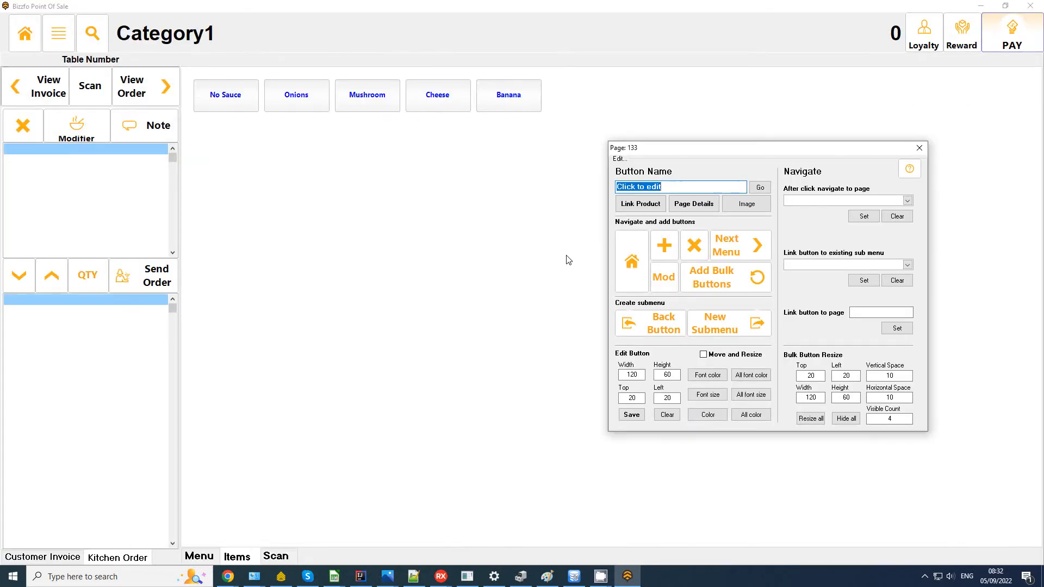
# Step: Add a red back button to the Toppings Medium page and return to the pizza page
pyautogui.click(664, 246)
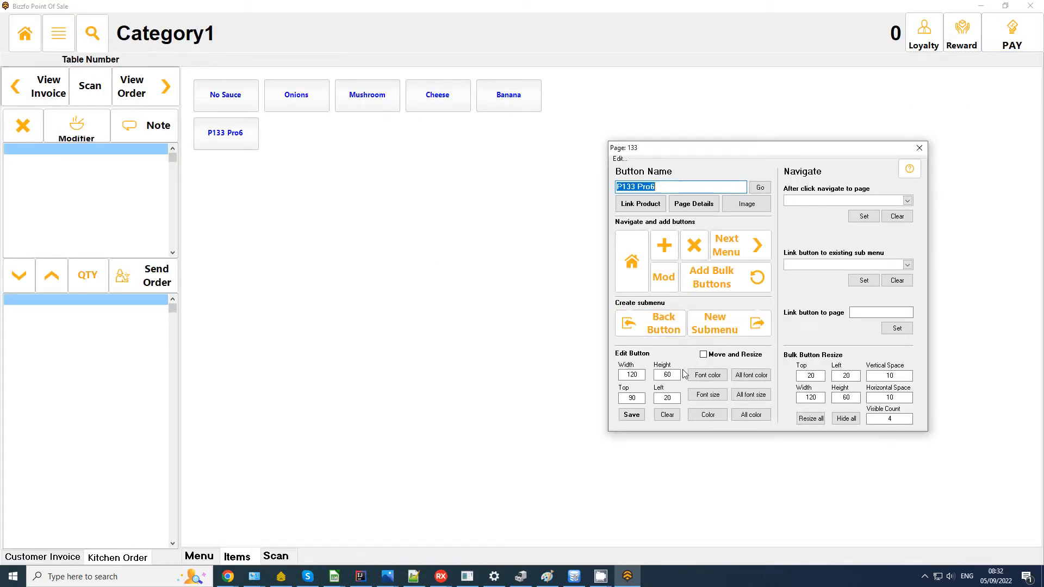
pyautogui.click(661, 324)
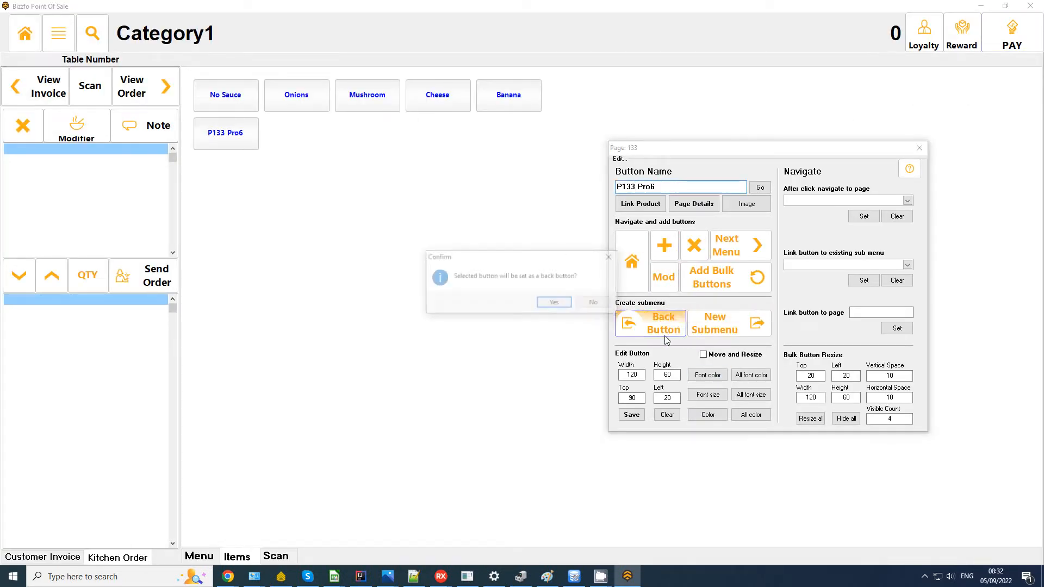
pyautogui.click(551, 302)
pyautogui.click(718, 416)
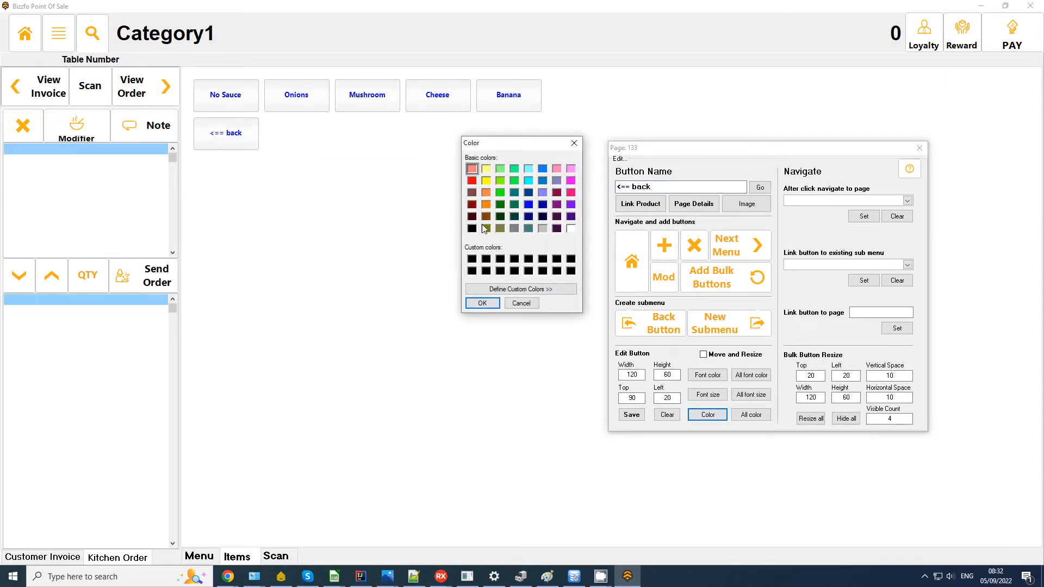
pyautogui.click(498, 303)
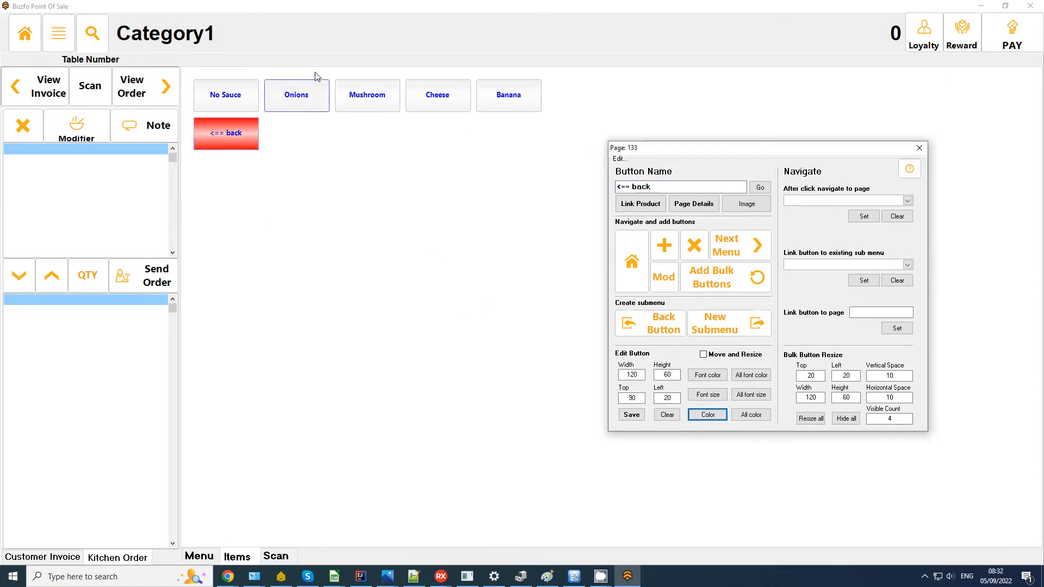
pyautogui.click(241, 135)
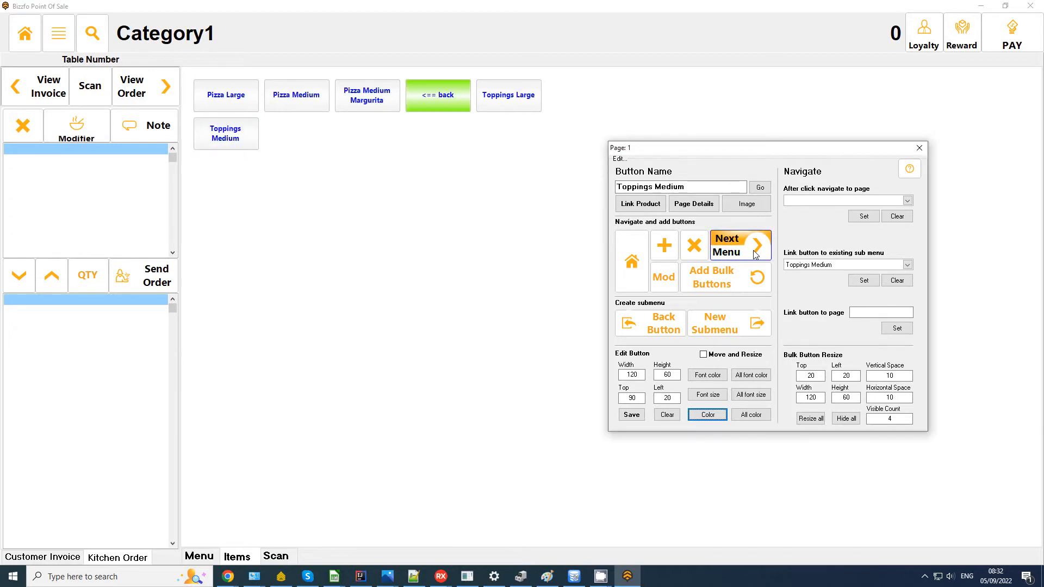
# Step: Delete the Toppings Medium and Toppings Large buttons from the pizza page
pyautogui.click(248, 145)
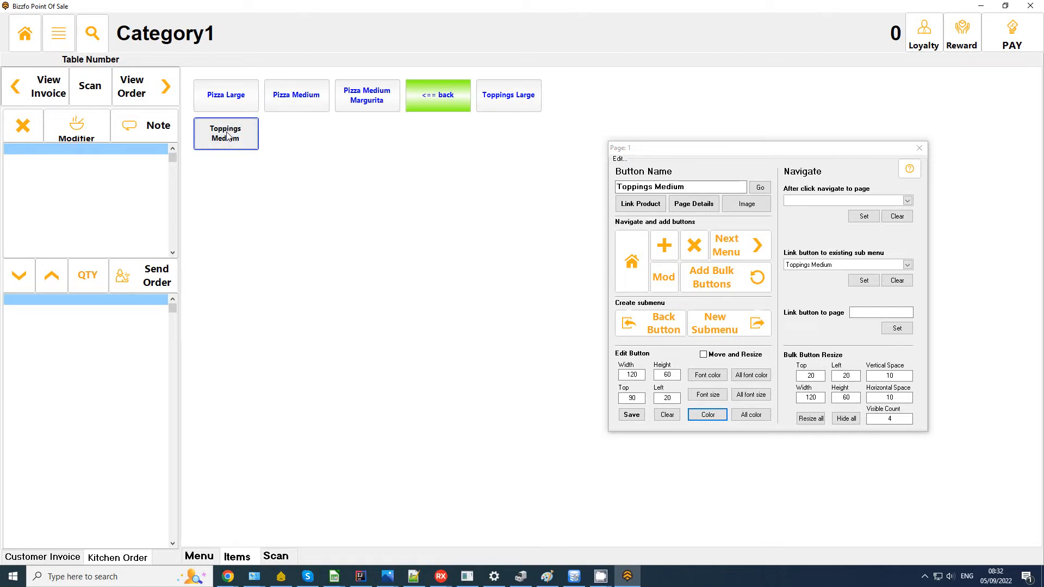
pyautogui.click(694, 245)
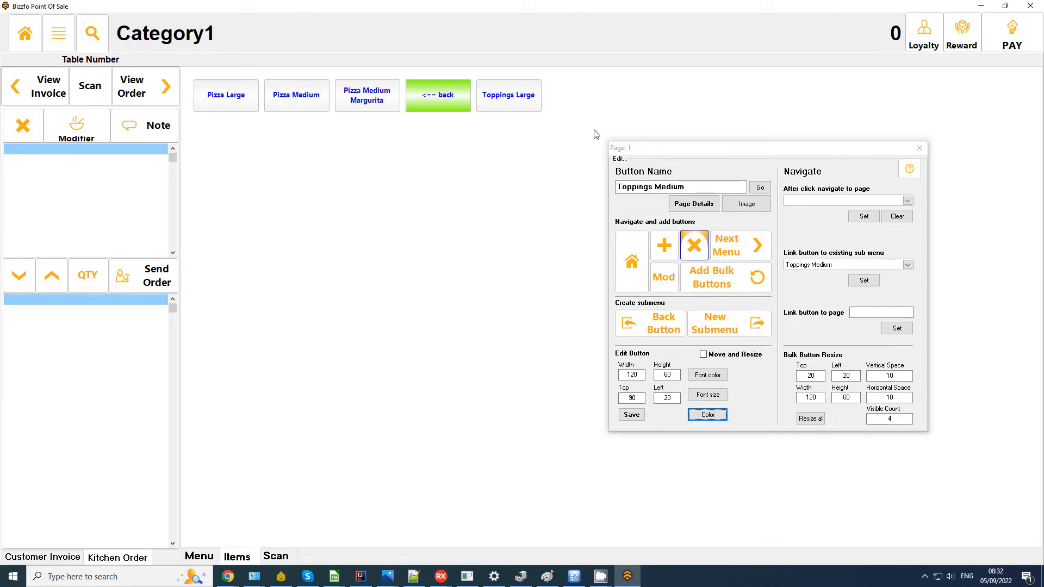
pyautogui.click(700, 247)
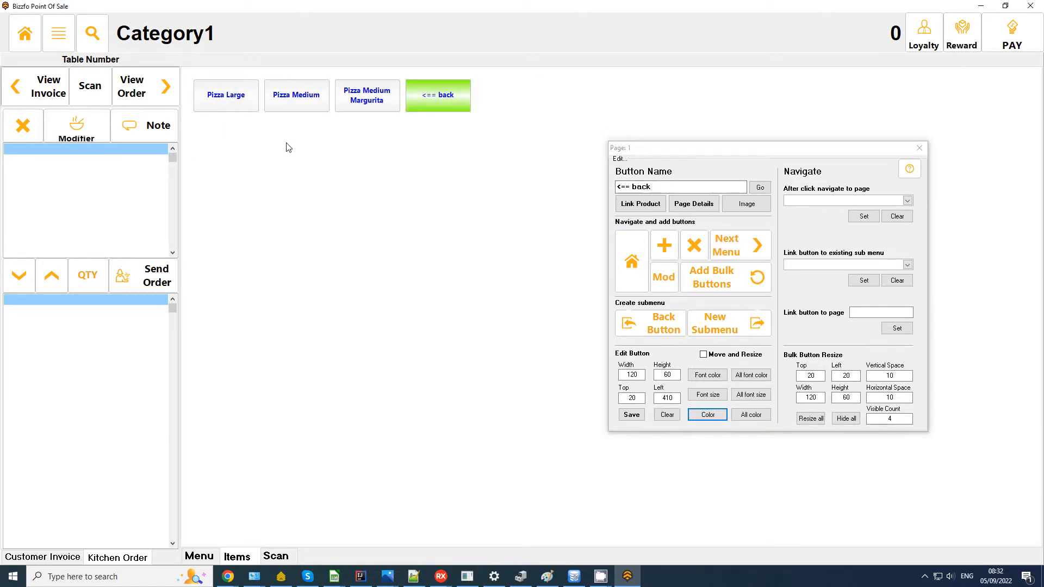
pyautogui.click(226, 102)
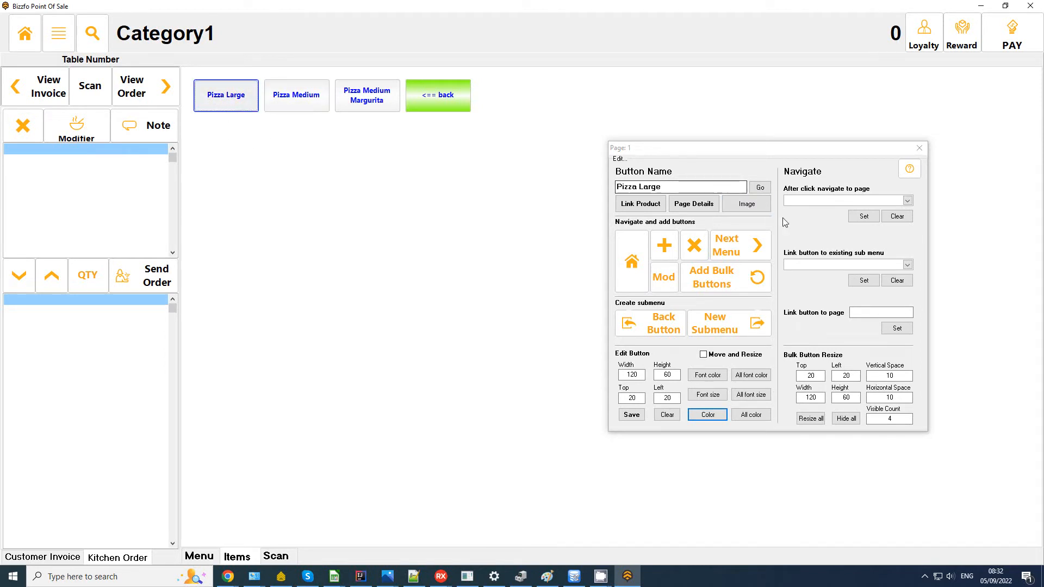
# Step: Set Pizza Large to navigate to the Toppings Large page after a click
pyautogui.click(806, 201)
pyautogui.click(848, 211)
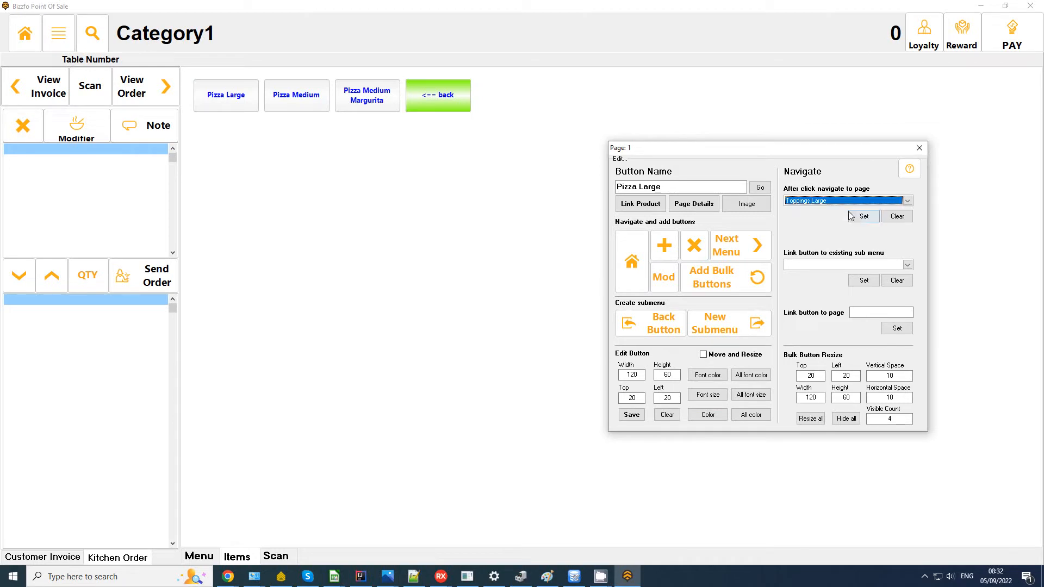
pyautogui.click(864, 216)
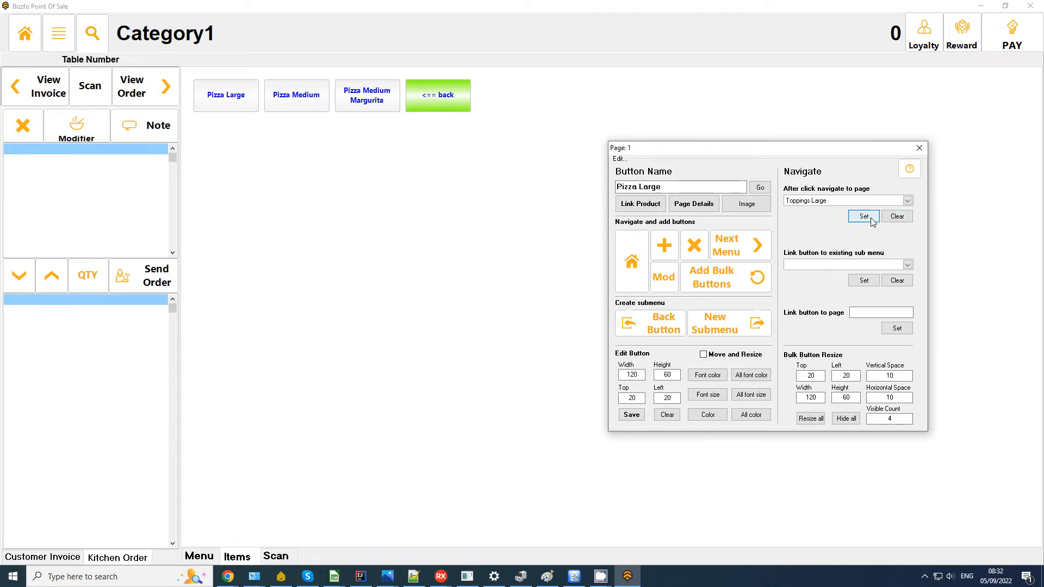
# Step: Set Pizza Medium and Pizza Medium Margurita to navigate to the Toppings Medium page
pyautogui.click(293, 106)
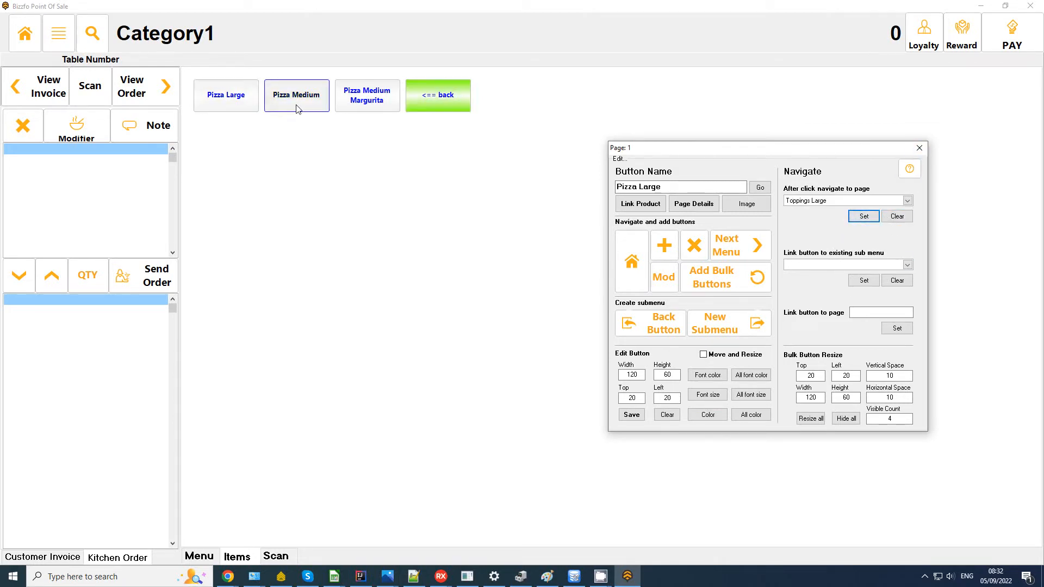
pyautogui.click(852, 201)
pyautogui.click(843, 217)
pyautogui.click(864, 216)
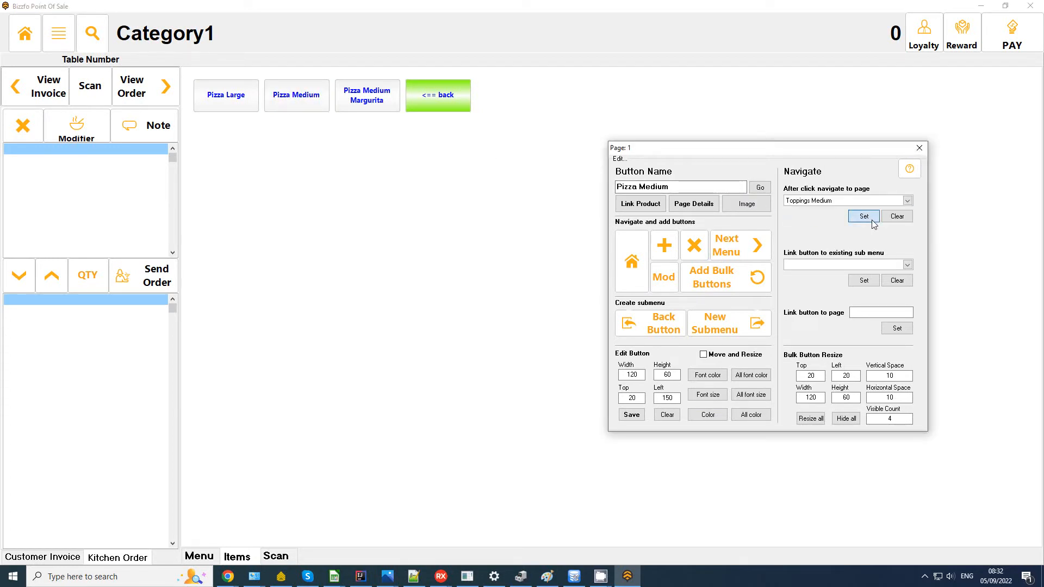
pyautogui.click(342, 107)
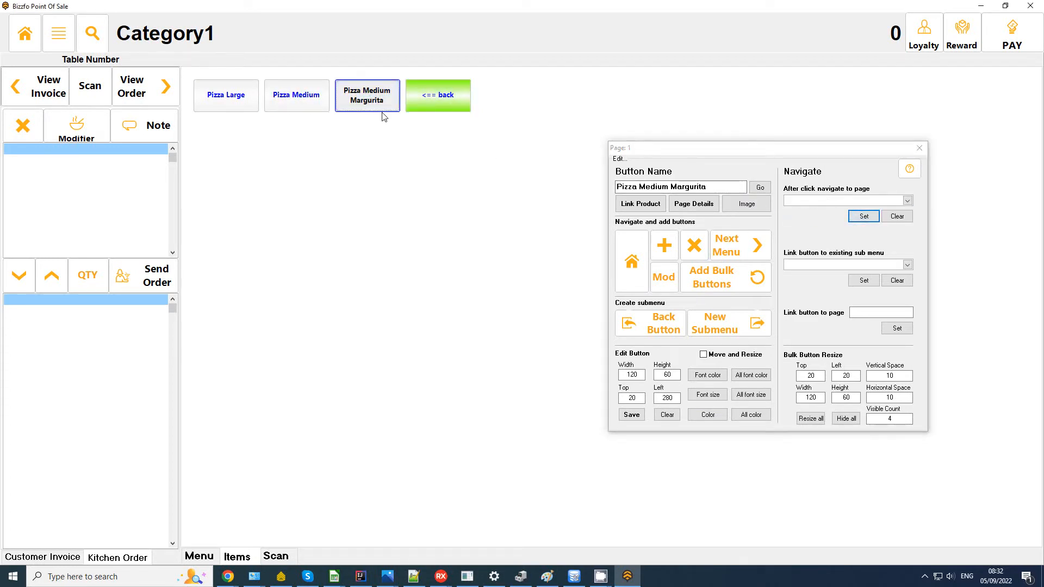
pyautogui.click(819, 202)
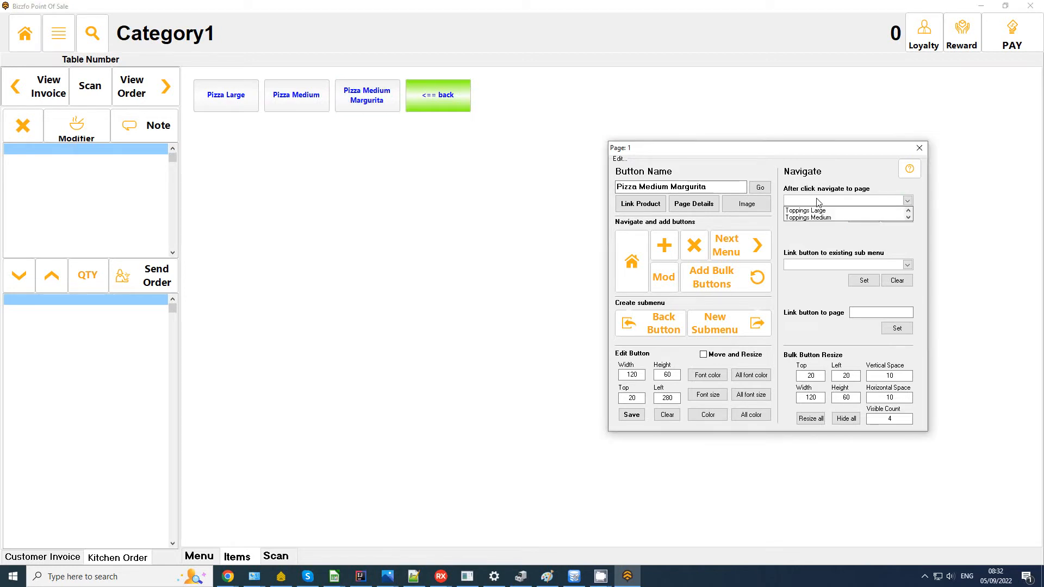
pyautogui.click(848, 217)
pyautogui.click(864, 216)
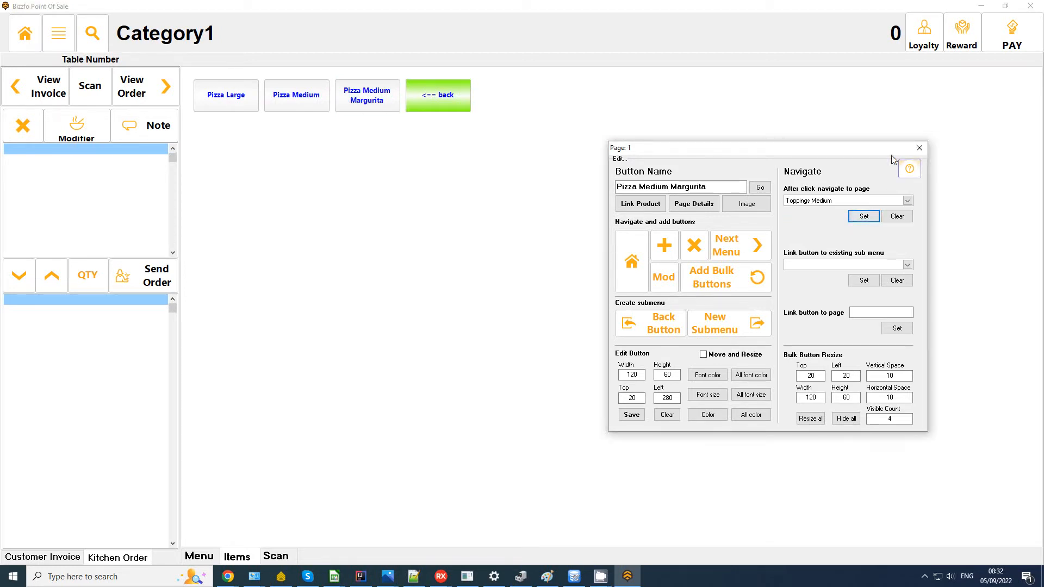
pyautogui.click(218, 86)
pyautogui.moveTo(723, 145); pyautogui.dragTo(322, 133)
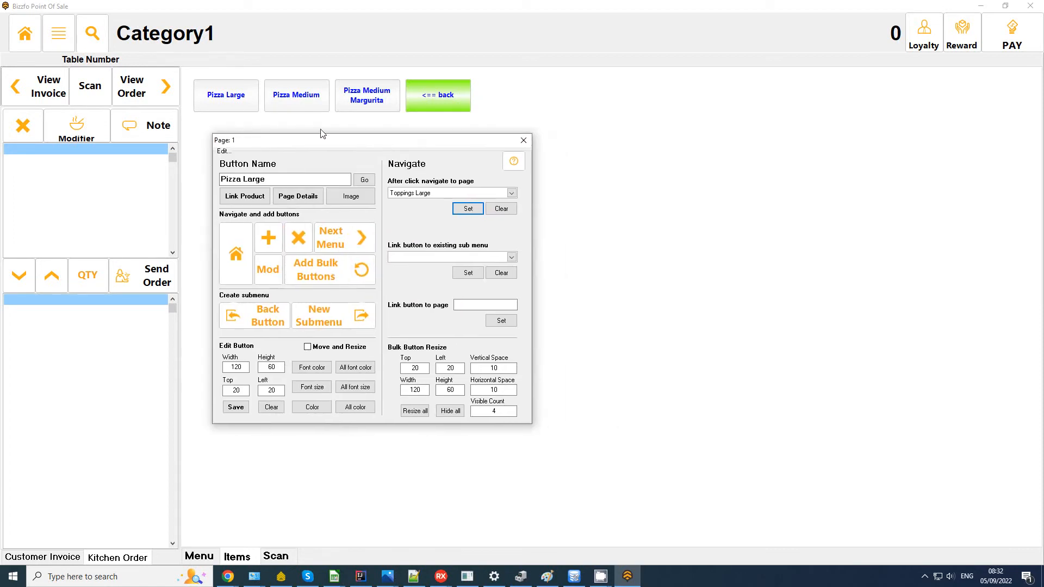
# Step: Check which toppings page each of the three pizza buttons links to
pyautogui.click(227, 96)
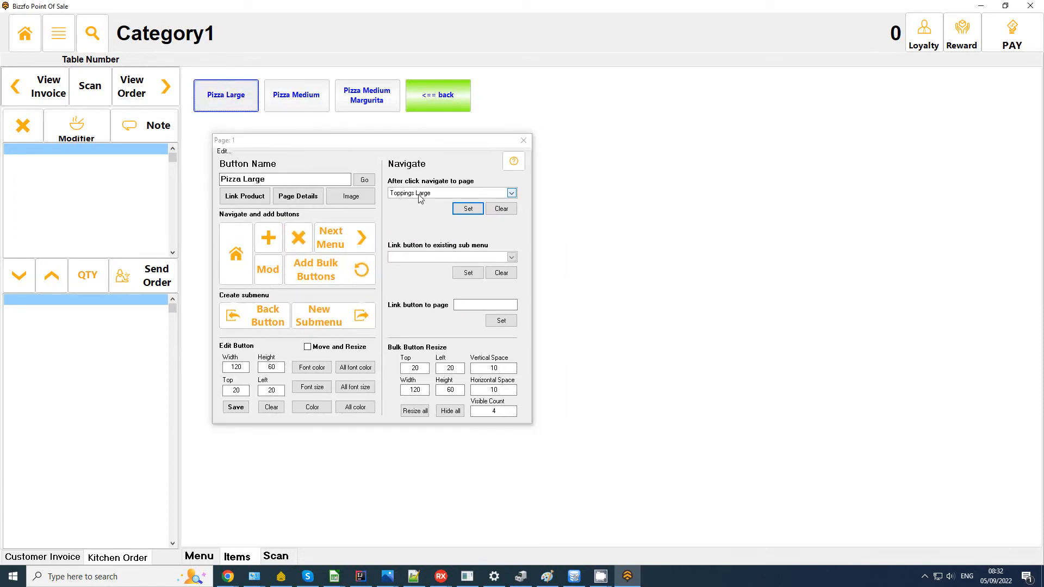
pyautogui.click(297, 102)
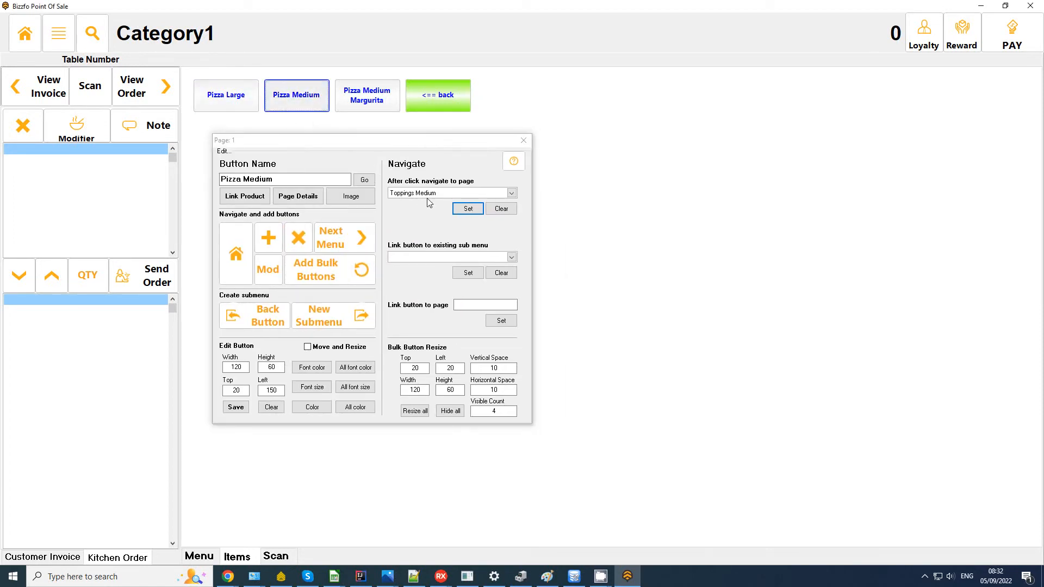
pyautogui.click(351, 104)
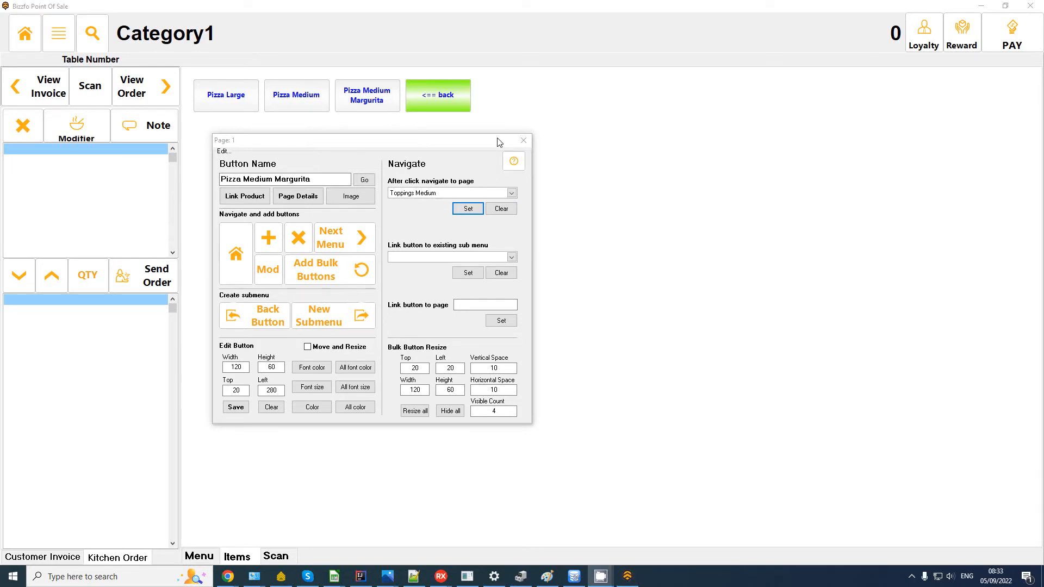
# Step: Re-add Toppings Large and Toppings Medium buttons linked to their existing submenus, then enter Toppings Large
pyautogui.click(268, 237)
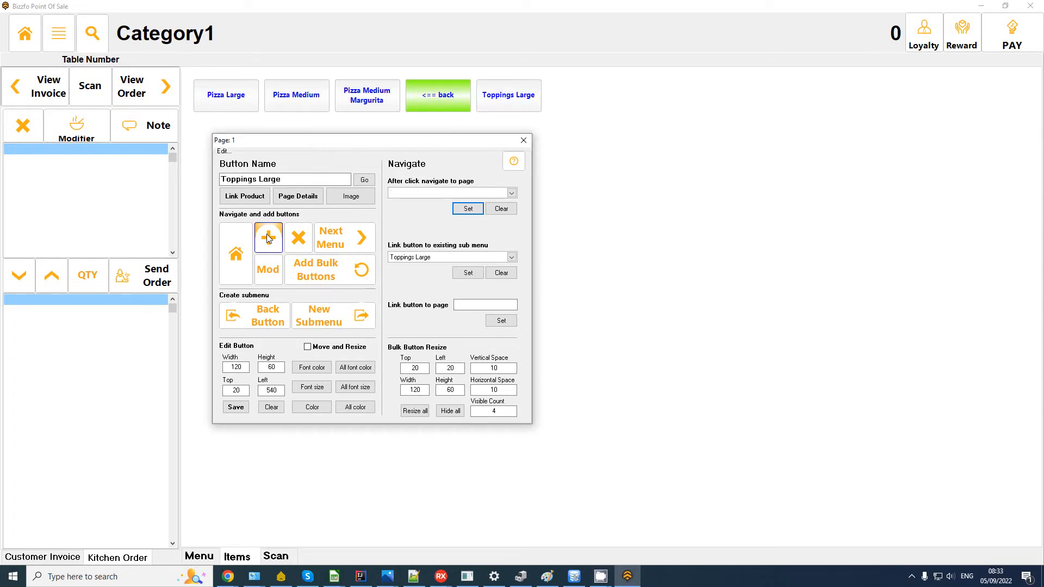
pyautogui.click(268, 238)
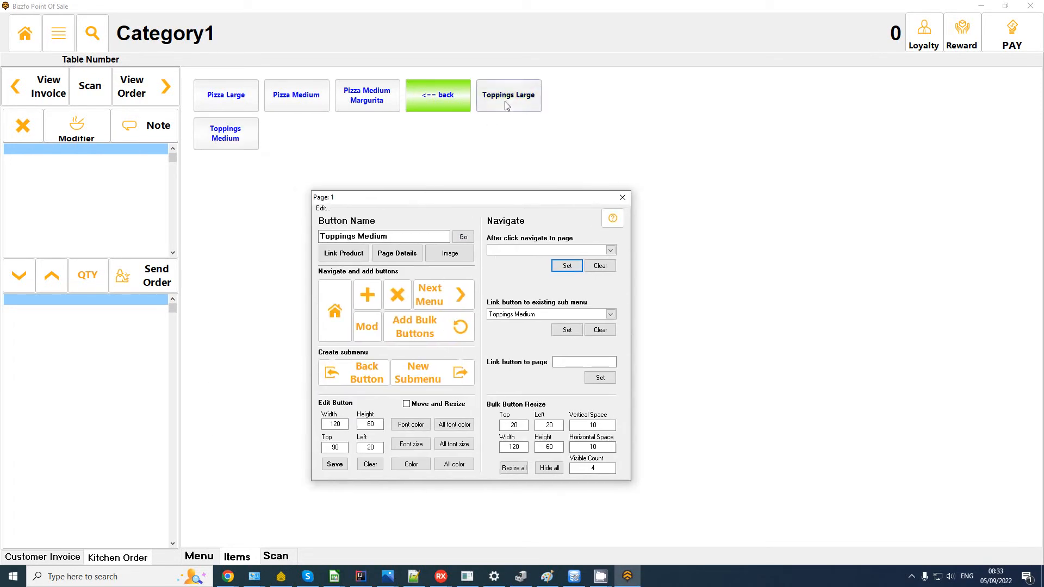
pyautogui.click(506, 105)
pyautogui.click(459, 289)
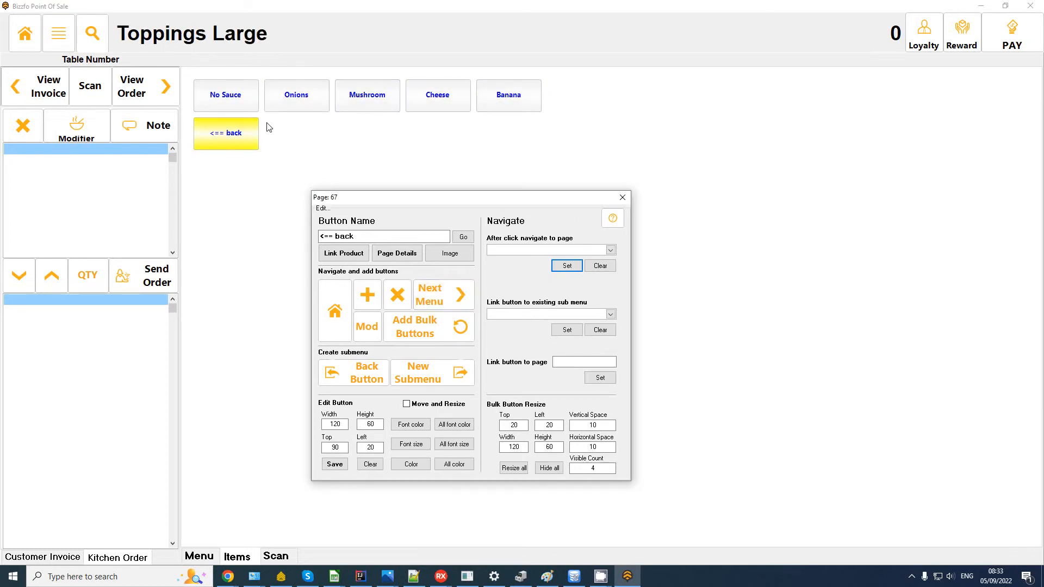
# Step: Inspect the No Sauce button's product linking window
pyautogui.click(240, 104)
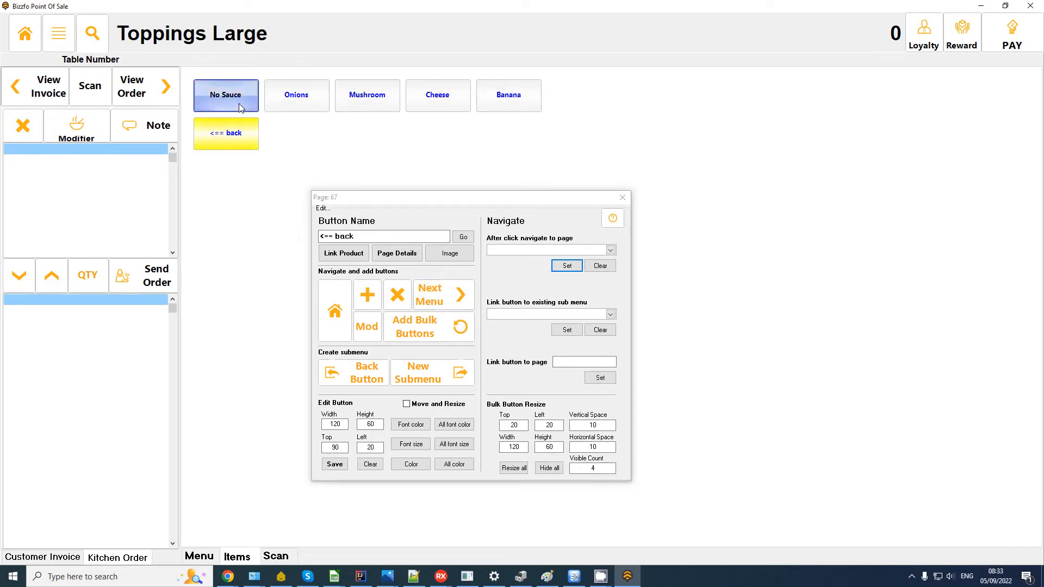
pyautogui.click(358, 258)
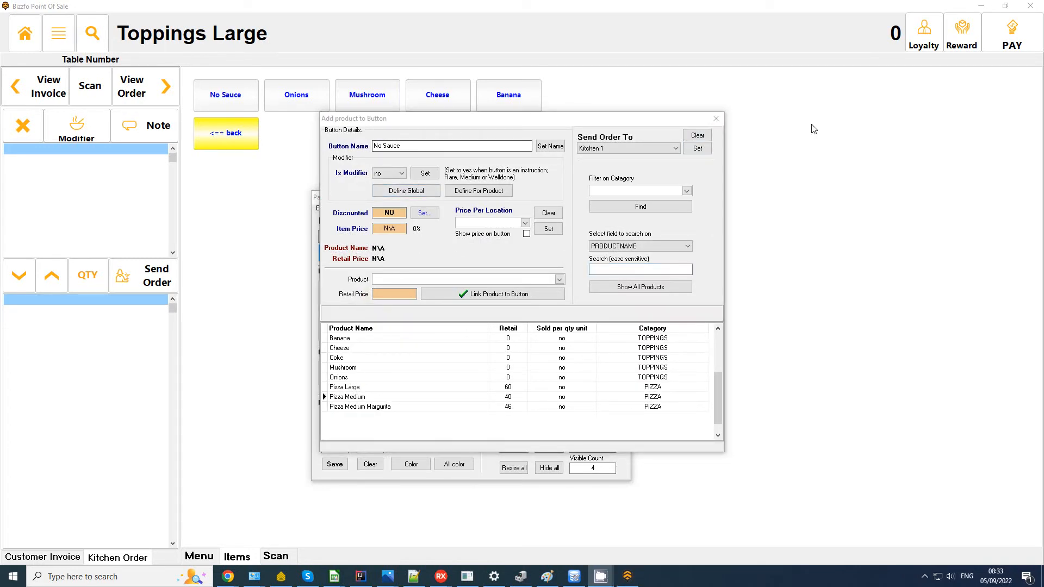
pyautogui.click(715, 118)
pyautogui.click(212, 95)
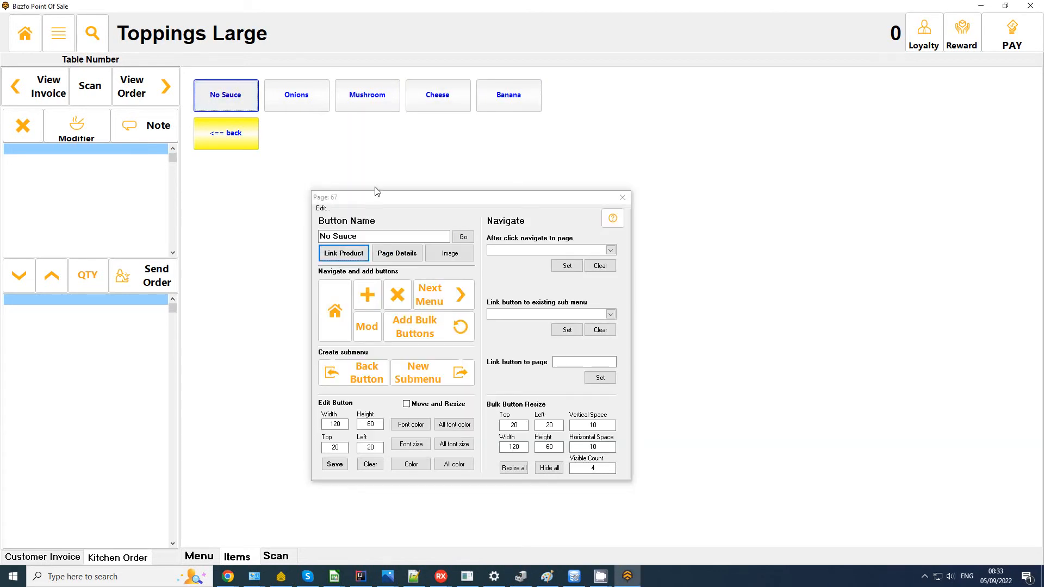
pyautogui.click(344, 253)
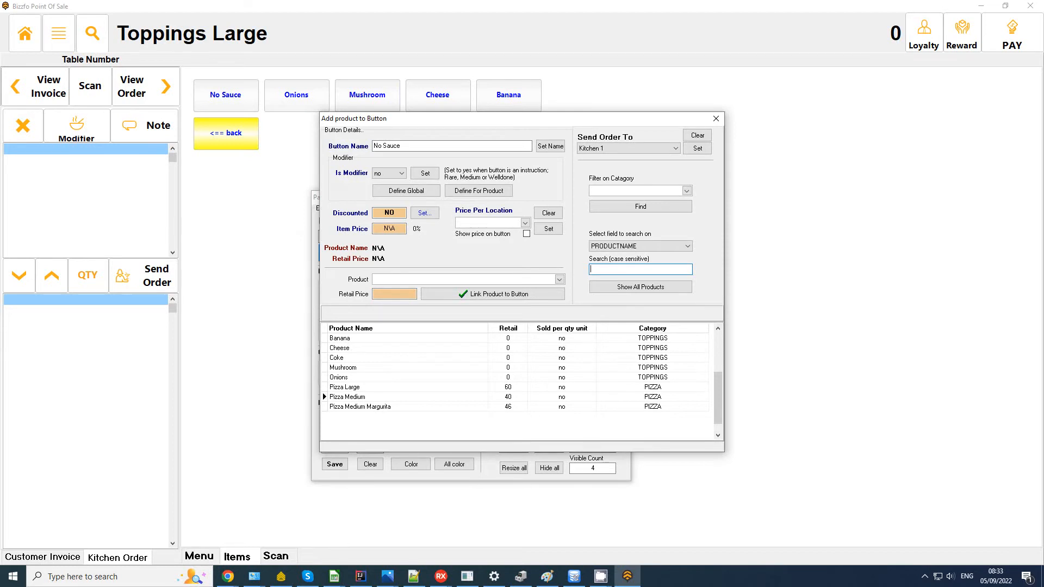
pyautogui.press('Escape')
# Step: Set the Mushroom button's linked product to Is Modifier: yes
pyautogui.click(366, 101)
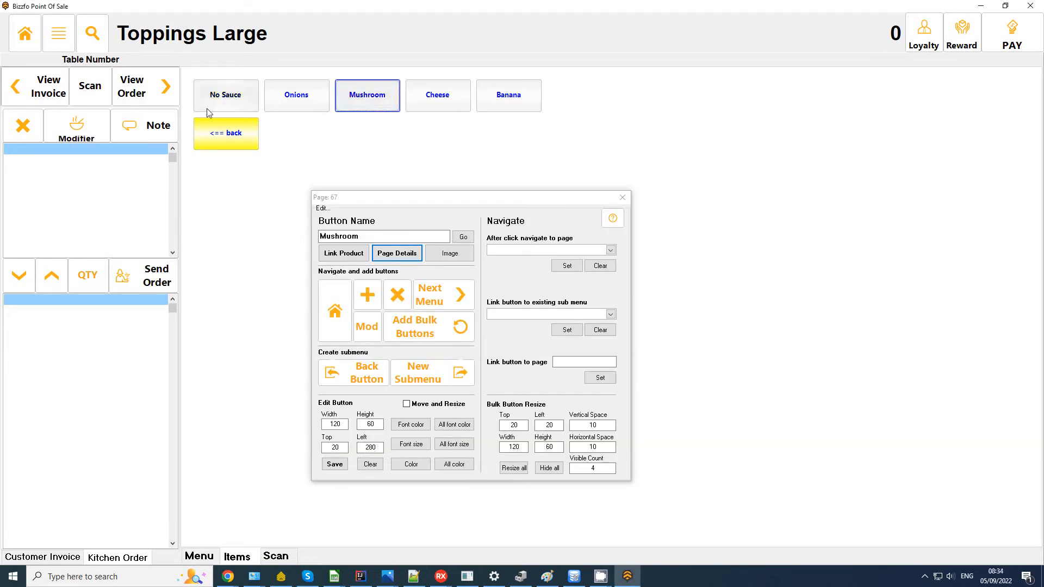
pyautogui.click(332, 255)
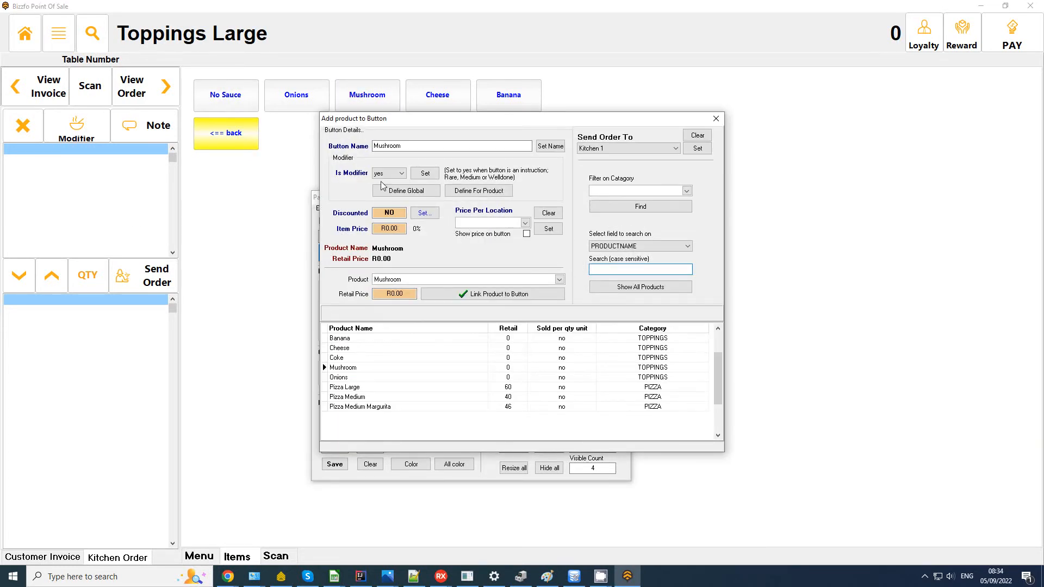
pyautogui.click(388, 173)
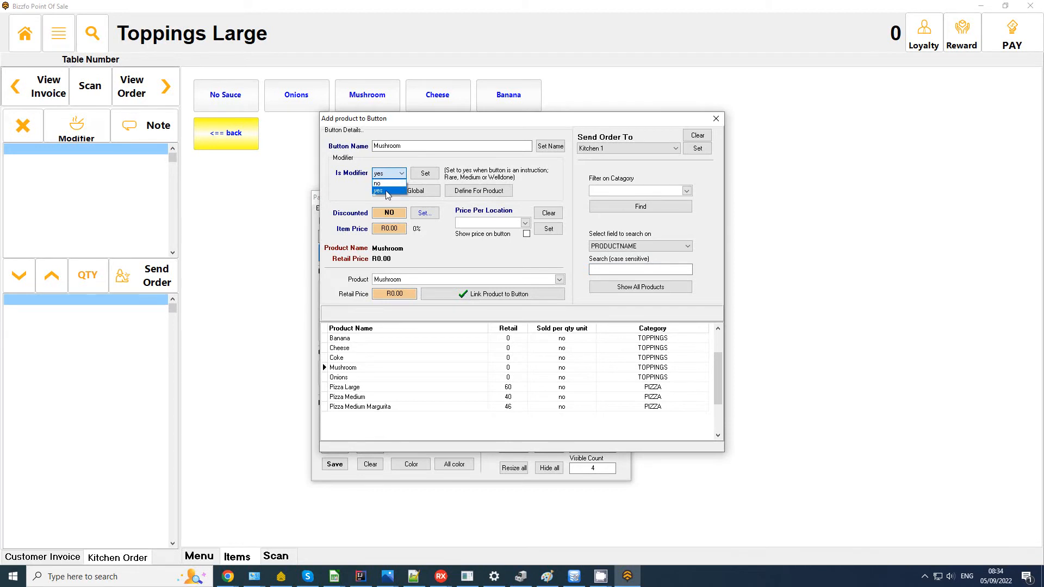
pyautogui.click(356, 192)
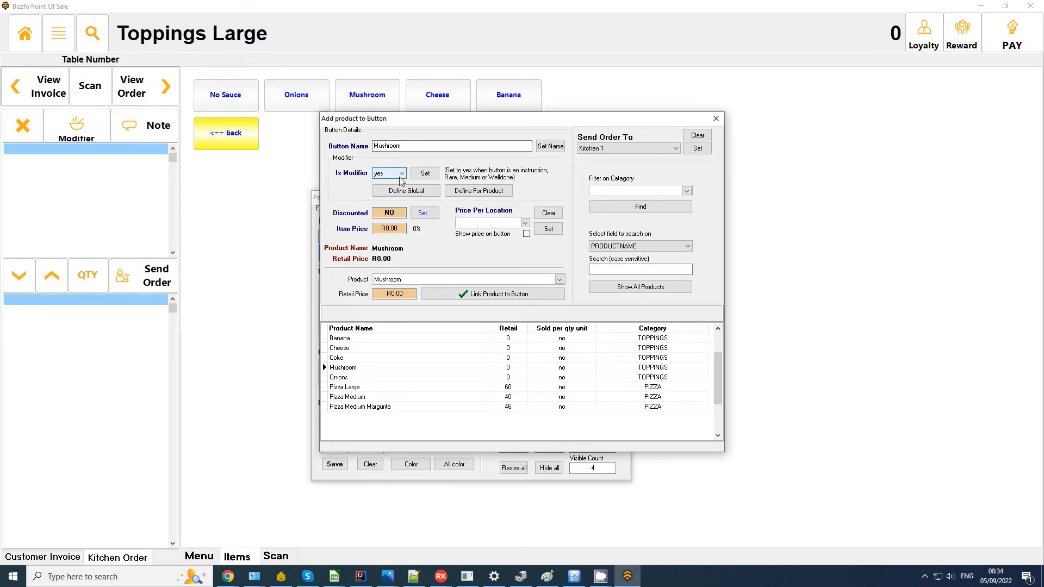
# Step: Review the Toppings Large button list in Page Details, then go back to the Pizza page and main menu
pyautogui.click(715, 119)
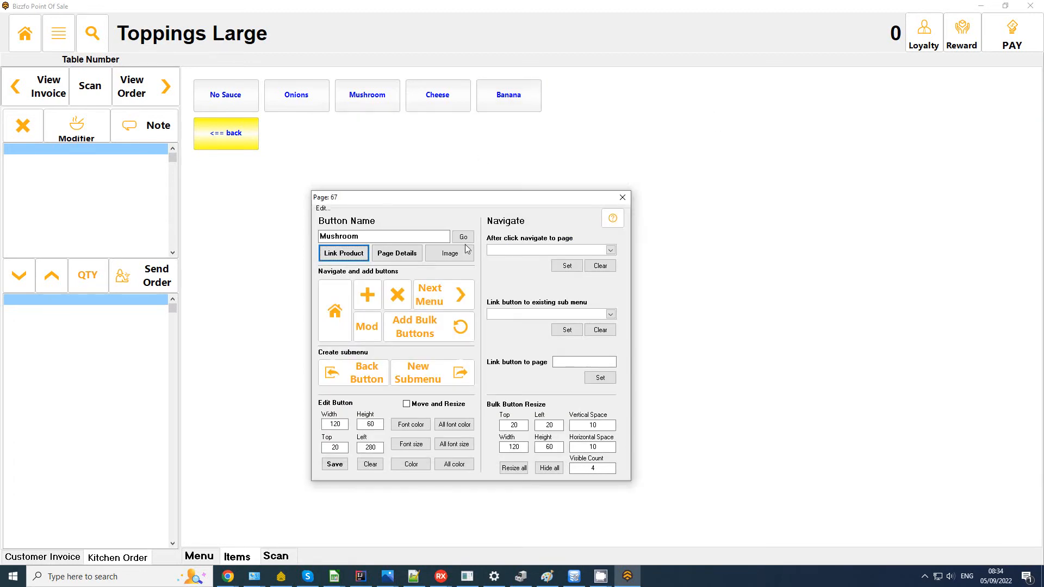
pyautogui.click(397, 253)
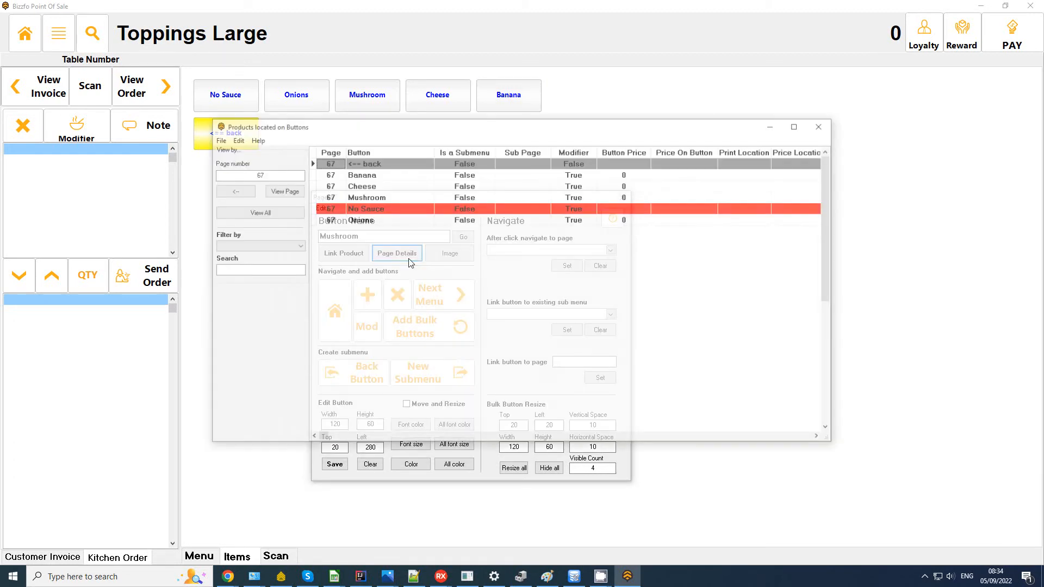
pyautogui.moveTo(435, 131); pyautogui.dragTo(607, 141)
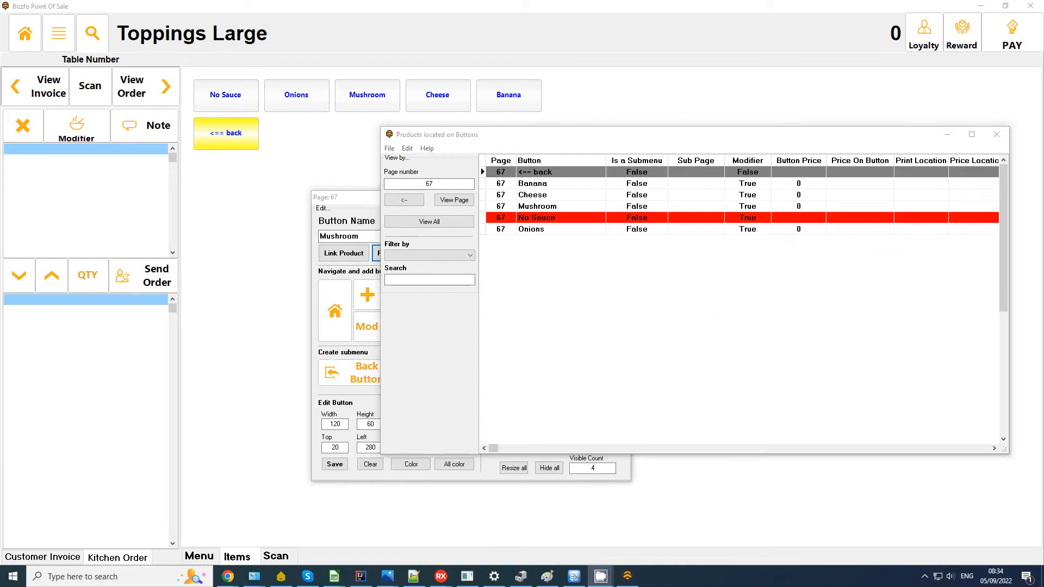
pyautogui.click(1007, 136)
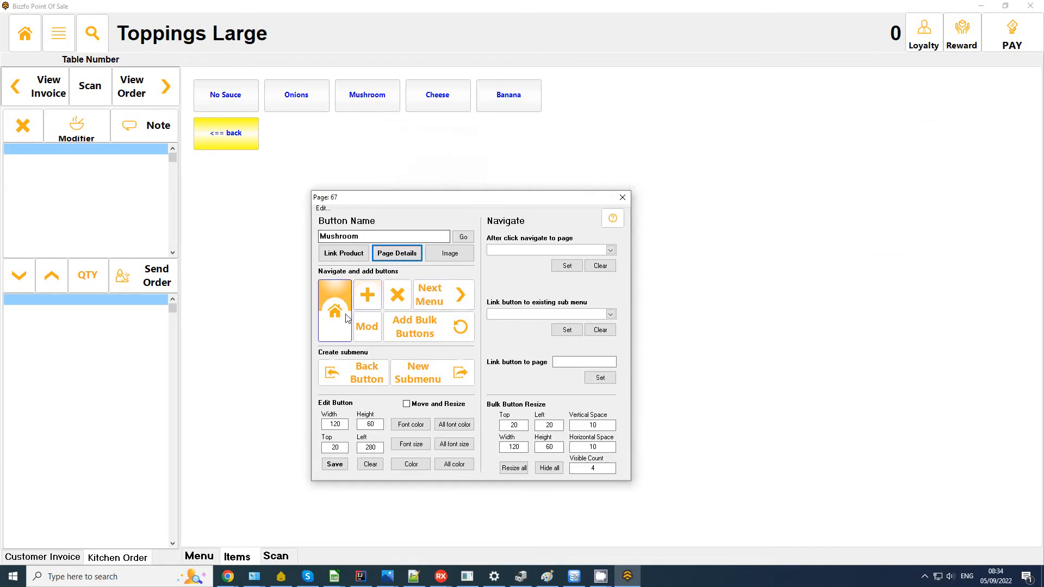
pyautogui.click(328, 288)
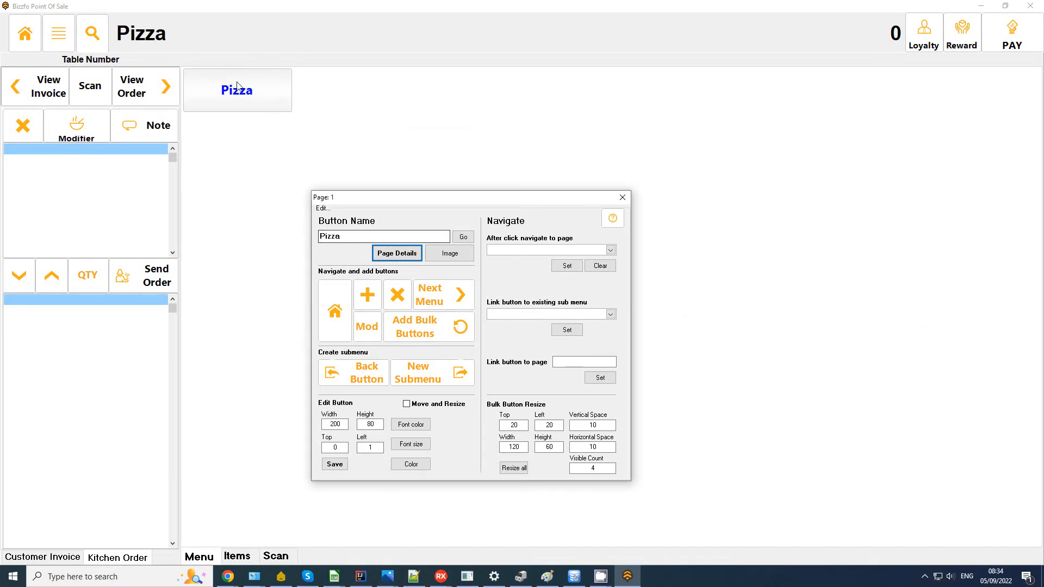
pyautogui.click(25, 33)
# Step: On the touch sales screen, ring up a Pizza Large with Onions, Mushroom and Cheese
pyautogui.click(366, 223)
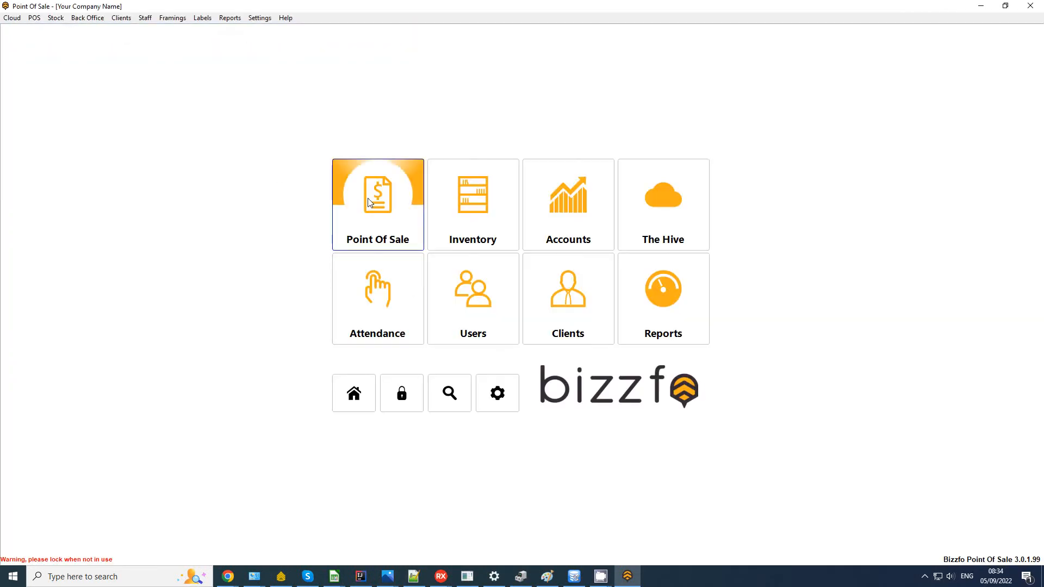
pyautogui.click(381, 207)
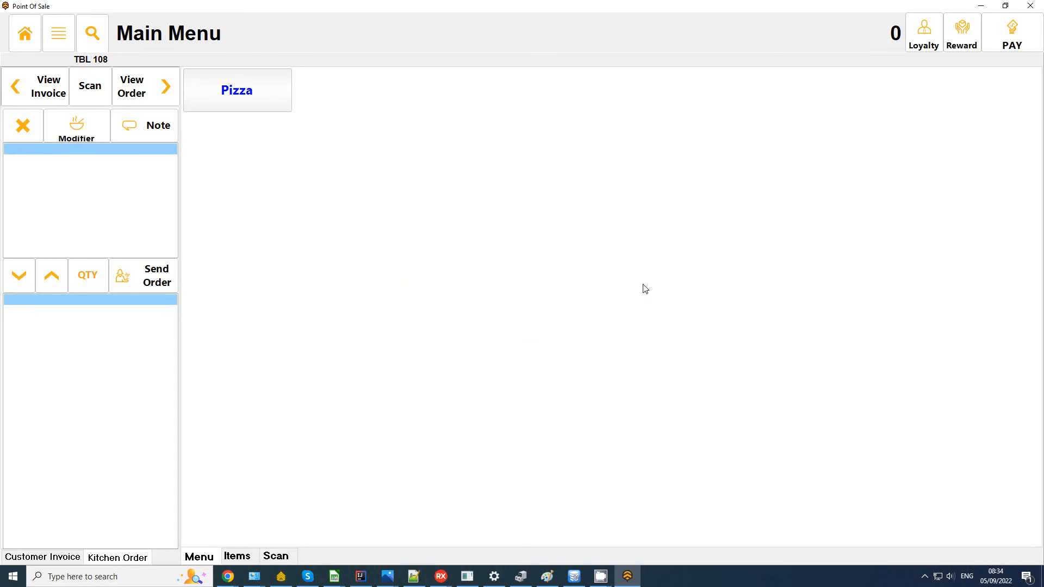
pyautogui.click(272, 93)
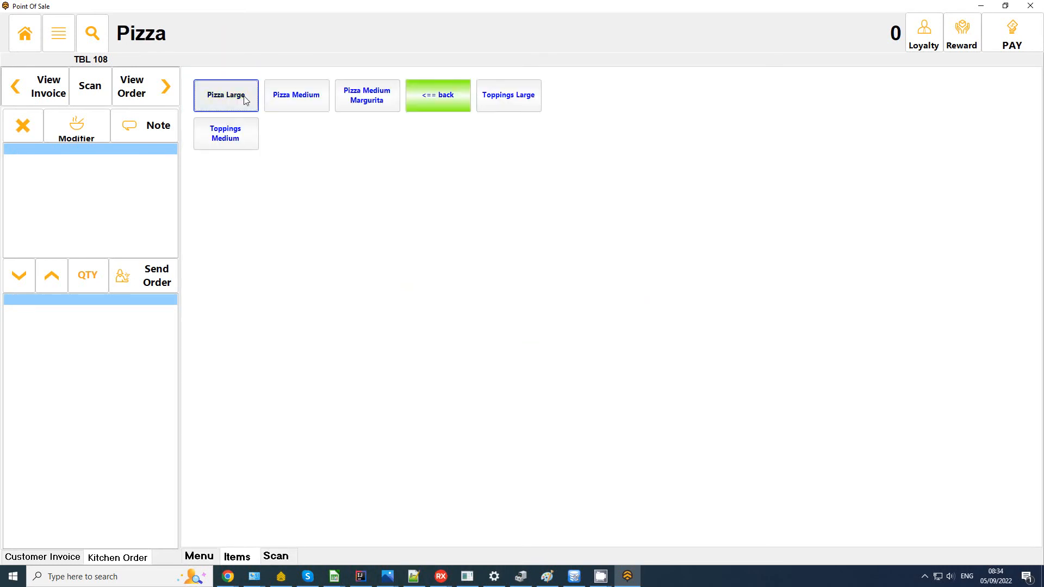
pyautogui.click(244, 98)
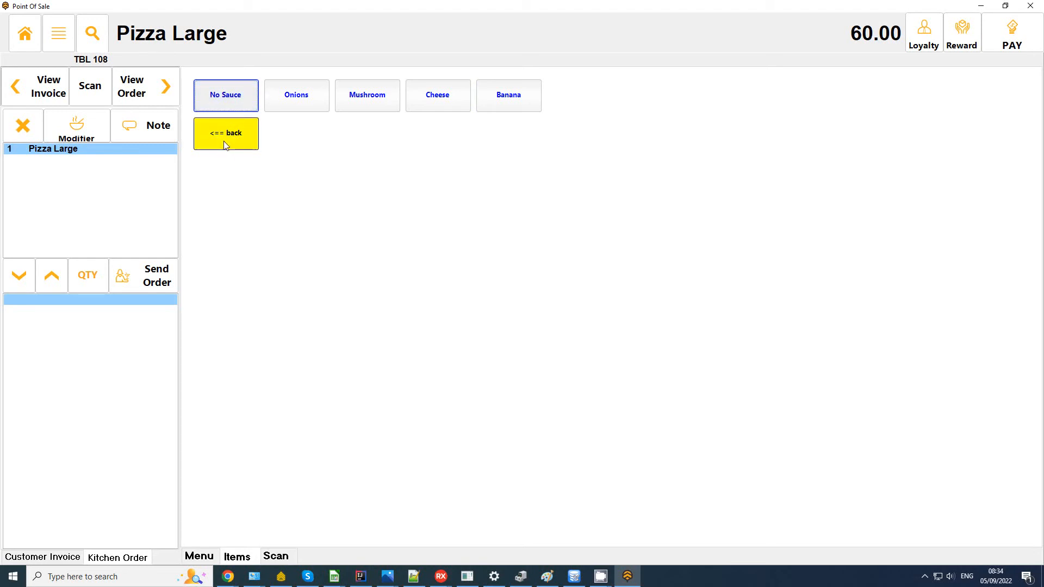
pyautogui.click(291, 103)
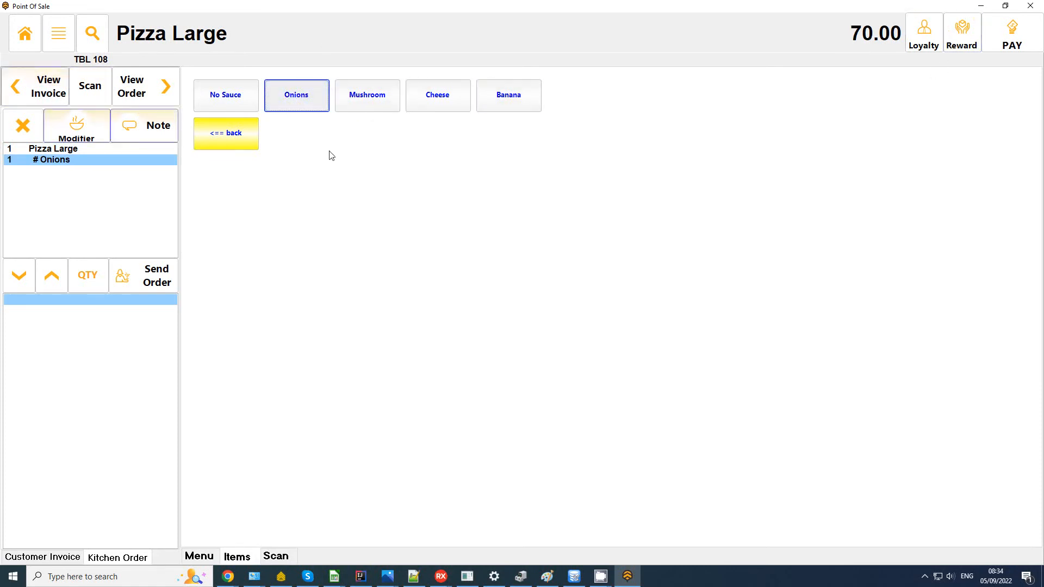
pyautogui.click(381, 103)
pyautogui.click(439, 102)
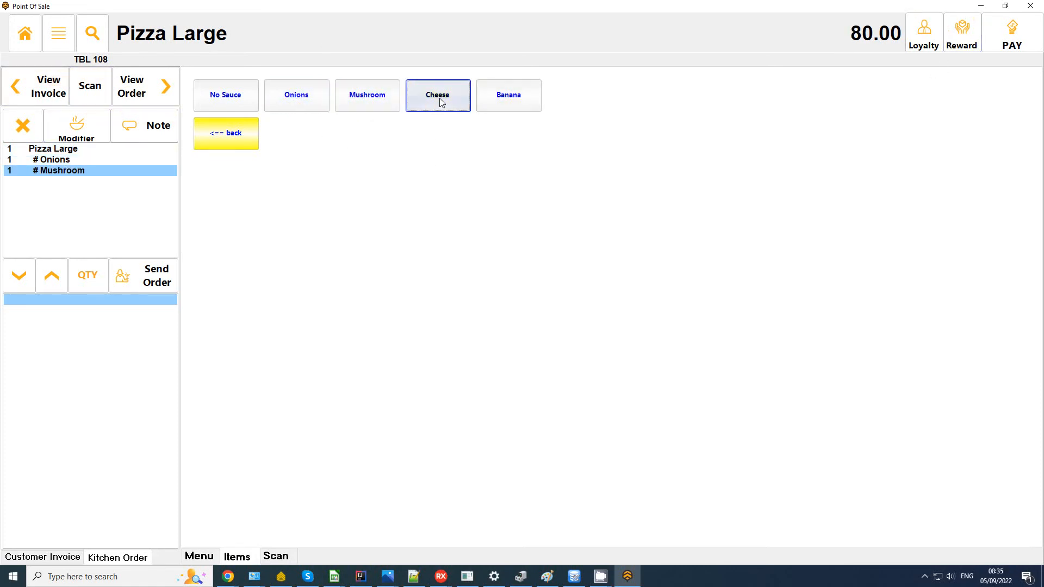
pyautogui.click(226, 133)
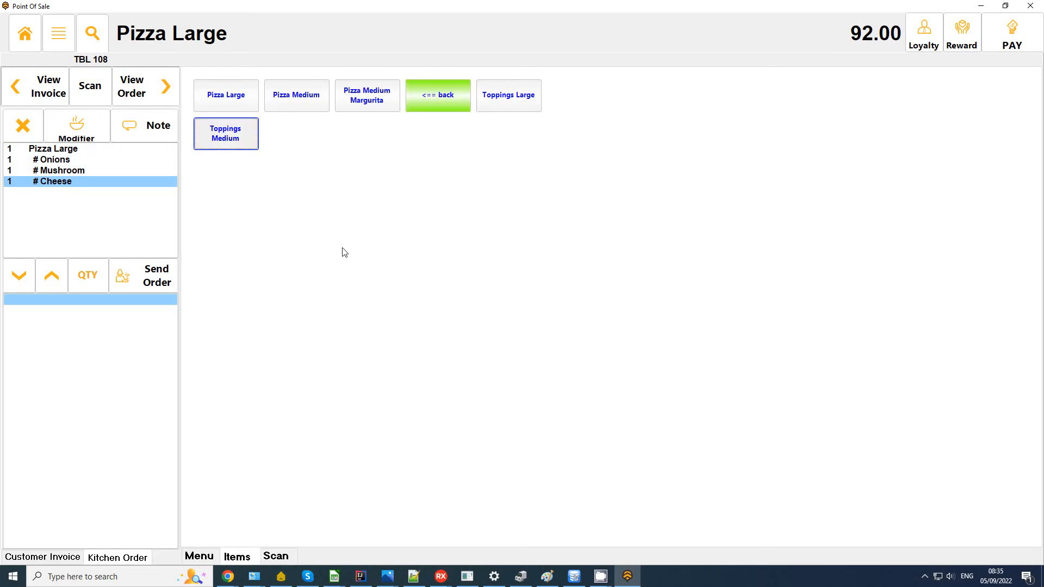
# Step: Take cash payment of 92.00 for the order and return to the station menu
pyautogui.click(1011, 33)
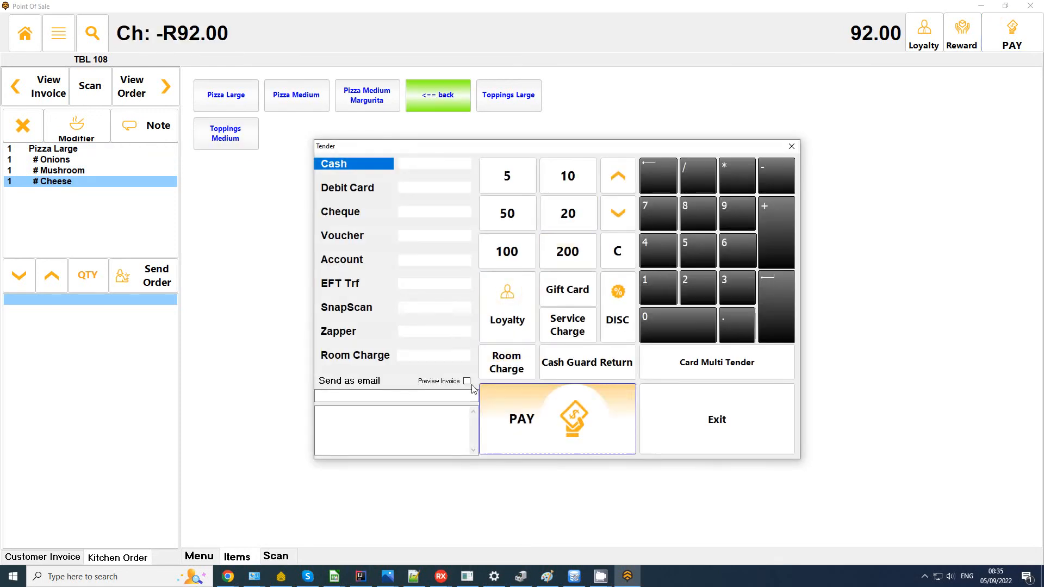
pyautogui.click(536, 397)
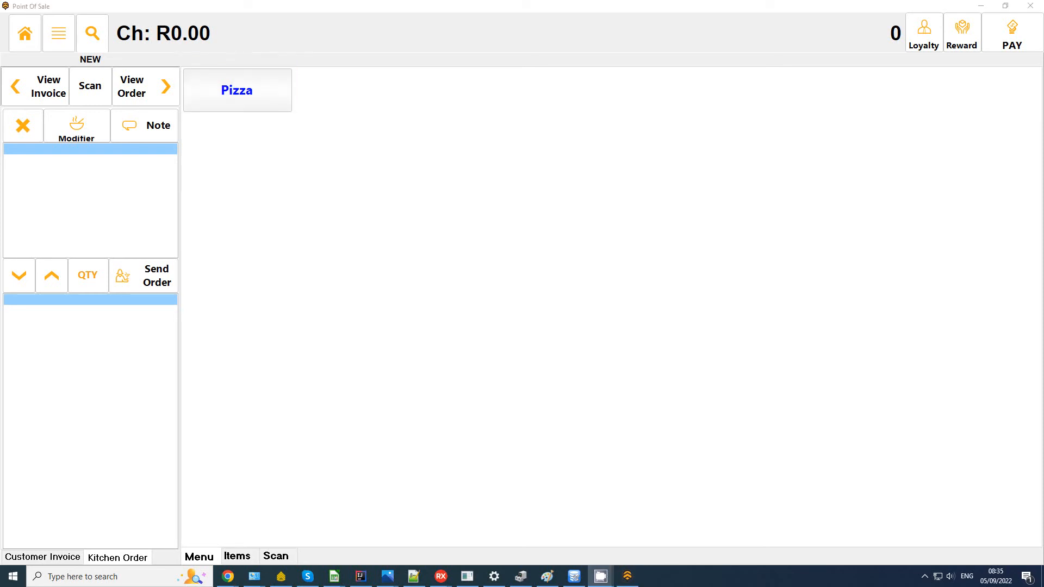
pyautogui.click(25, 34)
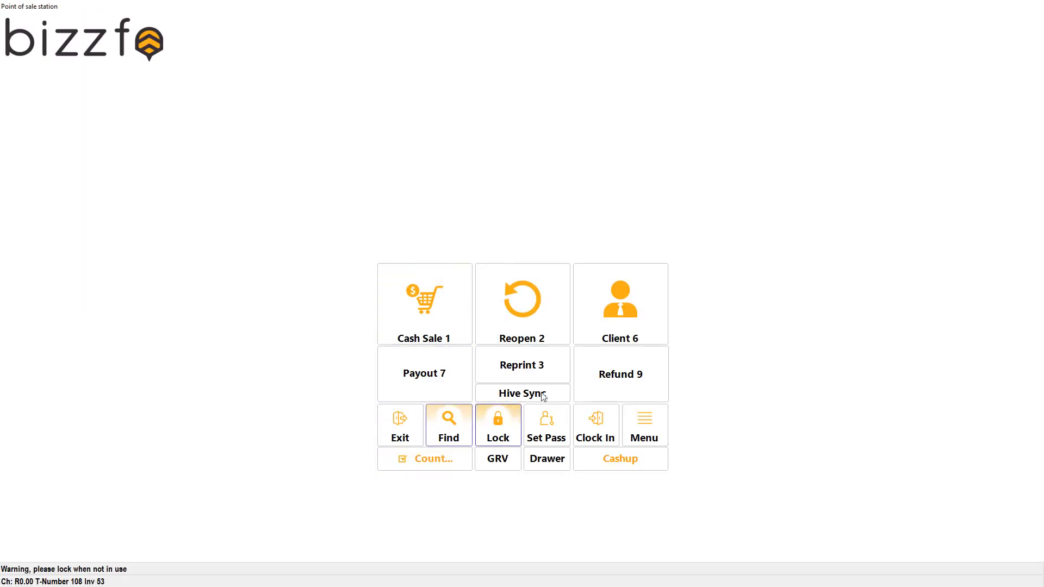
# Step: Leave the sales station and turn on Display invoice prompt under 2: Printing in Settings
pyautogui.click(401, 423)
pyautogui.click(496, 391)
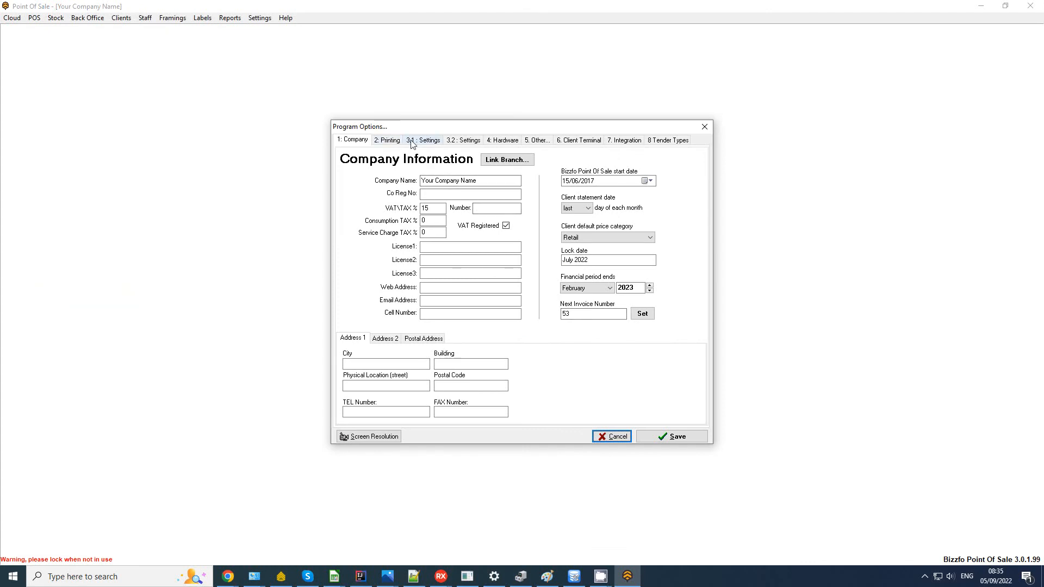
pyautogui.click(412, 140)
pyautogui.click(390, 141)
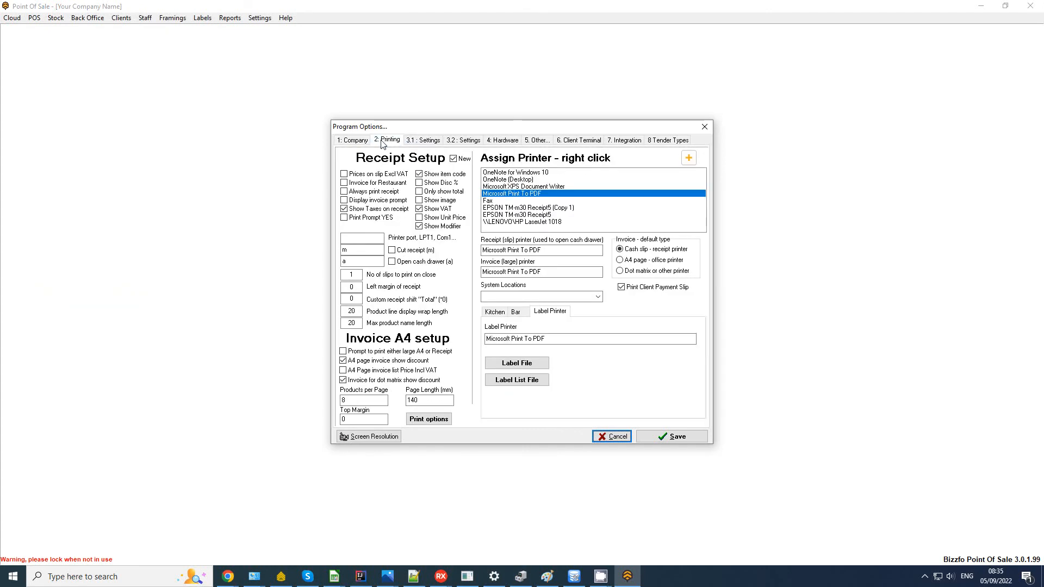
pyautogui.click(366, 200)
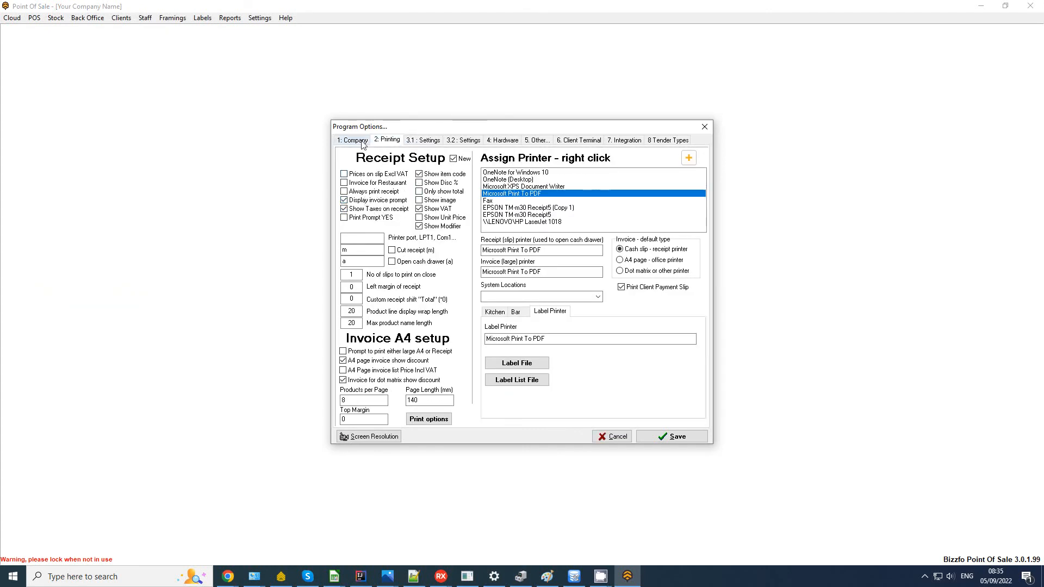
# Step: Review the settings and company pages, save the program options, and open Point Of Sale
pyautogui.click(422, 140)
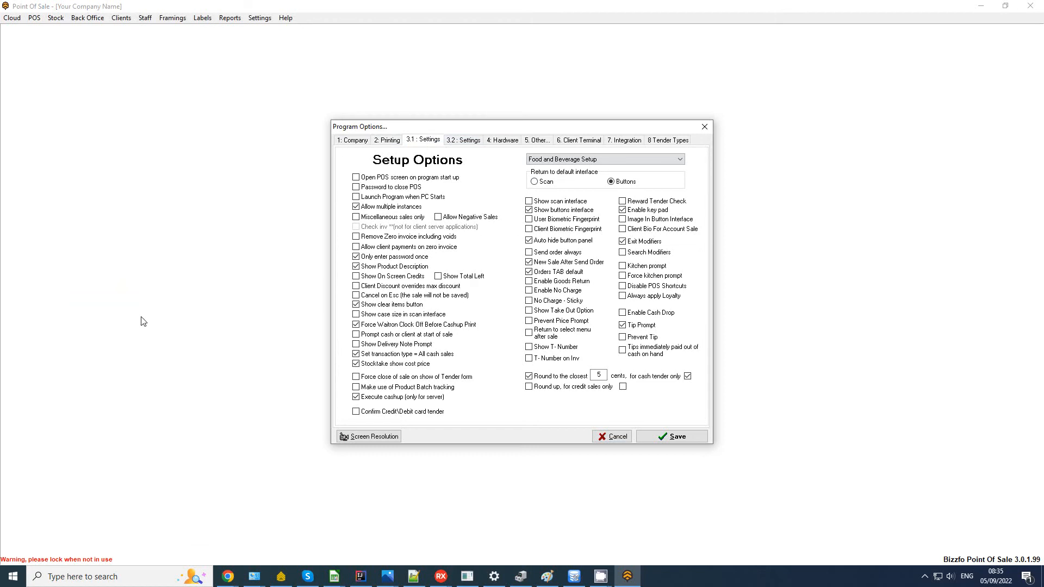
pyautogui.click(359, 142)
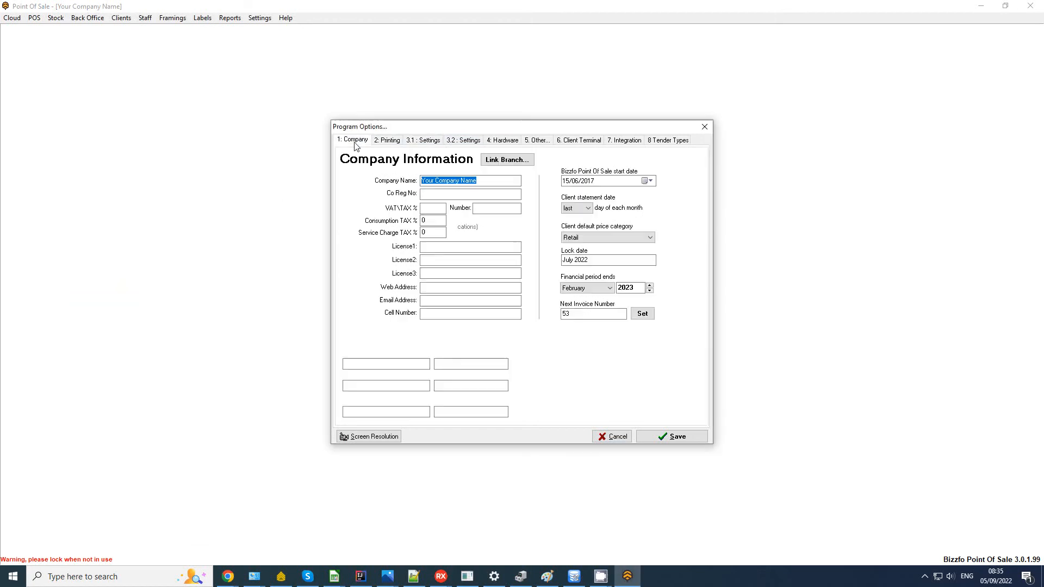
pyautogui.click(386, 140)
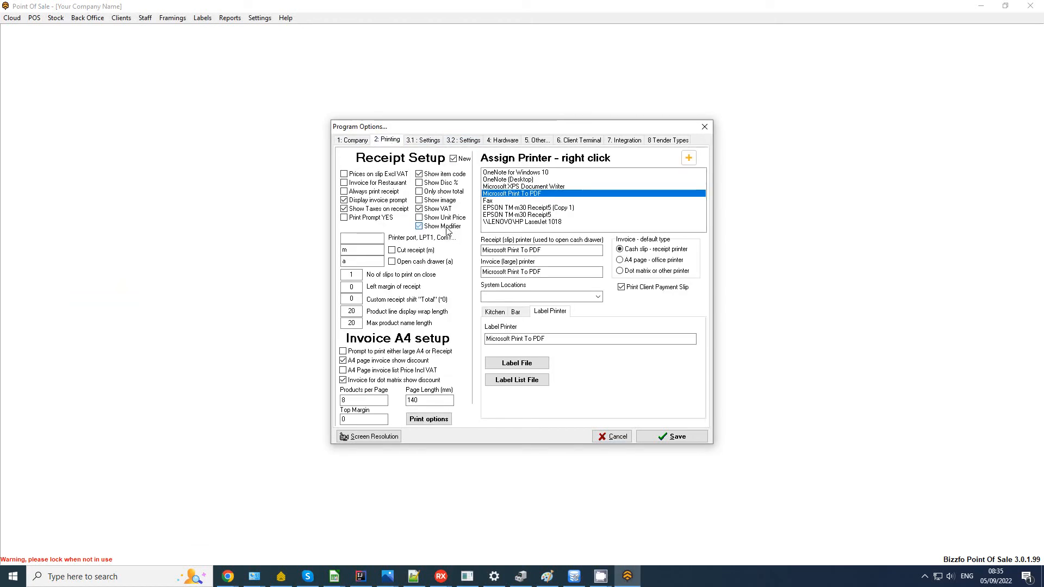
pyautogui.click(689, 438)
pyautogui.click(377, 203)
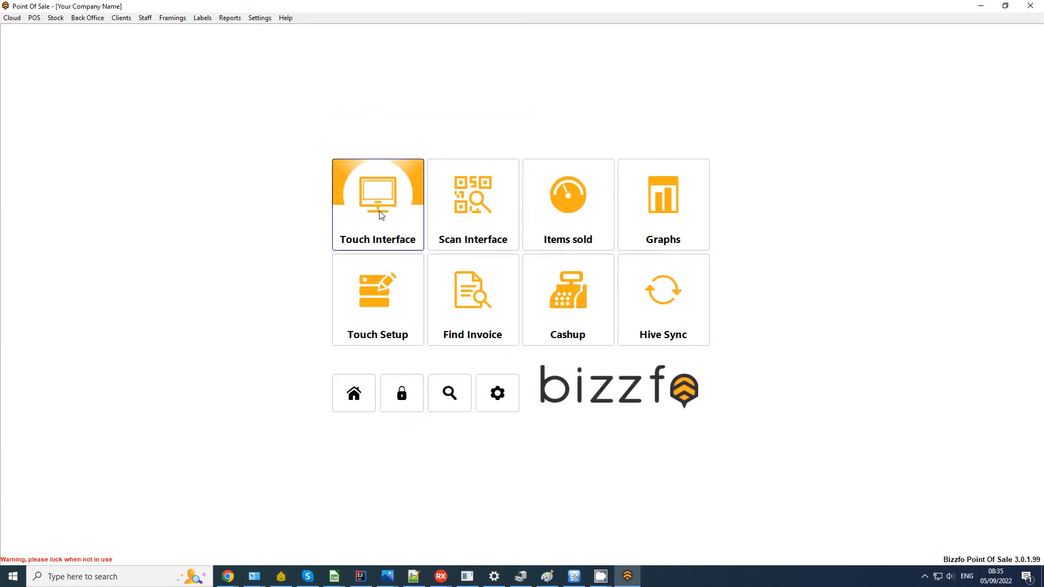
# Step: Start a touch-interface cash sale with a Pizza Medium topped with onions
pyautogui.click(377, 203)
pyautogui.click(381, 294)
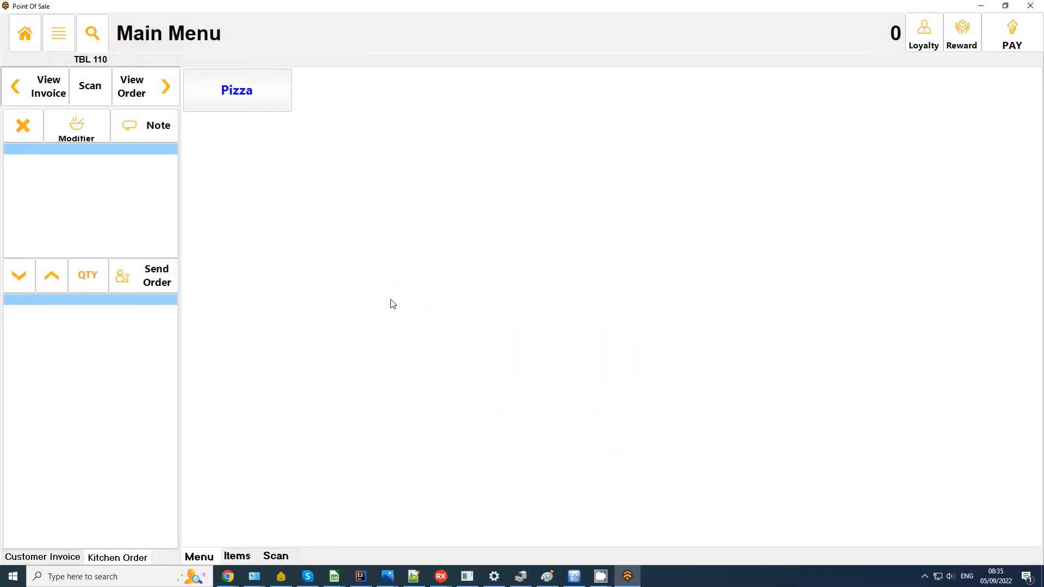
pyautogui.click(260, 97)
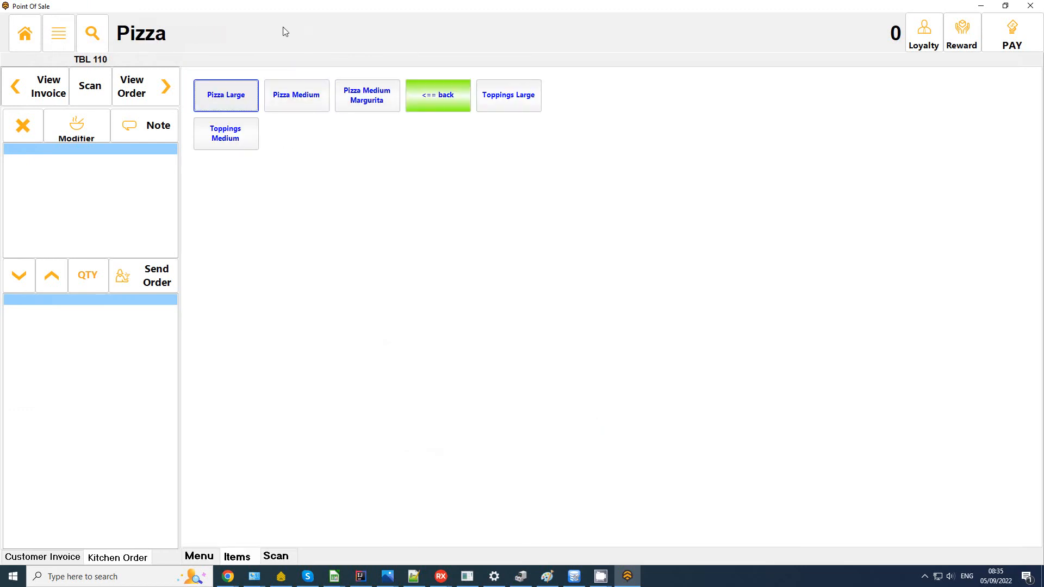
pyautogui.click(284, 102)
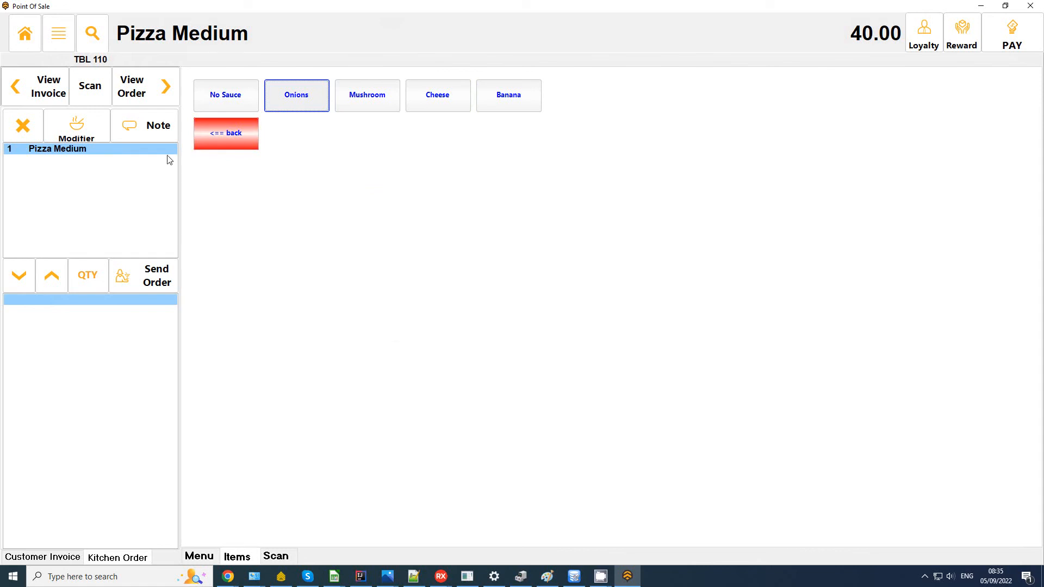
pyautogui.click(281, 100)
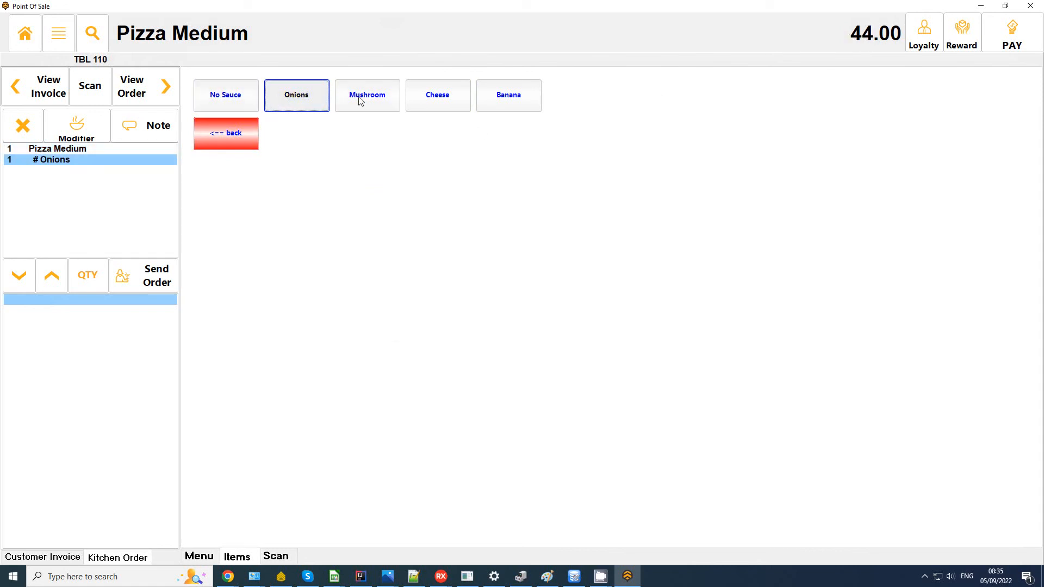
pyautogui.click(48, 87)
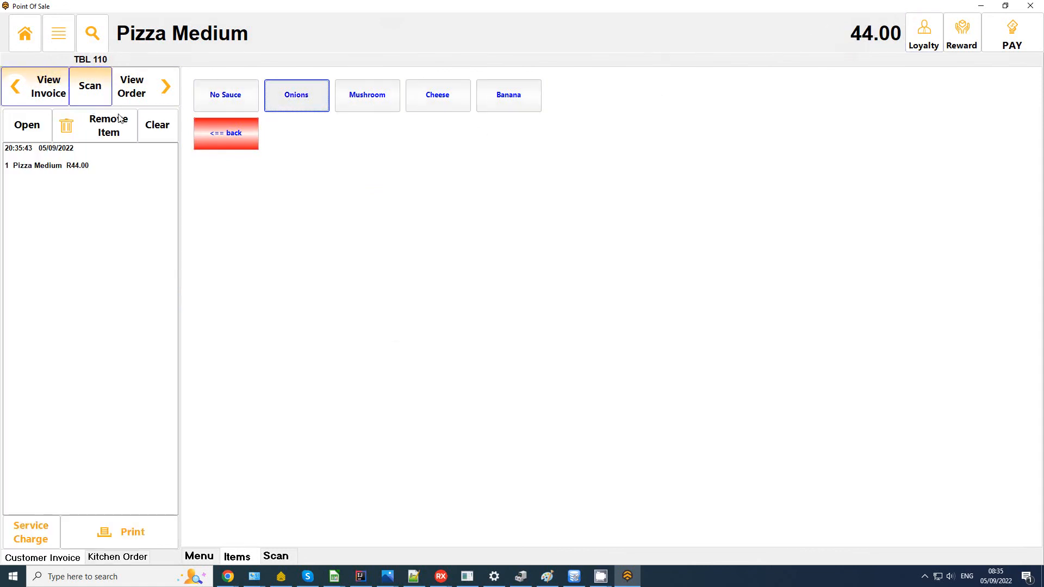
# Step: Add a Pizza Medium Margurita with cheese to the order
pyautogui.click(224, 139)
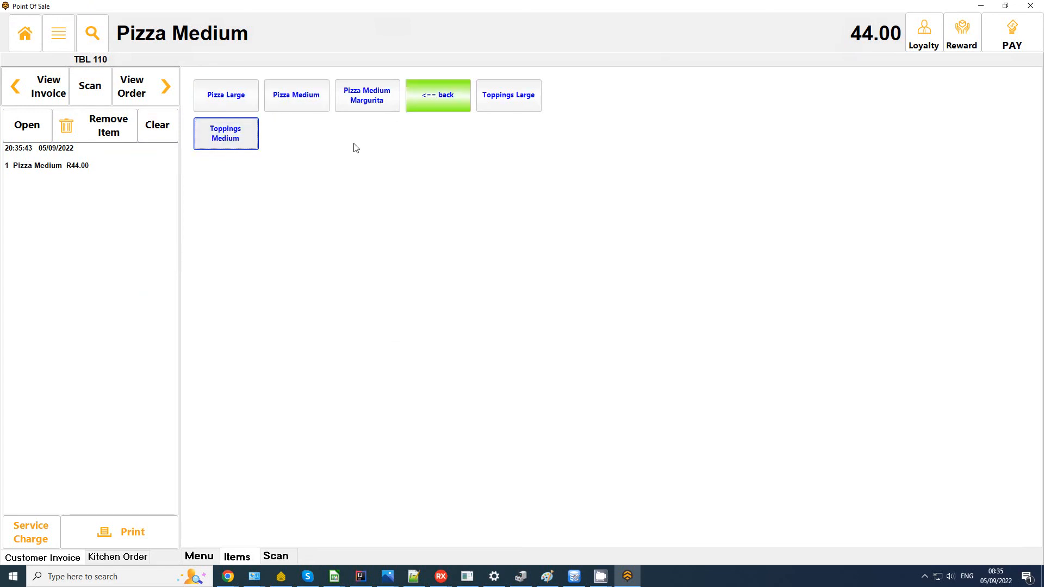
pyautogui.click(360, 105)
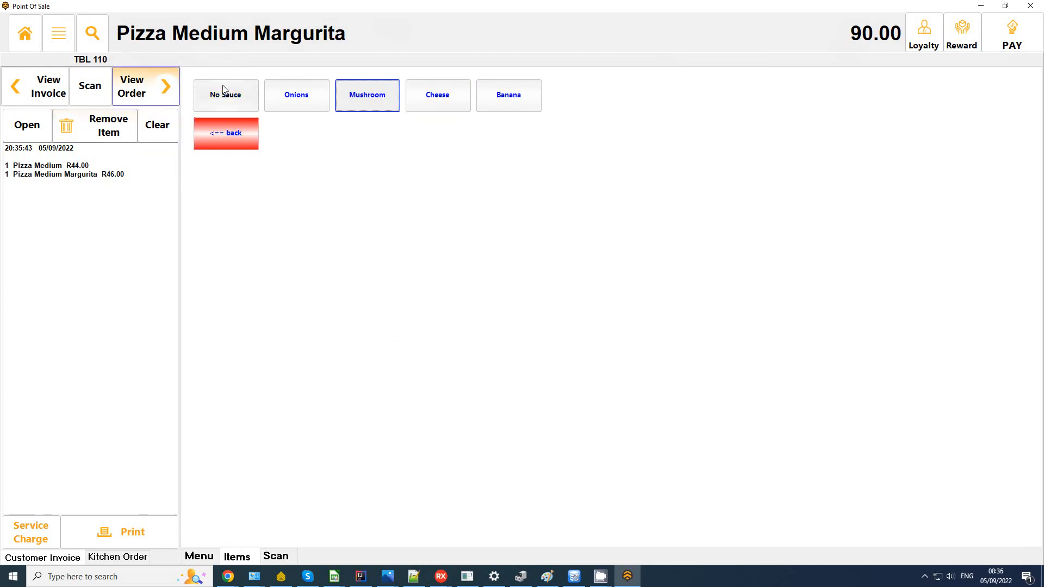
pyautogui.click(454, 110)
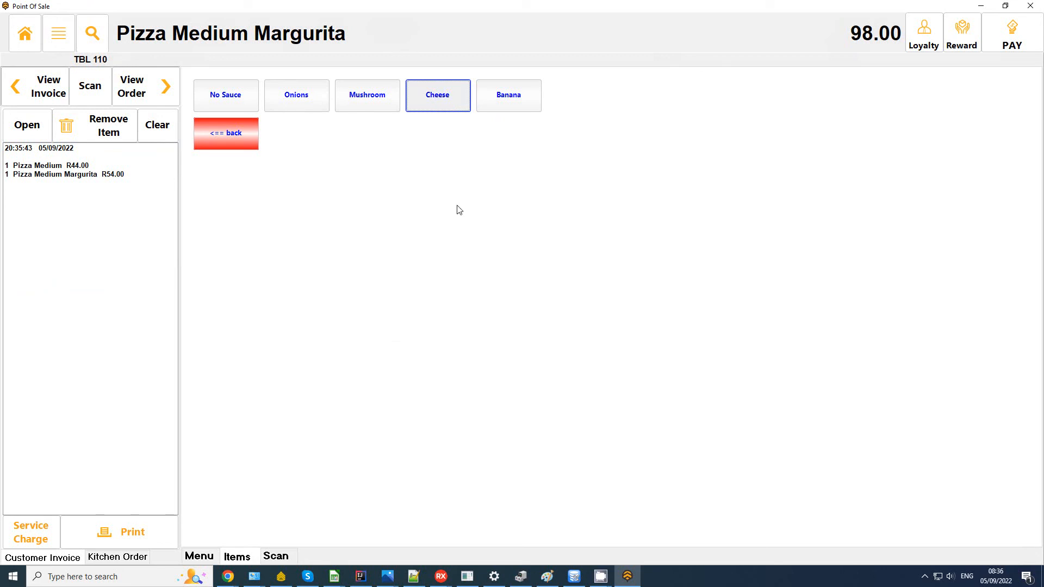
pyautogui.click(226, 133)
# Step: Pay the R98.00 total in cash with Preview Invoice ticked, confirming a receipt
pyautogui.click(1011, 34)
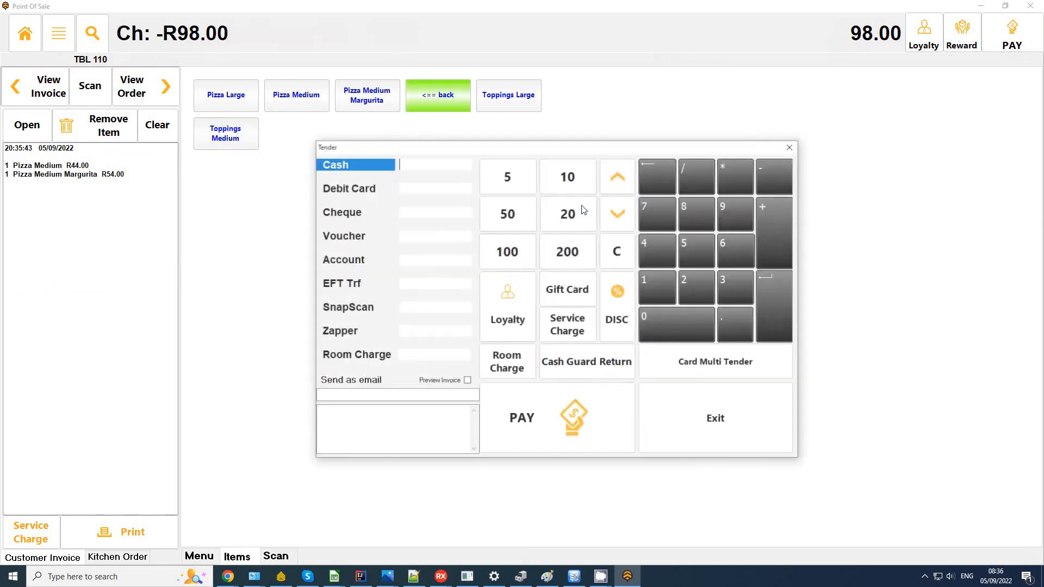
pyautogui.click(467, 380)
pyautogui.click(547, 415)
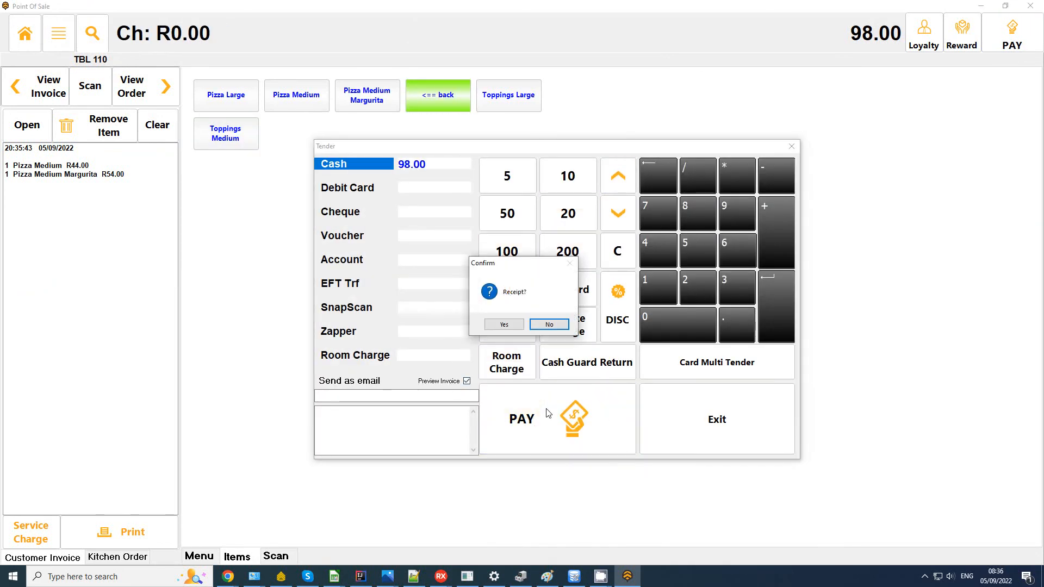
pyautogui.click(505, 325)
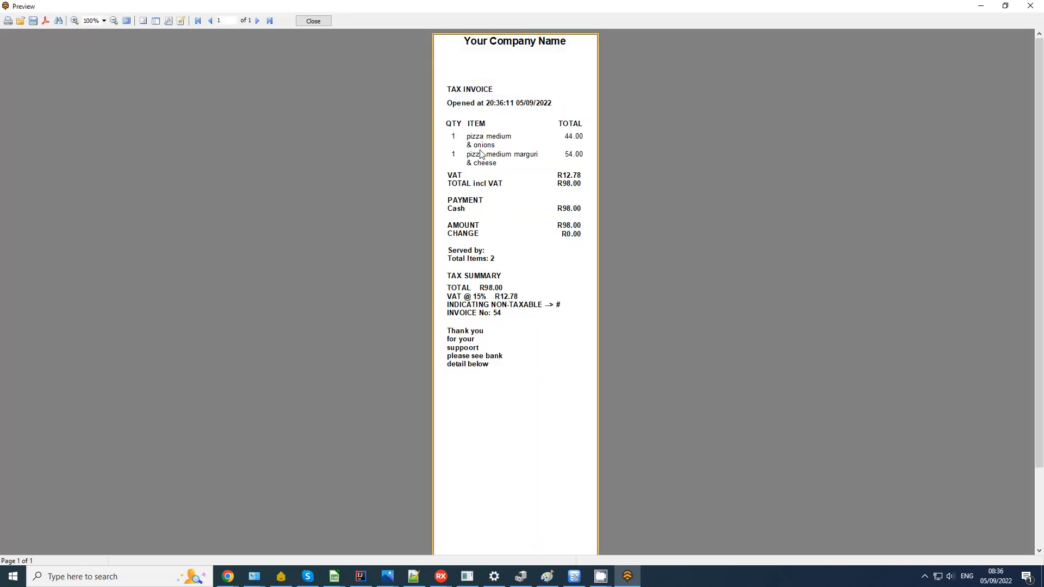
# Step: Shrink the receipt preview to a smaller window and close it
pyautogui.moveTo(342, 5); pyautogui.dragTo(526, 81)
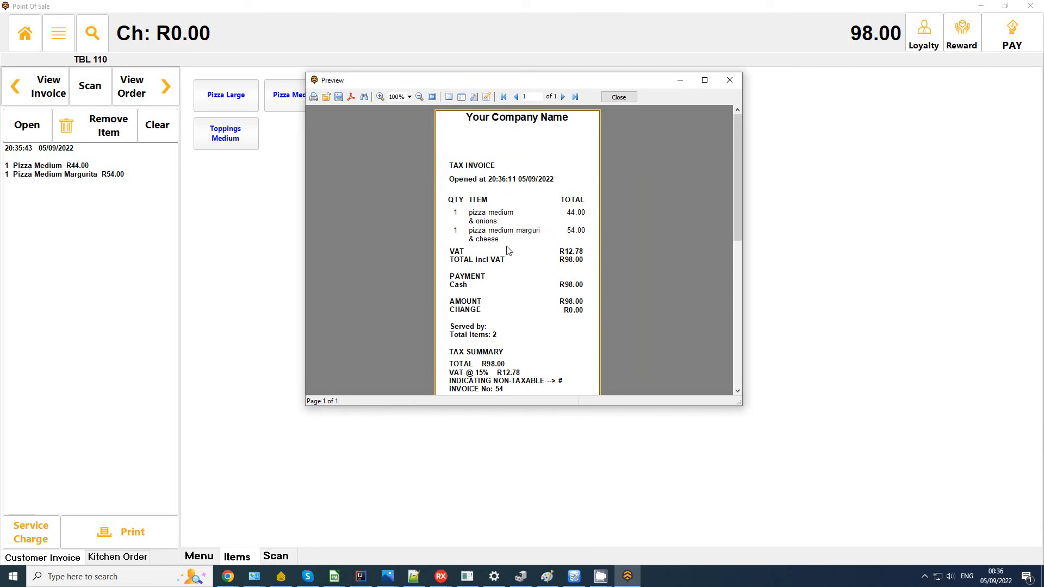
pyautogui.click(624, 99)
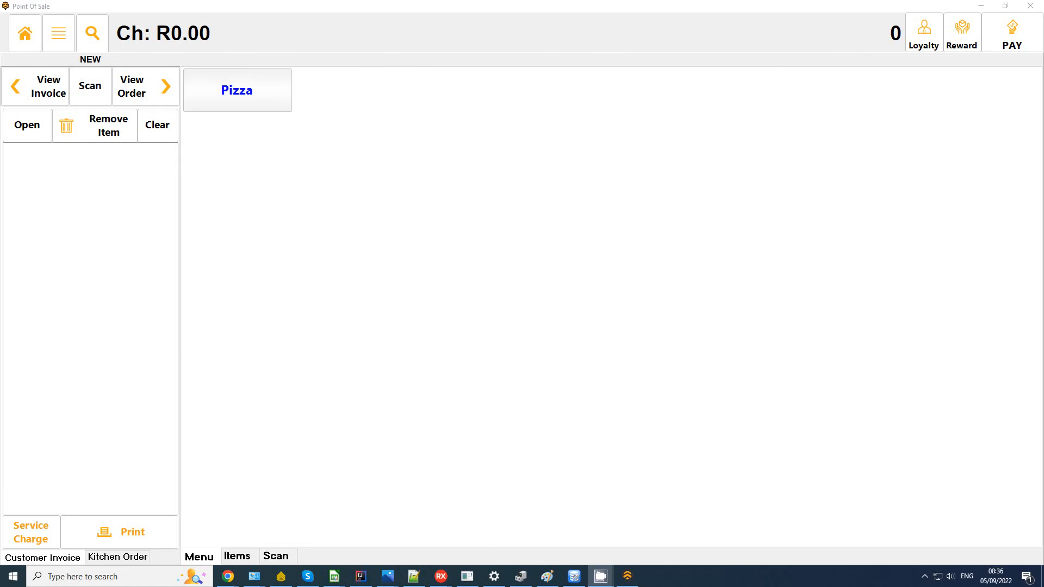
# Step: Go Home from the order screen and exit the station to the main window
pyautogui.click(25, 34)
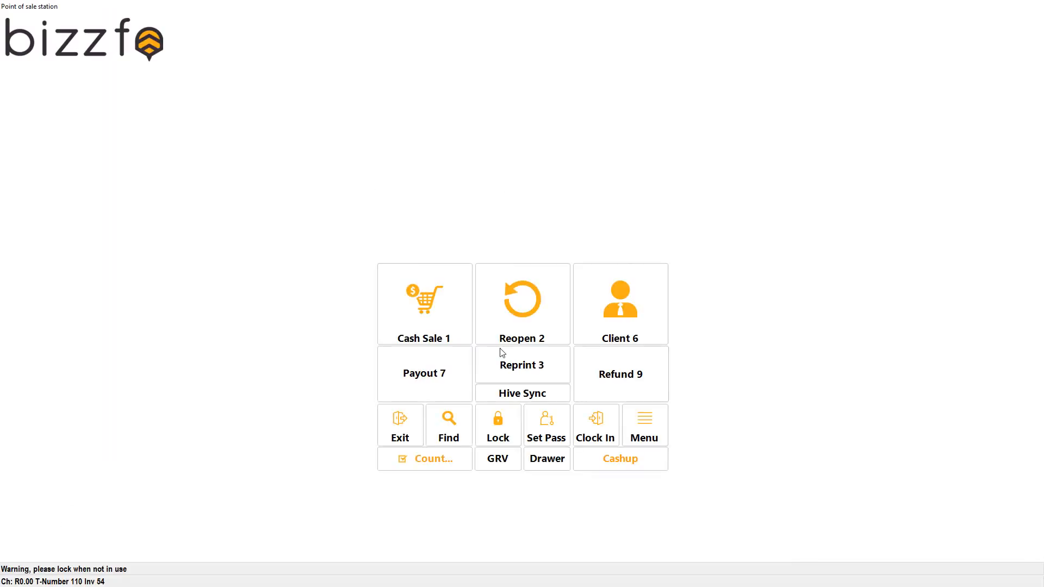
pyautogui.click(407, 429)
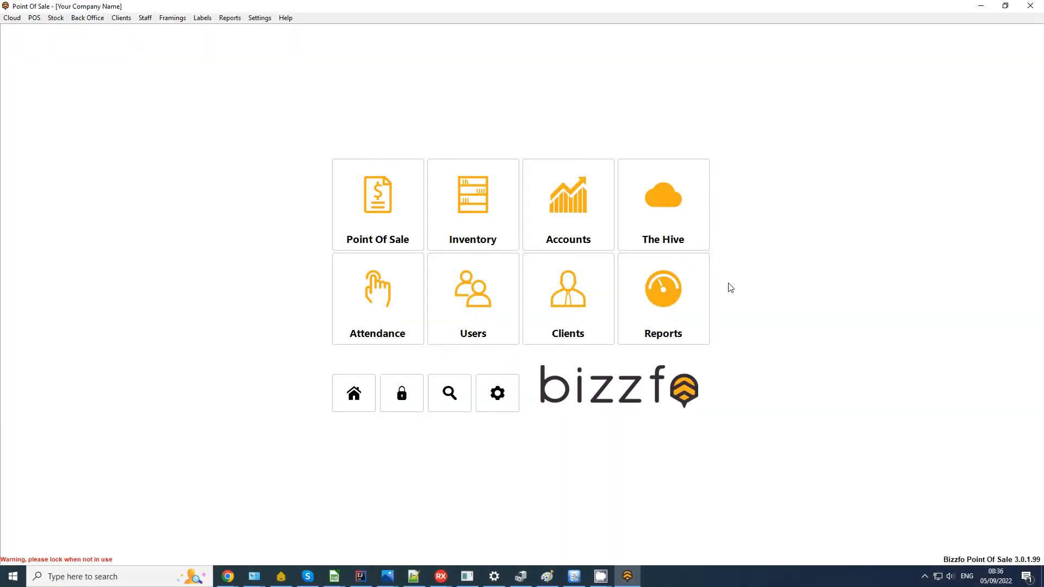